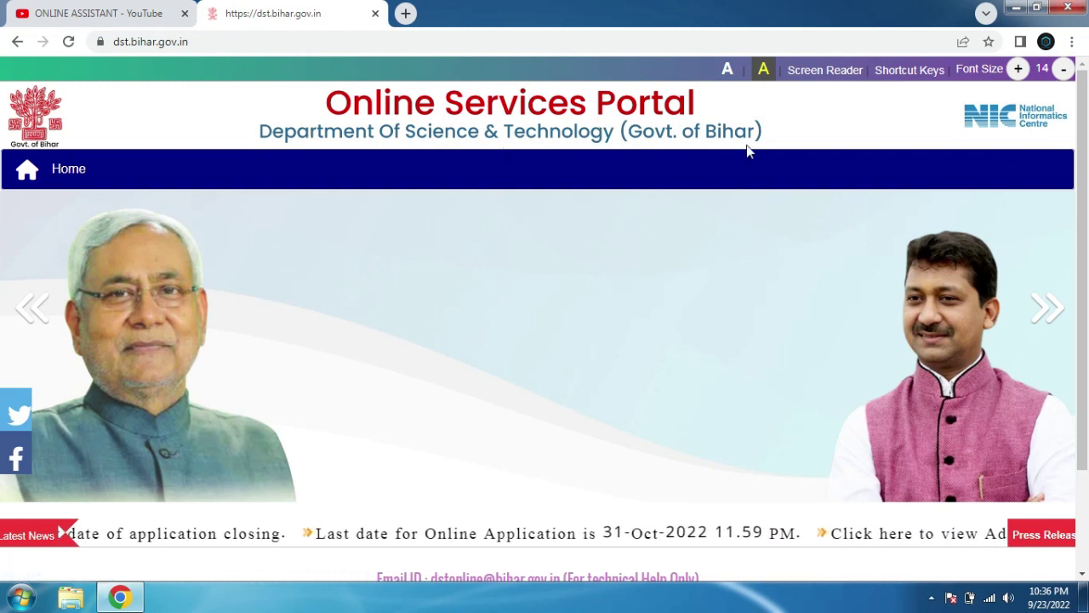
- Open the recruitment advertisement PDF and scroll to the table of 238 office attendant vacancies
scroll(72, 538, "down", 1)
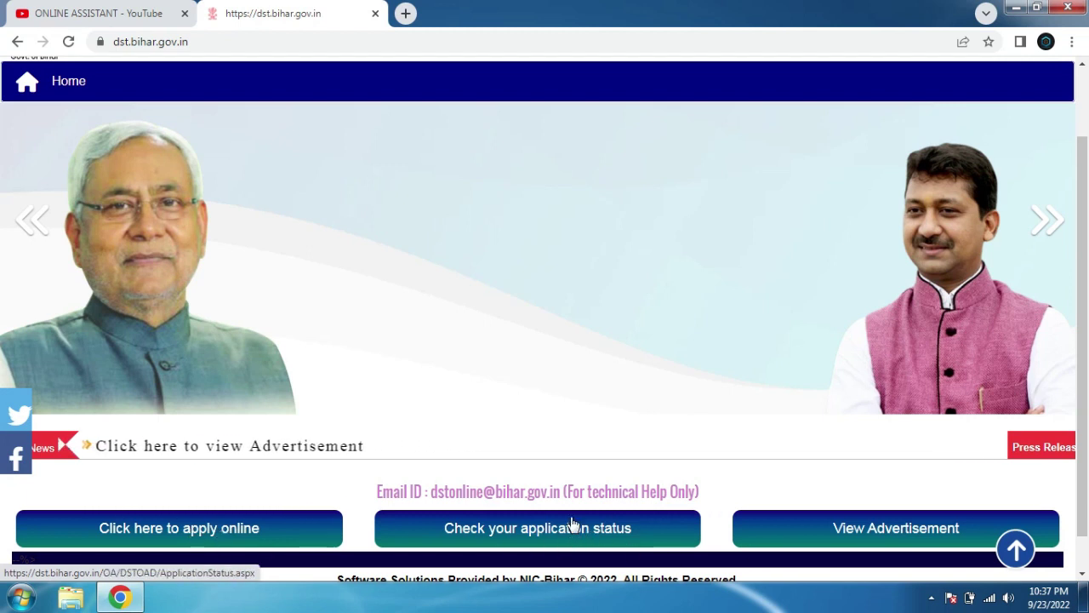
left_click(881, 532)
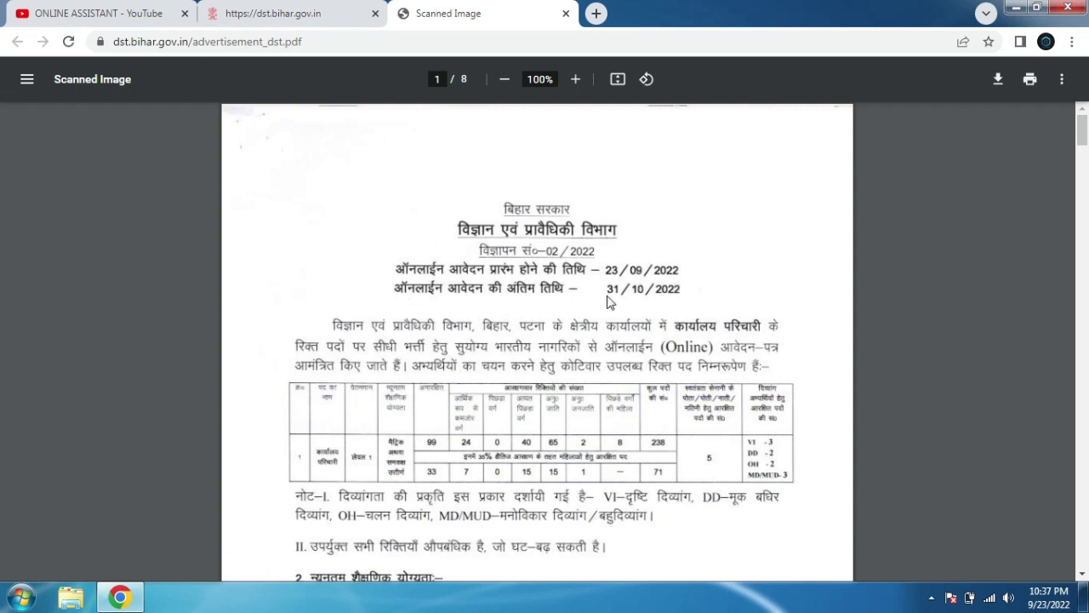
scroll(931, 428, "up", 4, "ctrl")
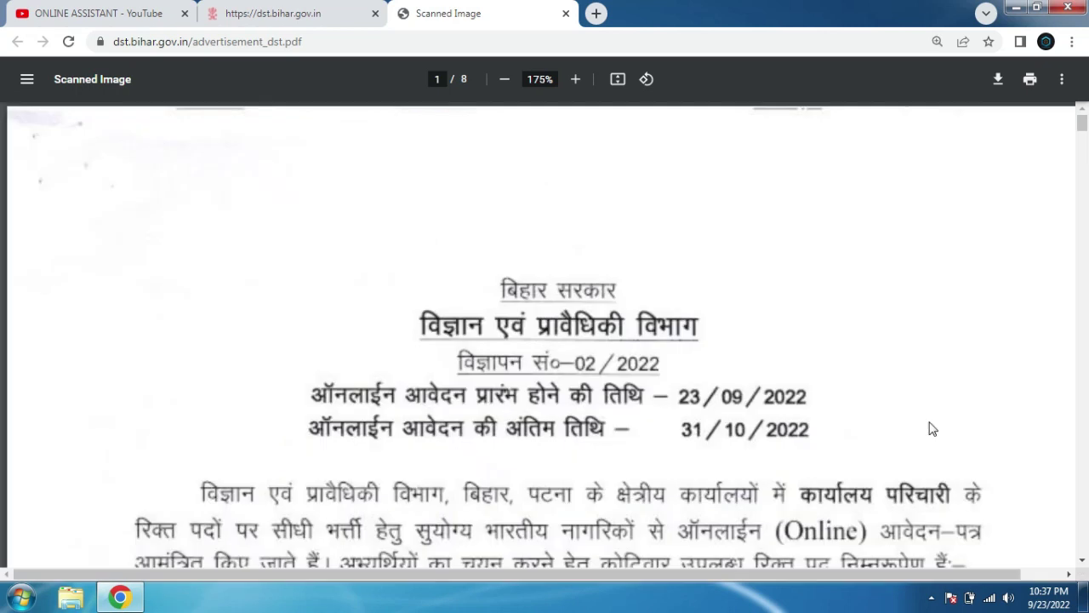
scroll(891, 393, "down", 5)
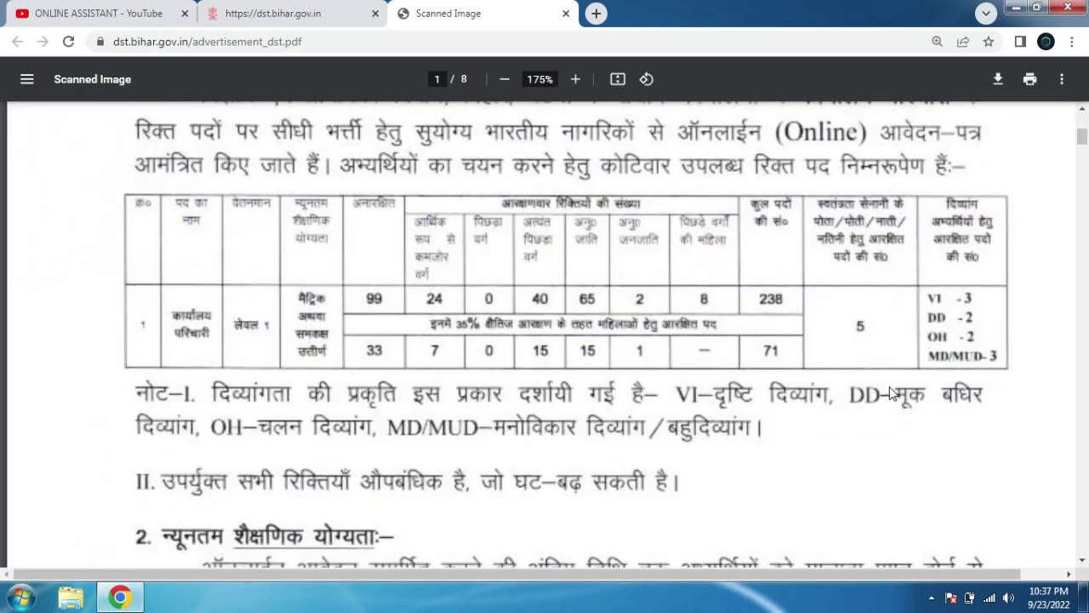
scroll(889, 390, "up", 1)
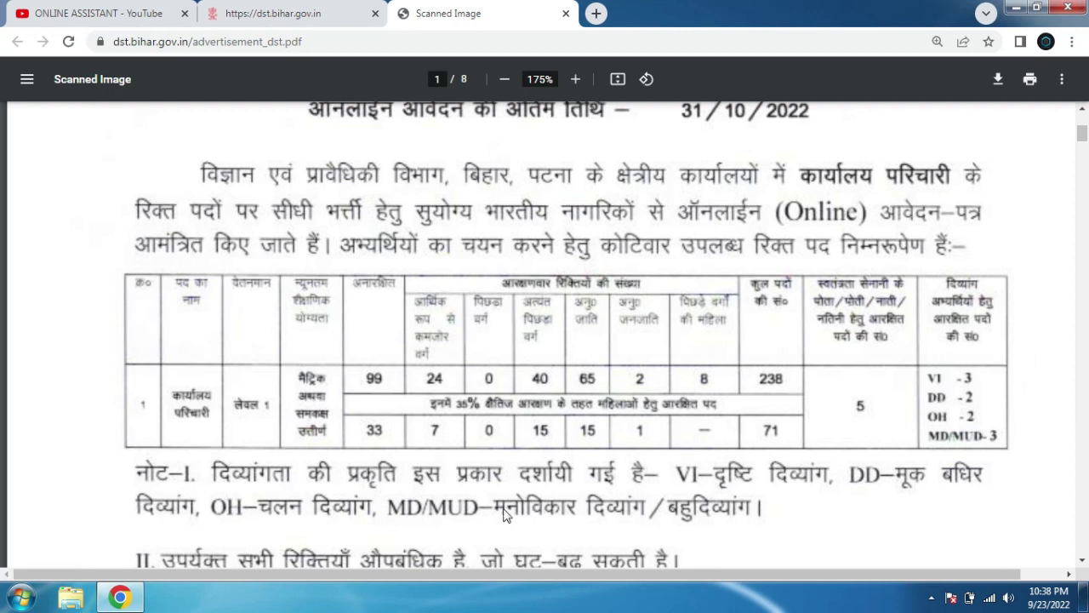
scroll(504, 372, "down", 2)
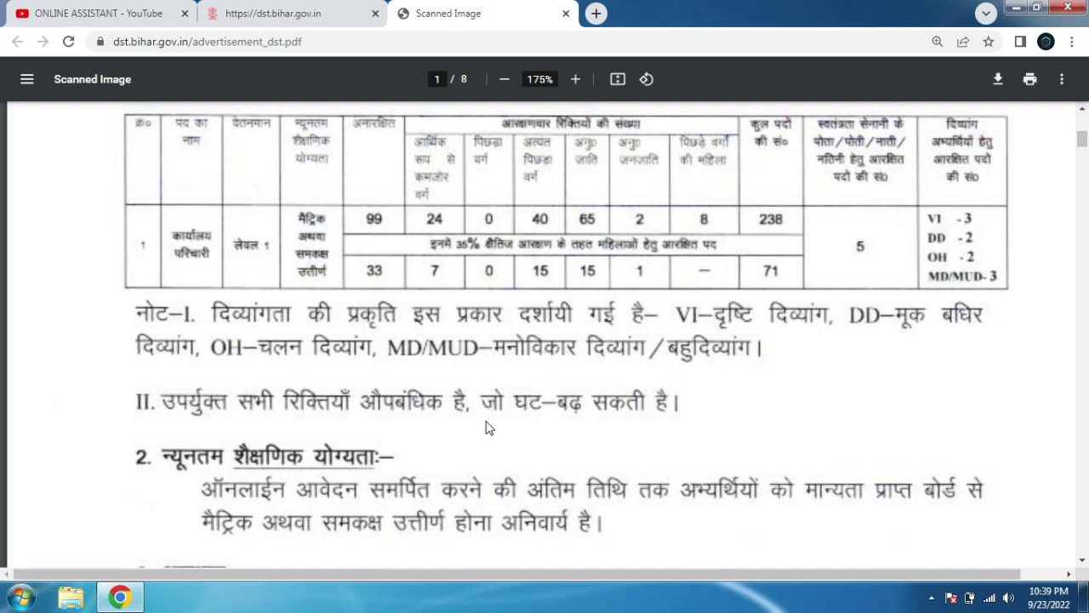
scroll(714, 421, "down", 2)
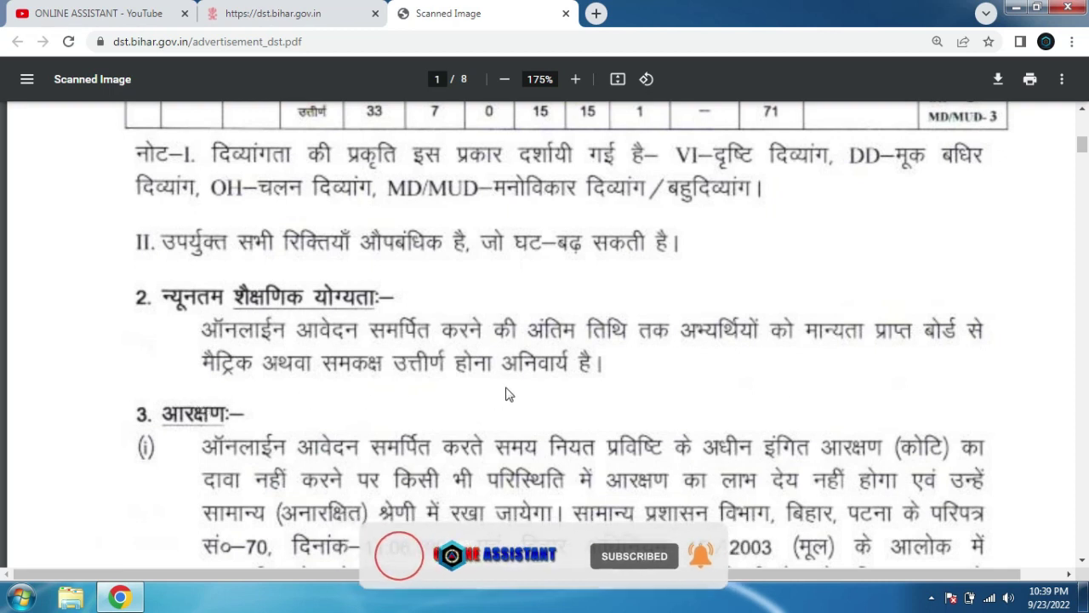
scroll(516, 393, "down", 1)
scroll(517, 393, "down", 3)
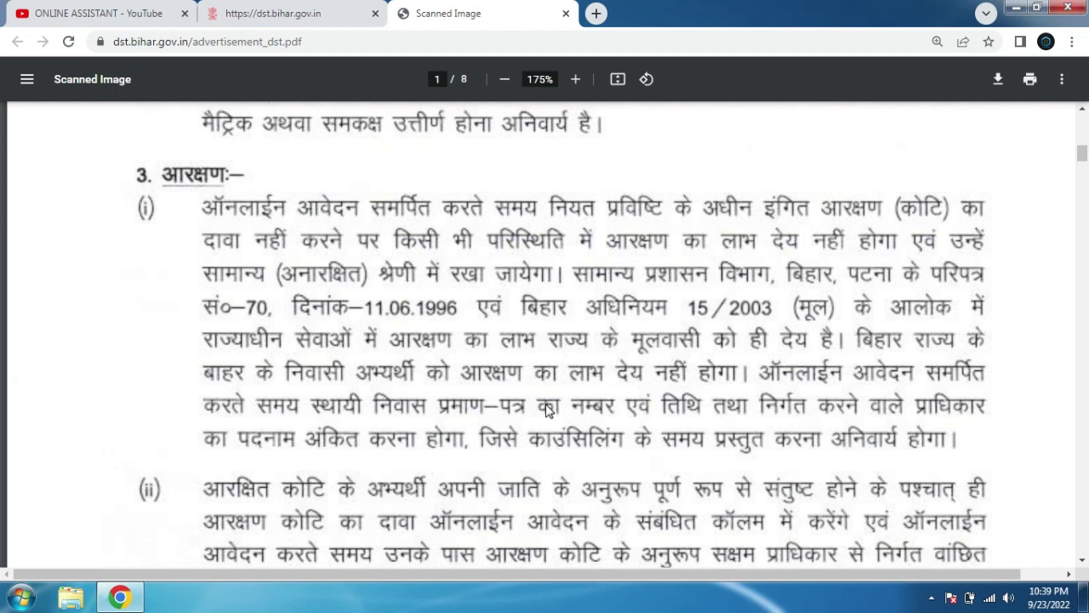
scroll(547, 411, "down", 6)
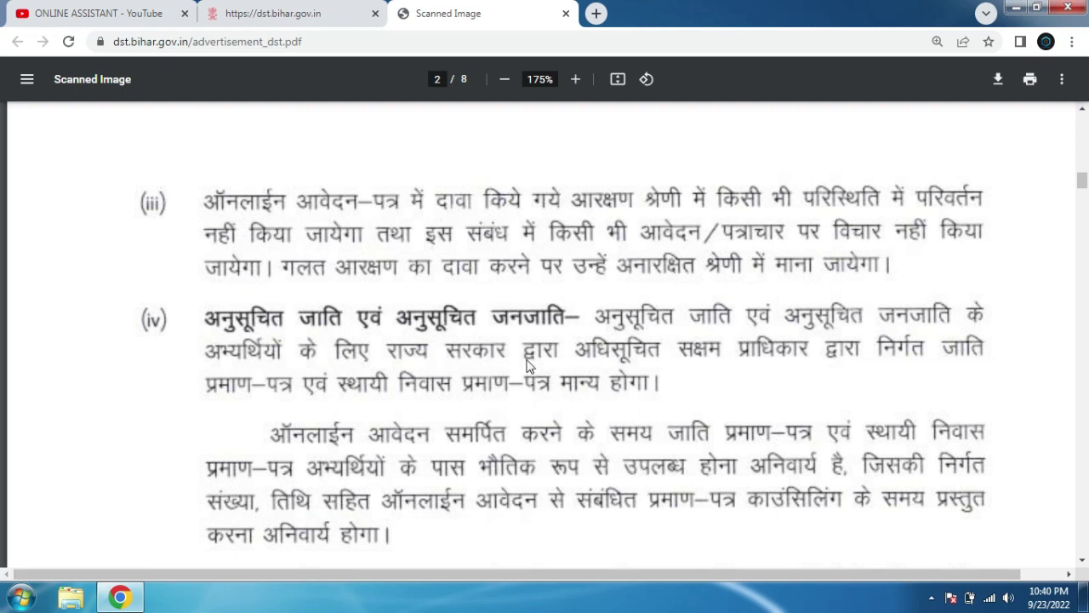
scroll(528, 364, "down", 20)
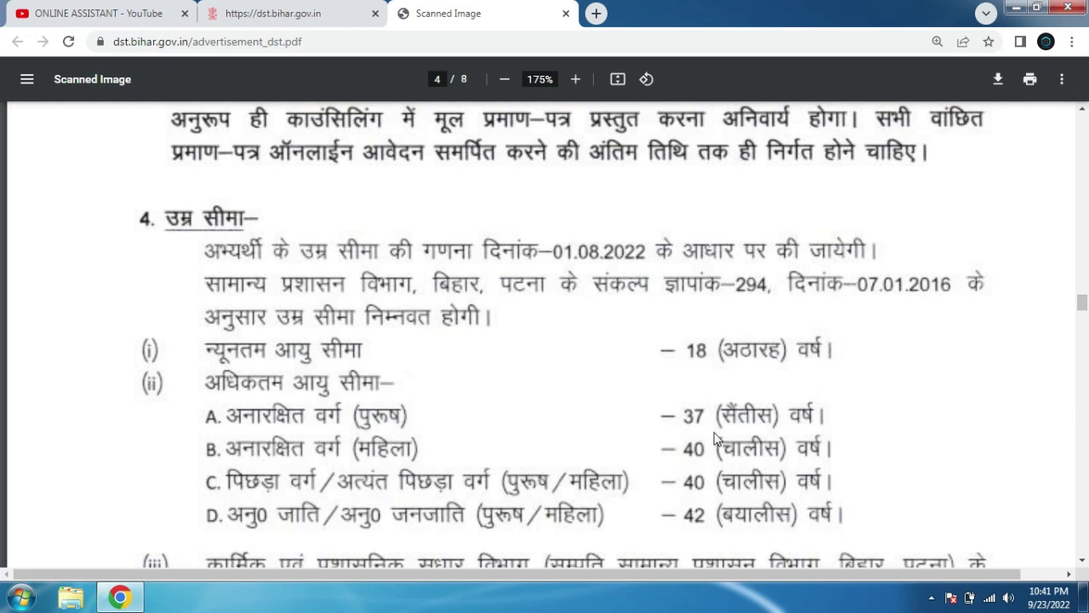
scroll(715, 438, "down", 2)
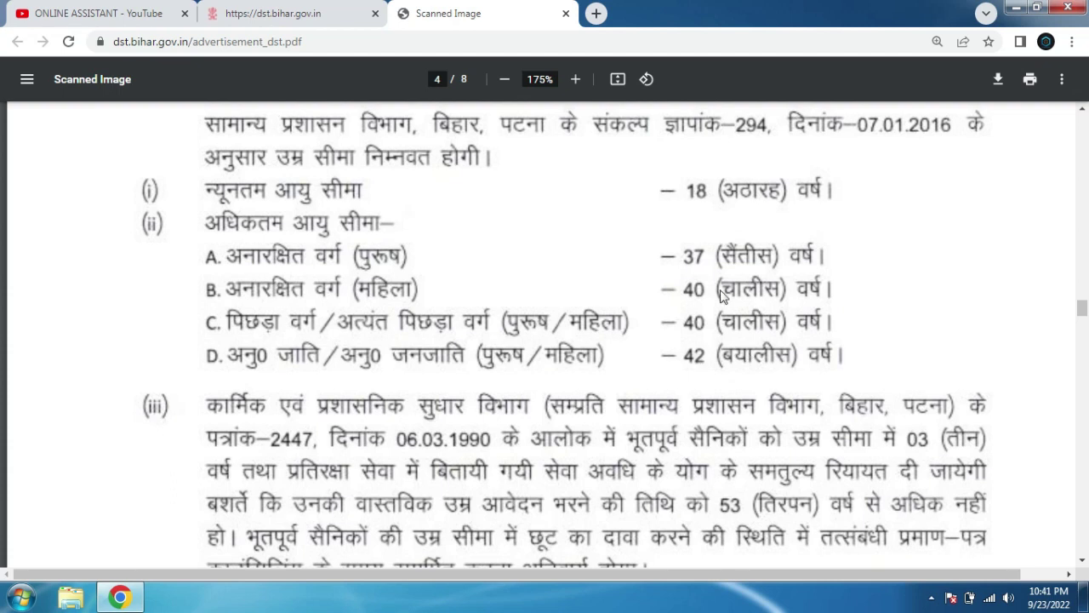
- Read the PDF's online application guidelines on pages 5–6, then return to the dst.bihar.gov.in tab
scroll(595, 290, "down", 10)
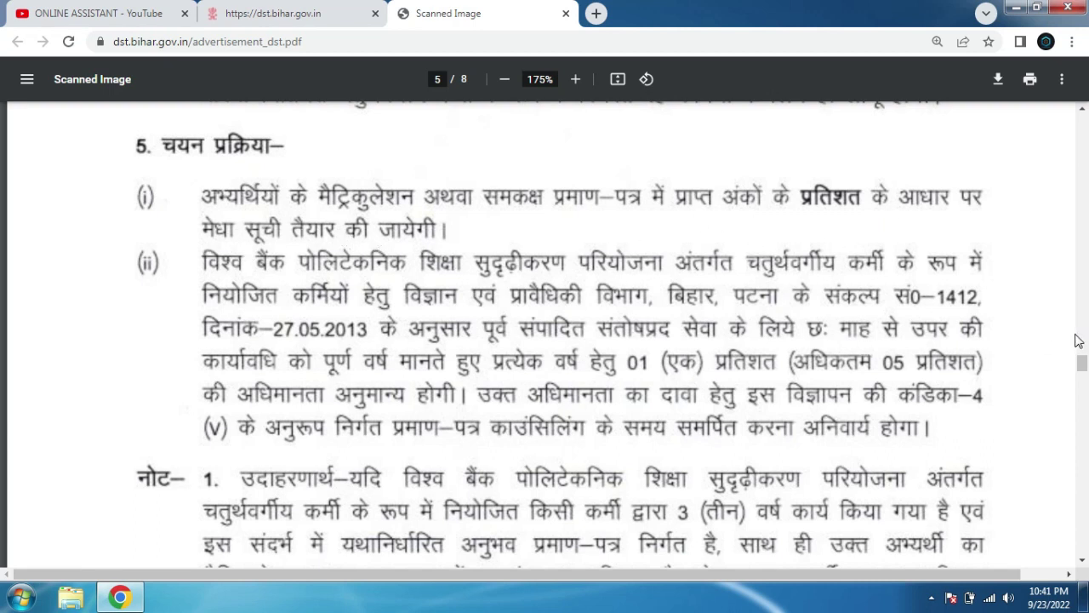
scroll(762, 373, "down", 4)
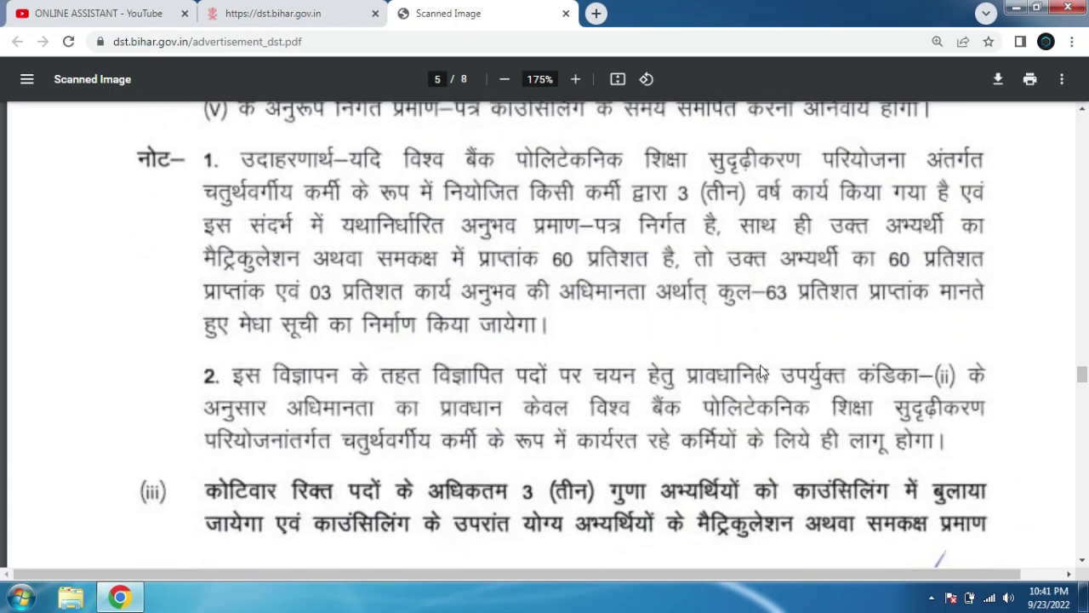
scroll(744, 358, "down", 15)
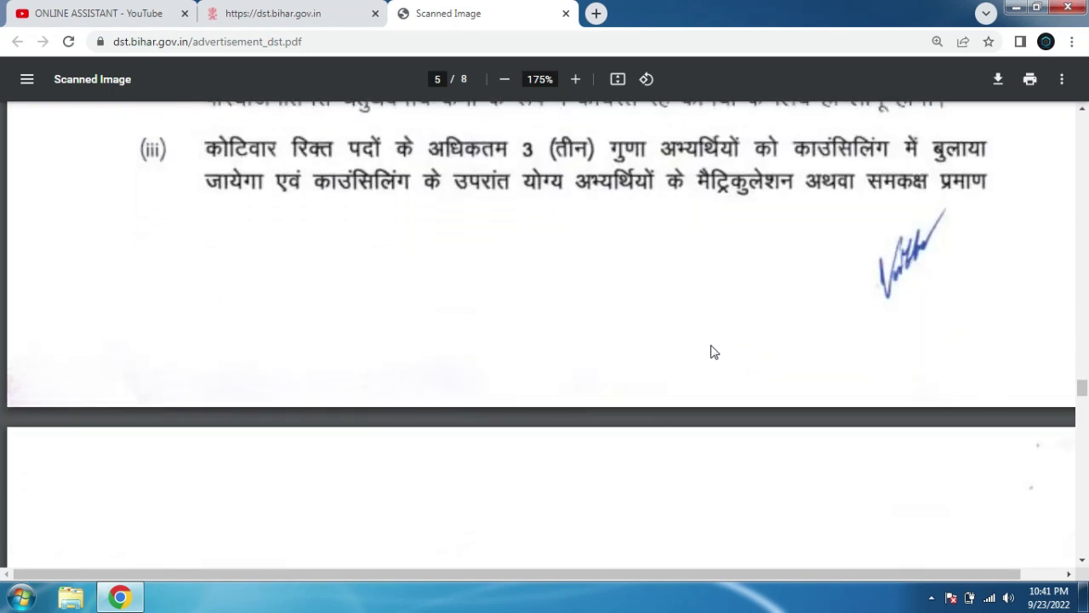
scroll(710, 351, "up", 2)
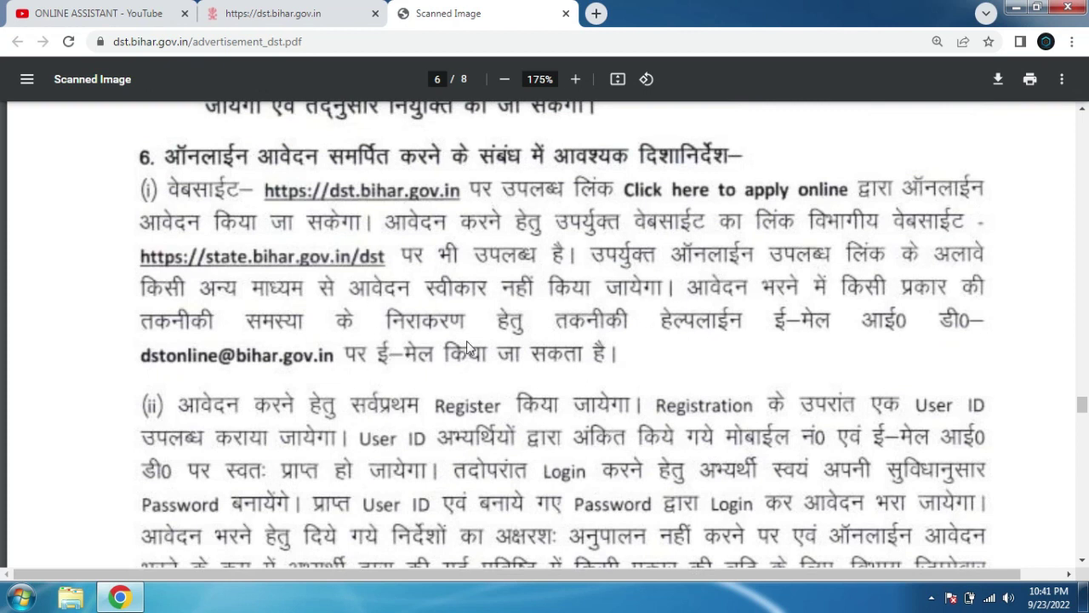
left_click(285, 12)
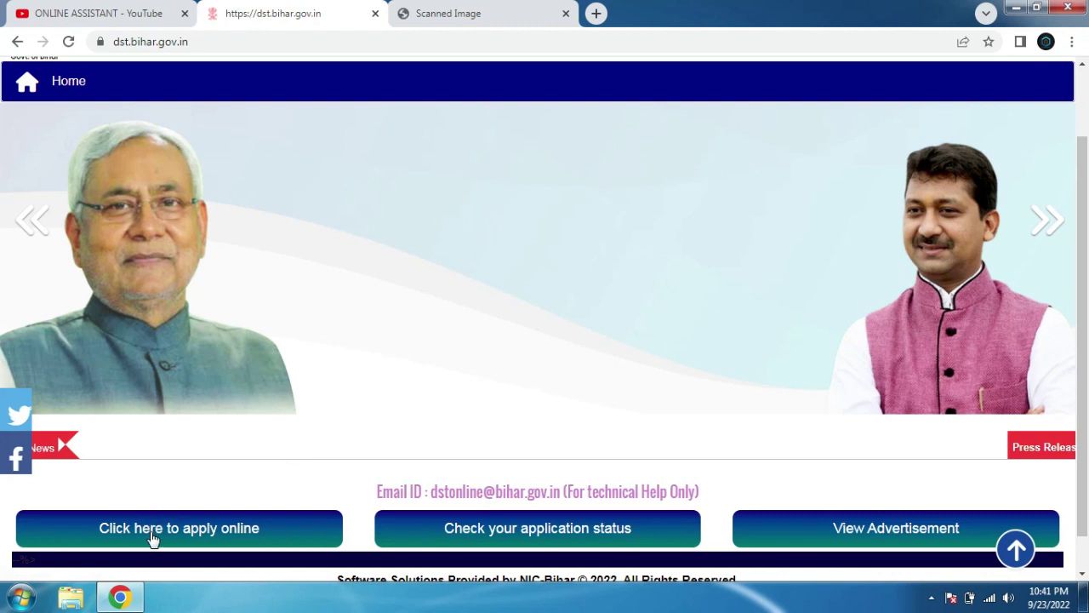
- Open the online application instructions and highlight the eligibility, printing, 50 kb photo and 20 kb signature rules
left_click(210, 530)
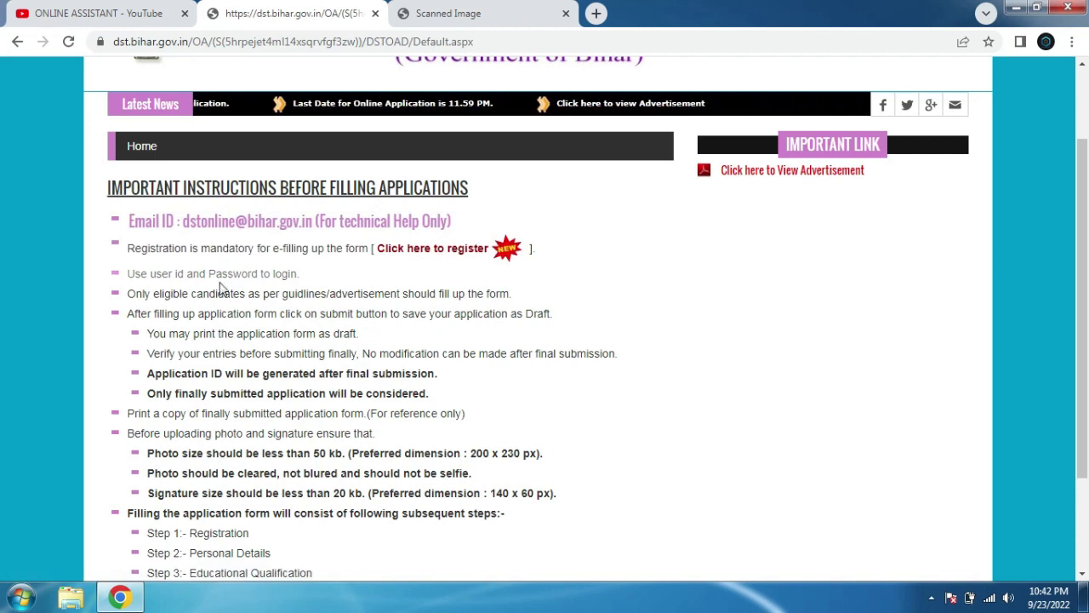
left_click_drag(145, 293, 524, 293)
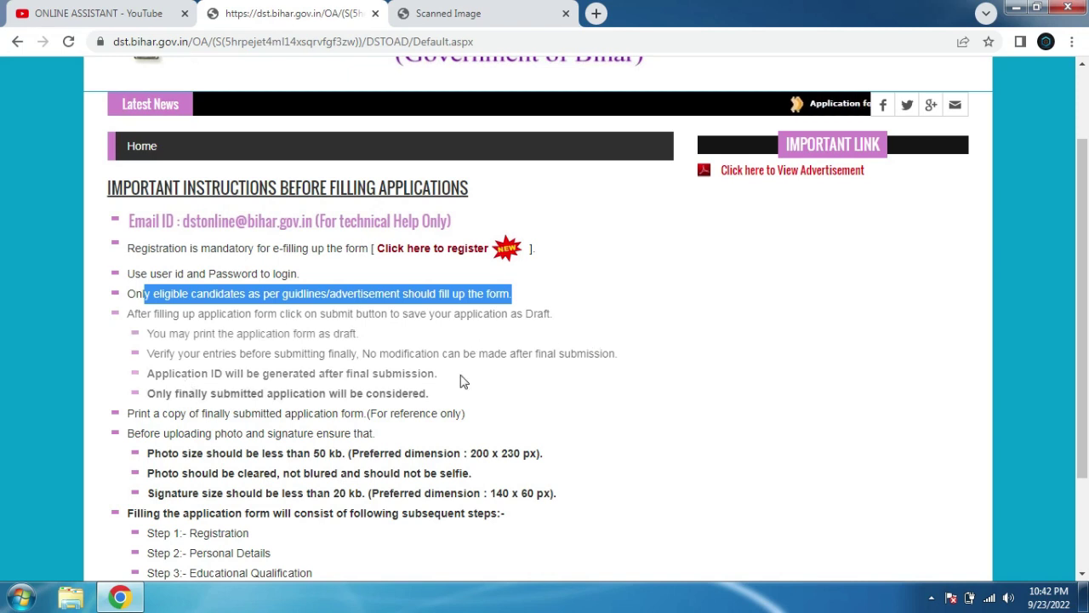
left_click_drag(235, 376, 368, 374)
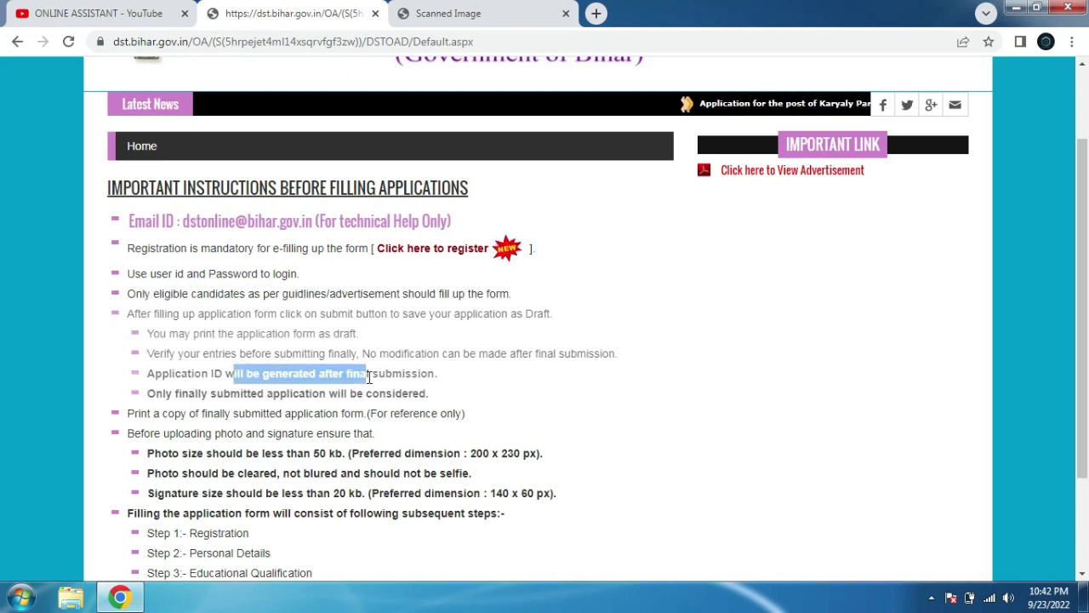
scroll(369, 378, "down", 1)
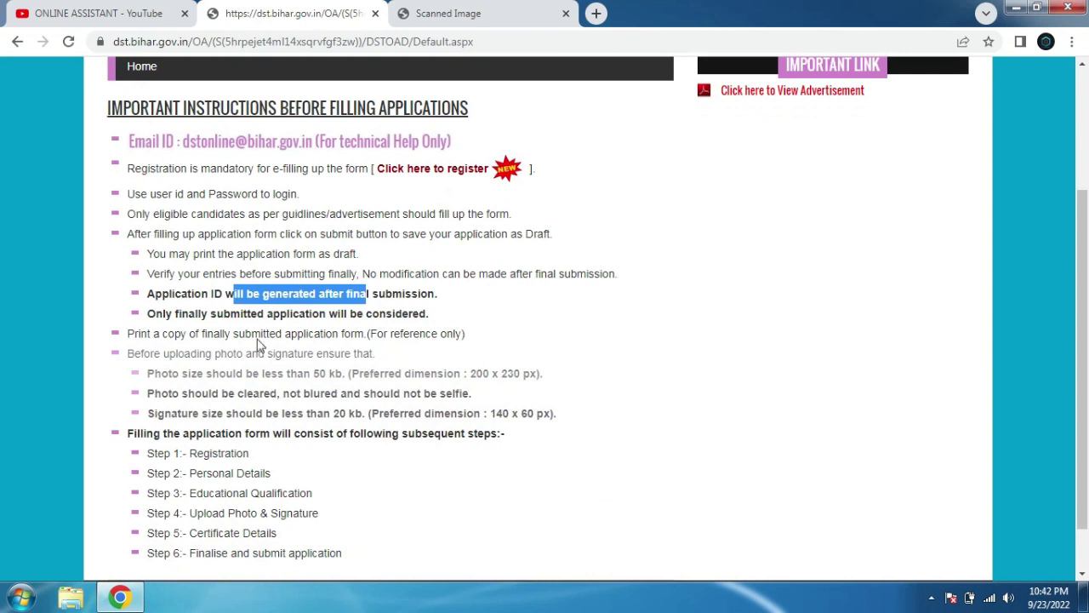
left_click_drag(148, 317, 420, 315)
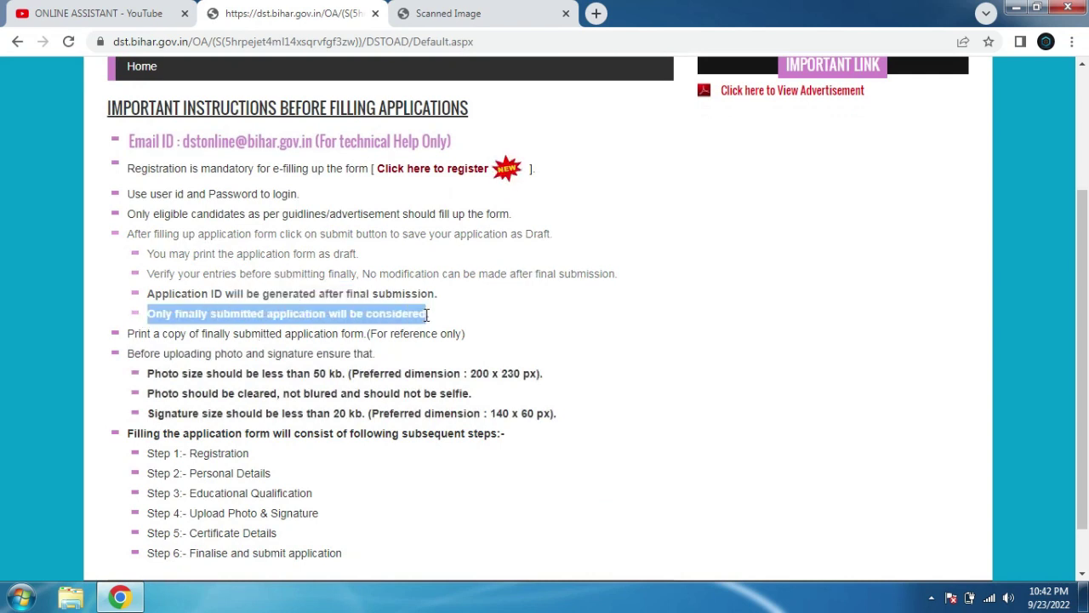
left_click_drag(135, 334, 377, 336)
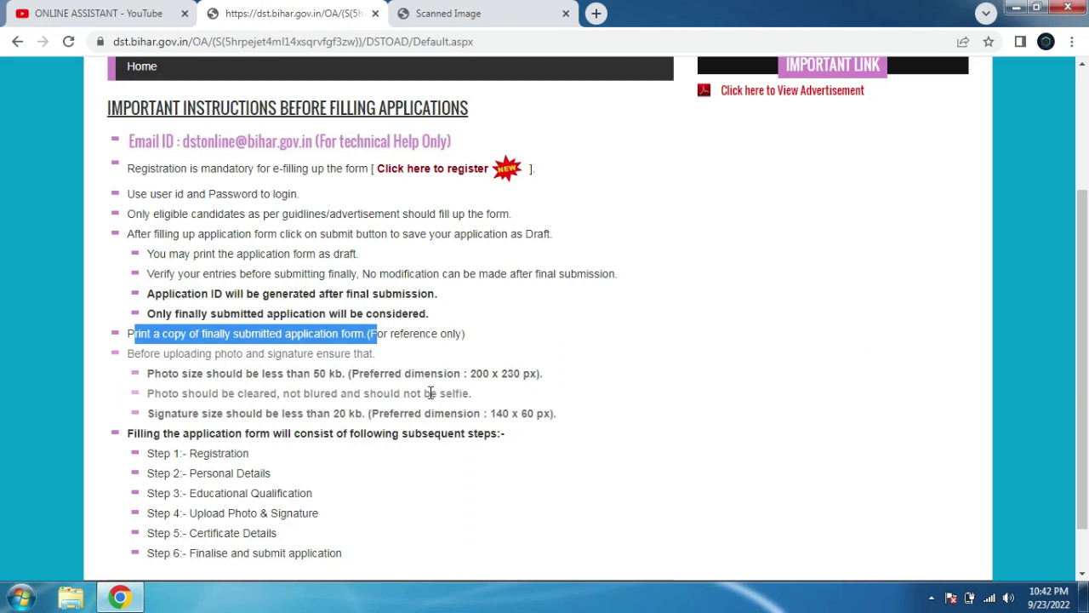
left_click_drag(289, 375, 366, 378)
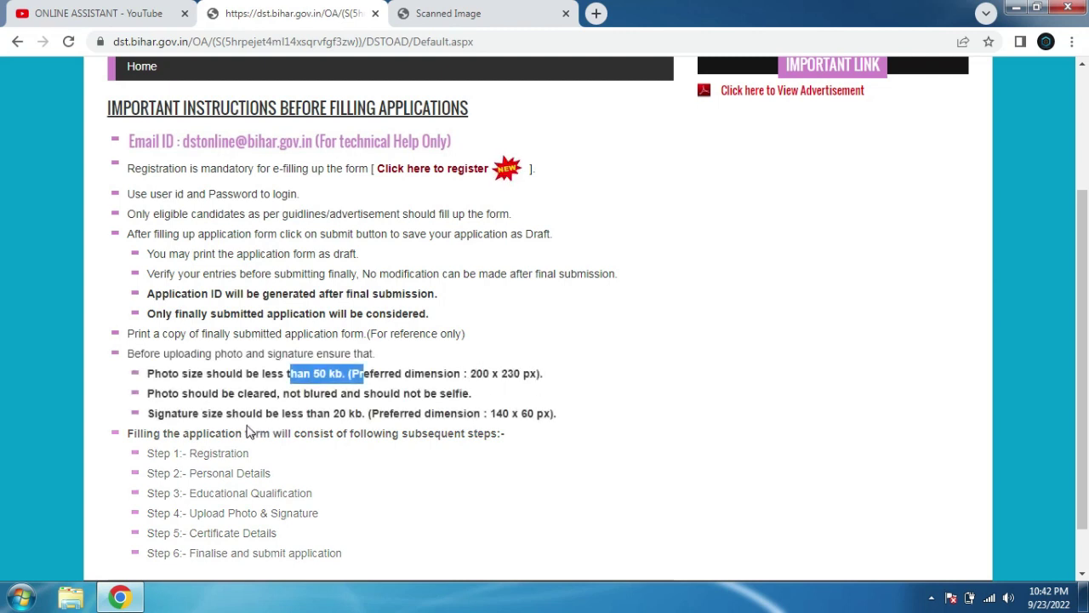
left_click_drag(211, 393, 442, 397)
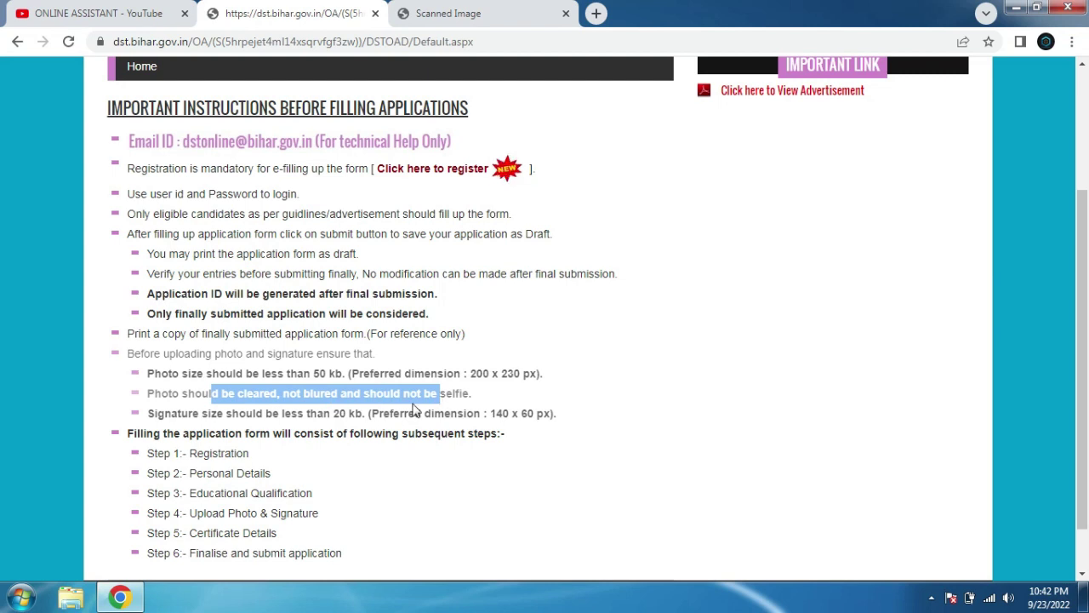
left_click_drag(226, 414, 371, 420)
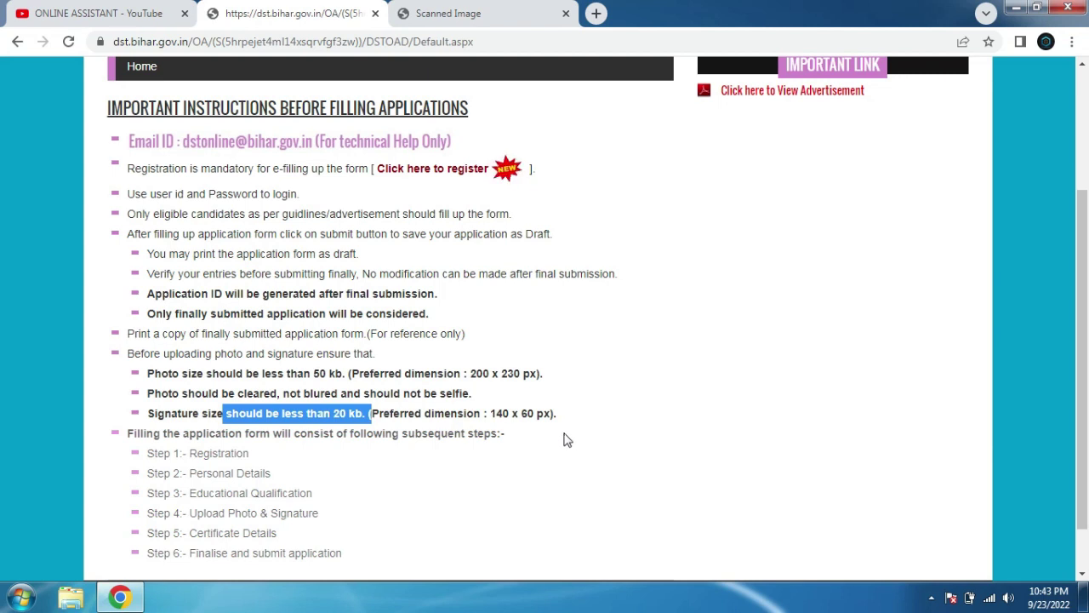
- Highlight the application steps: Registration, Personal Details, Qualification, Photo upload and Certificate Details
scroll(761, 416, "down", 1)
mouse_move(218, 394)
left_mouse_down()
mouse_move(225, 414)
mouse_move(286, 413)
left_mouse_up()
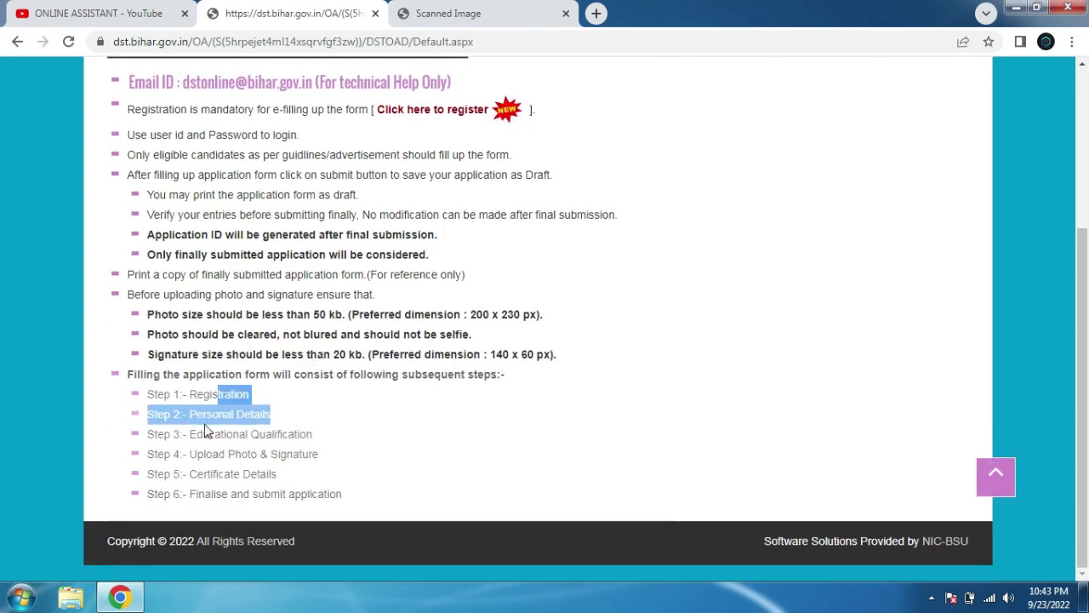
left_click(302, 428)
left_click_drag(207, 438, 315, 468)
left_click_drag(203, 474, 277, 477)
left_click(204, 494)
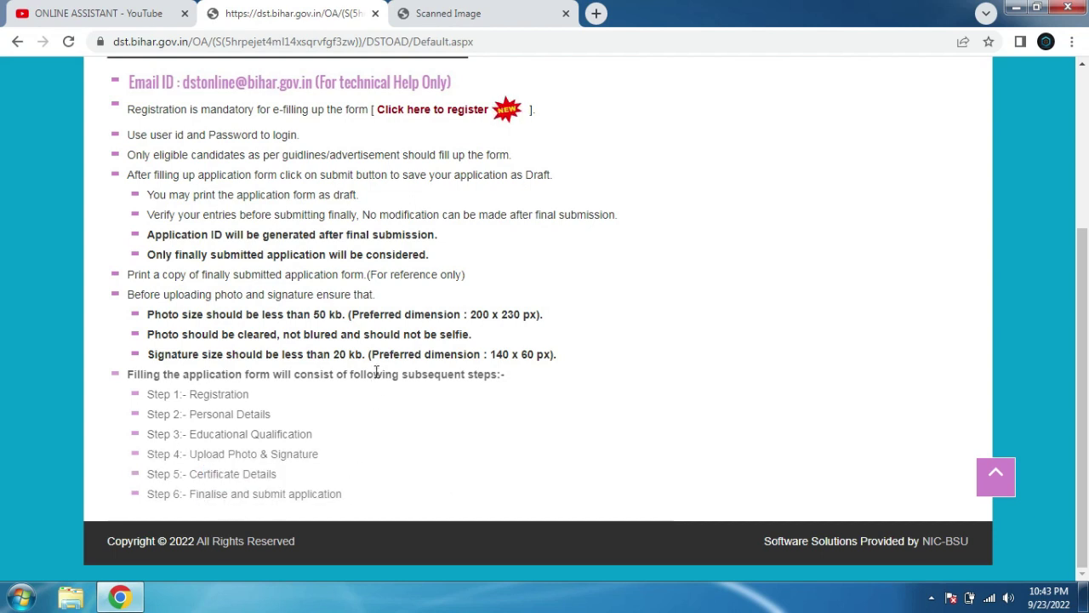
scroll(377, 372, "up", 3)
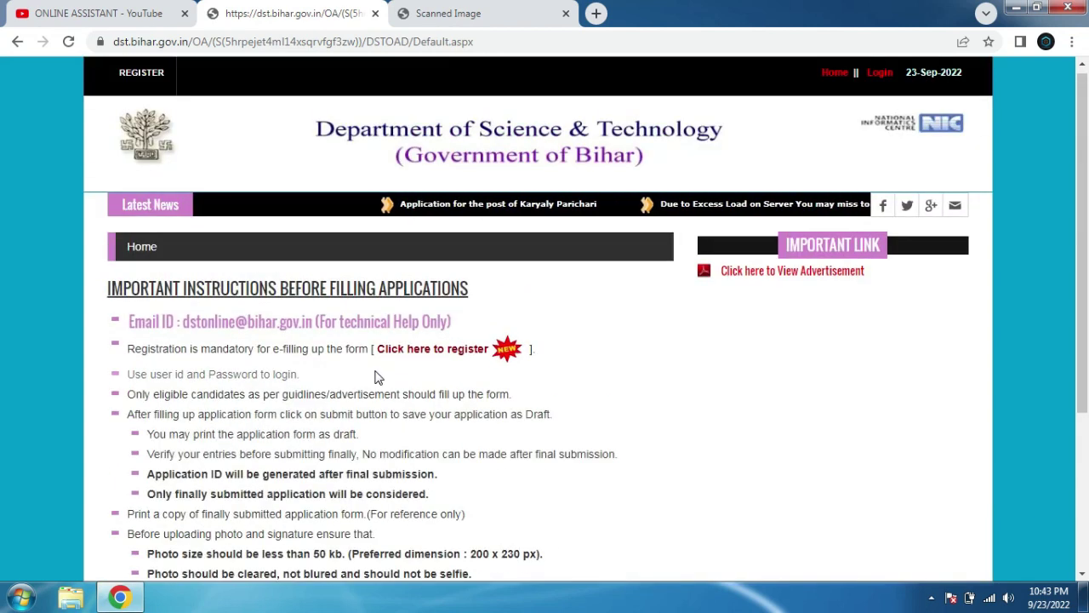
- Open the registration form, choose Karyalay Parichari as the post and answer NO to the class IV question
left_click(429, 356)
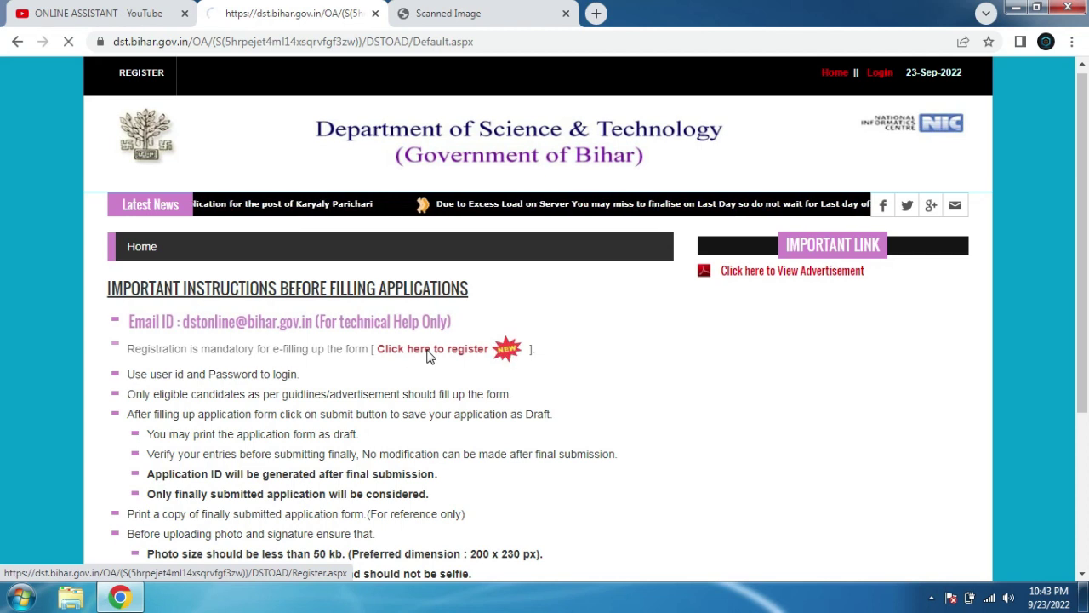
left_click_drag(122, 95, 431, 116)
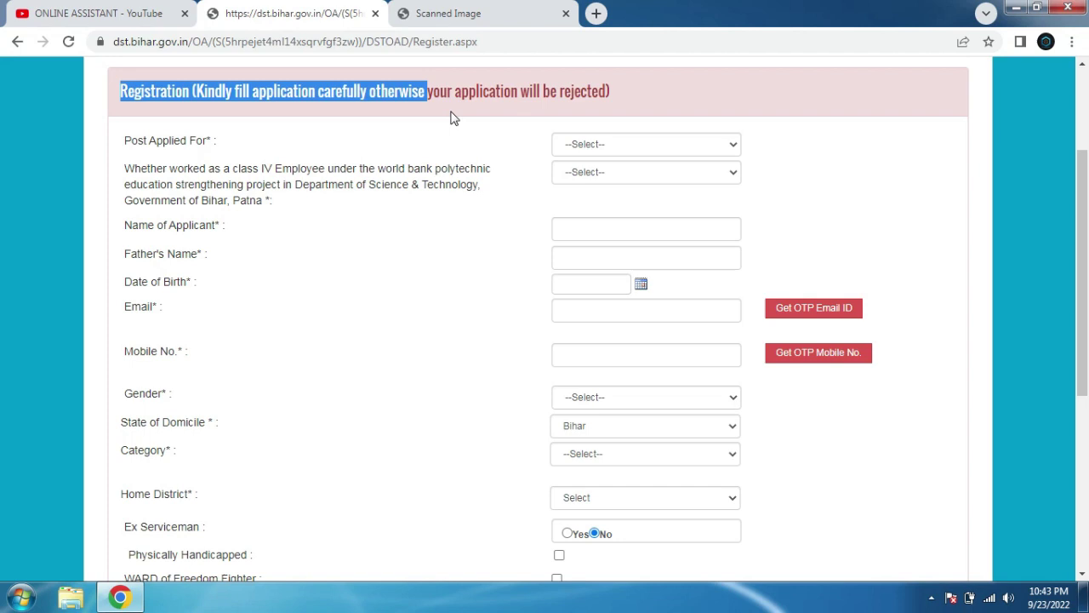
left_click(627, 146)
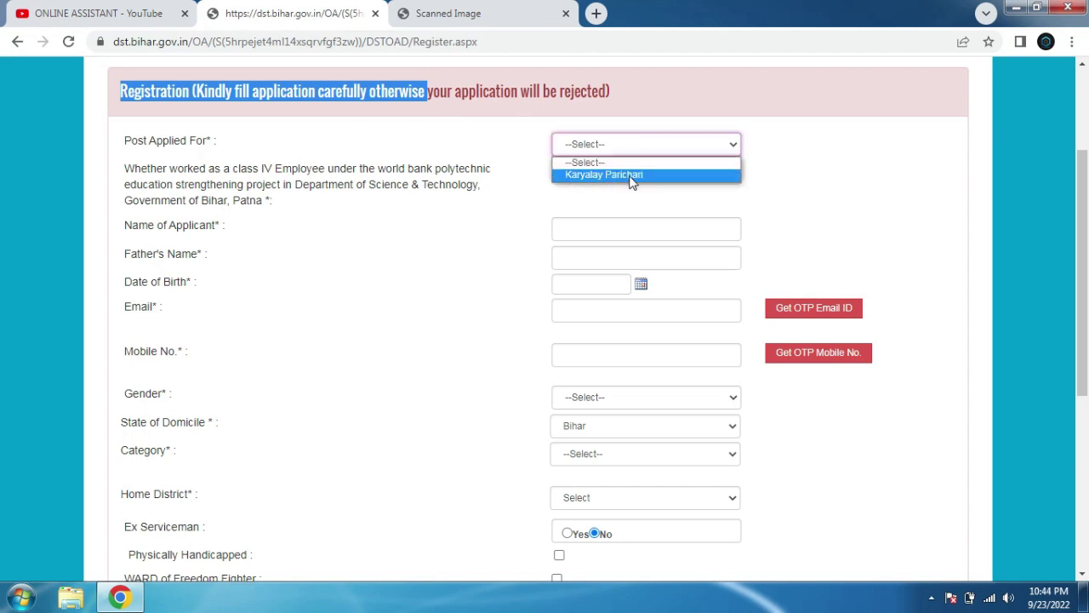
left_click(632, 175)
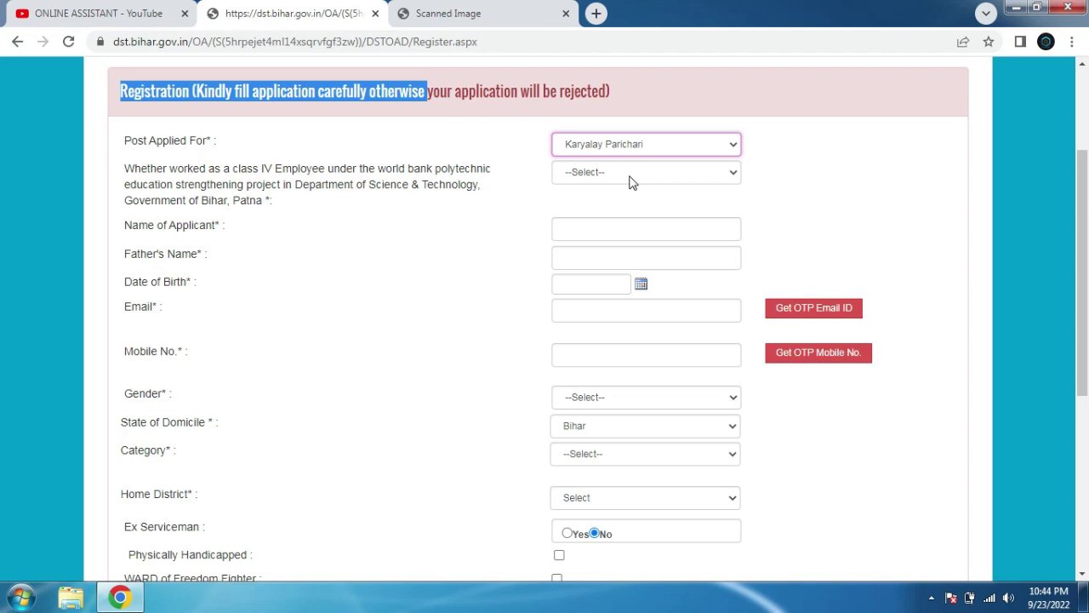
left_click_drag(220, 168, 398, 169)
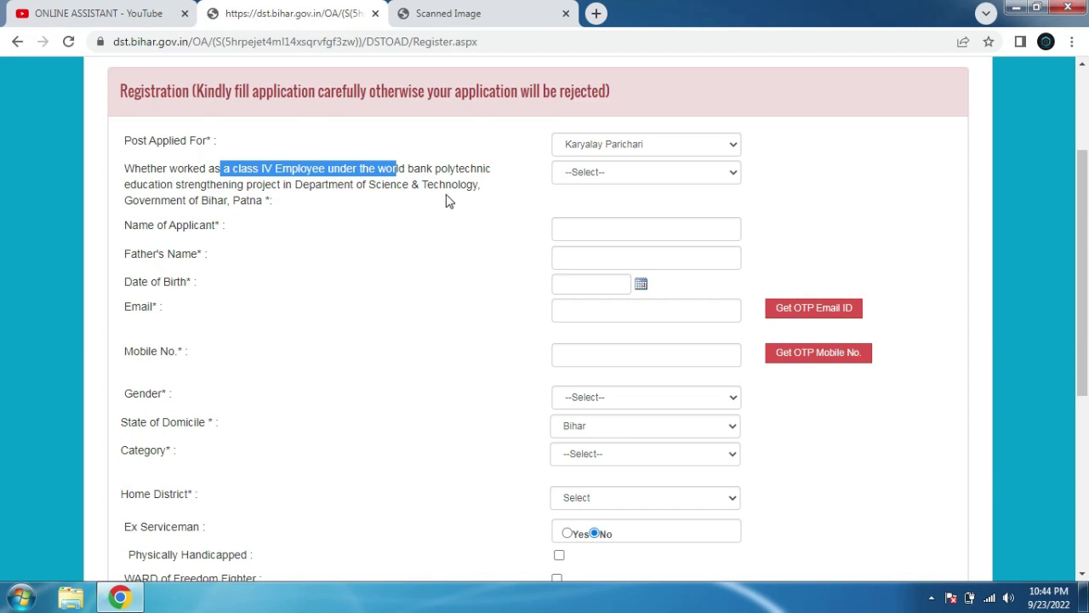
left_click_drag(156, 204, 712, 179)
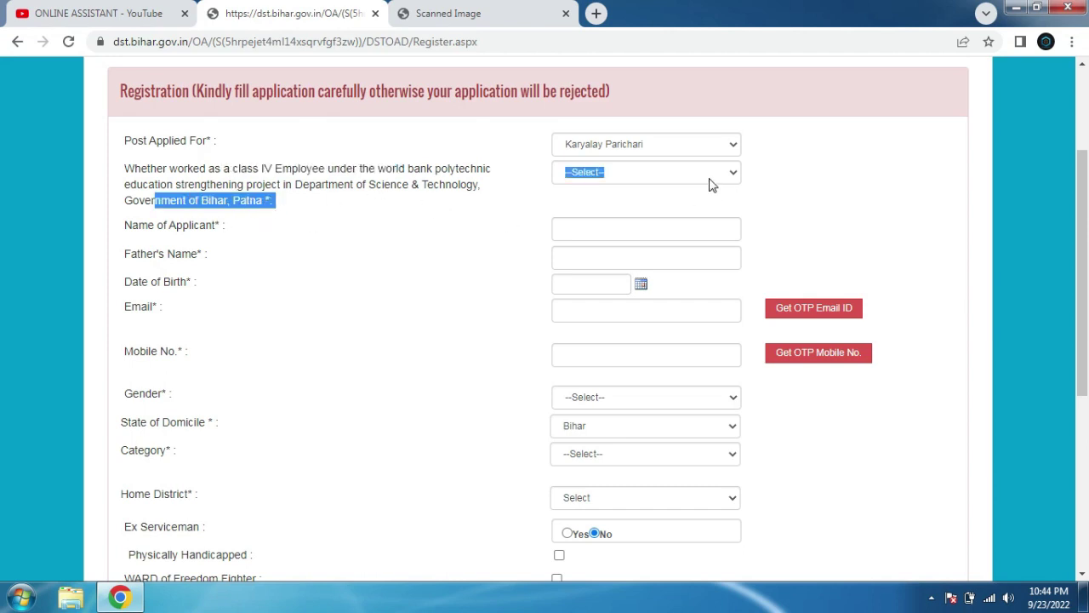
left_click(601, 175)
left_click(600, 215)
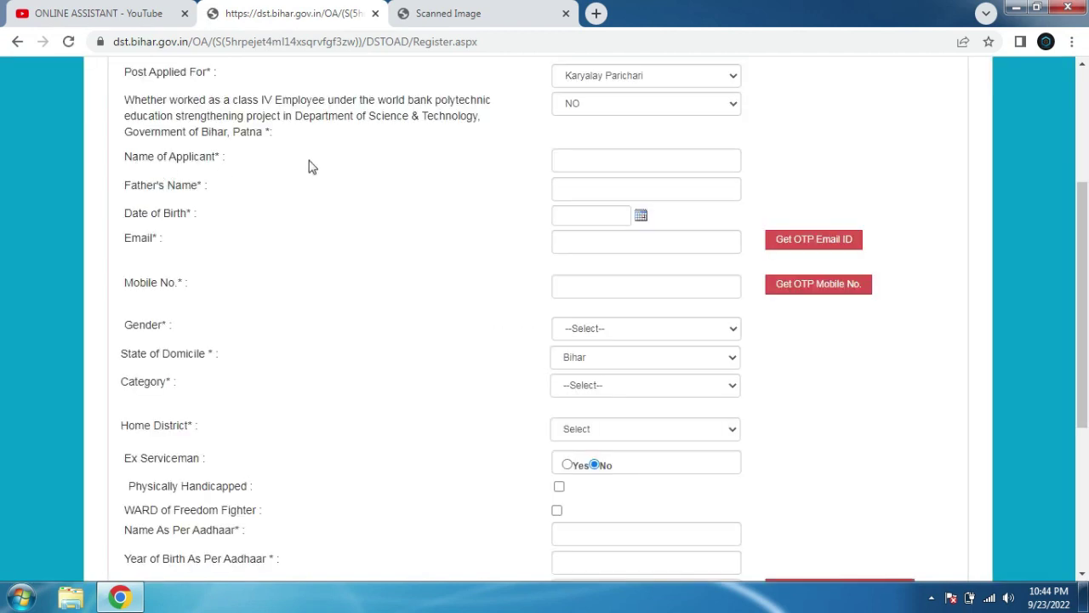
- Go through the name, date of birth, email and mobile fields and set gender to Male
left_click(637, 164)
left_click(575, 190)
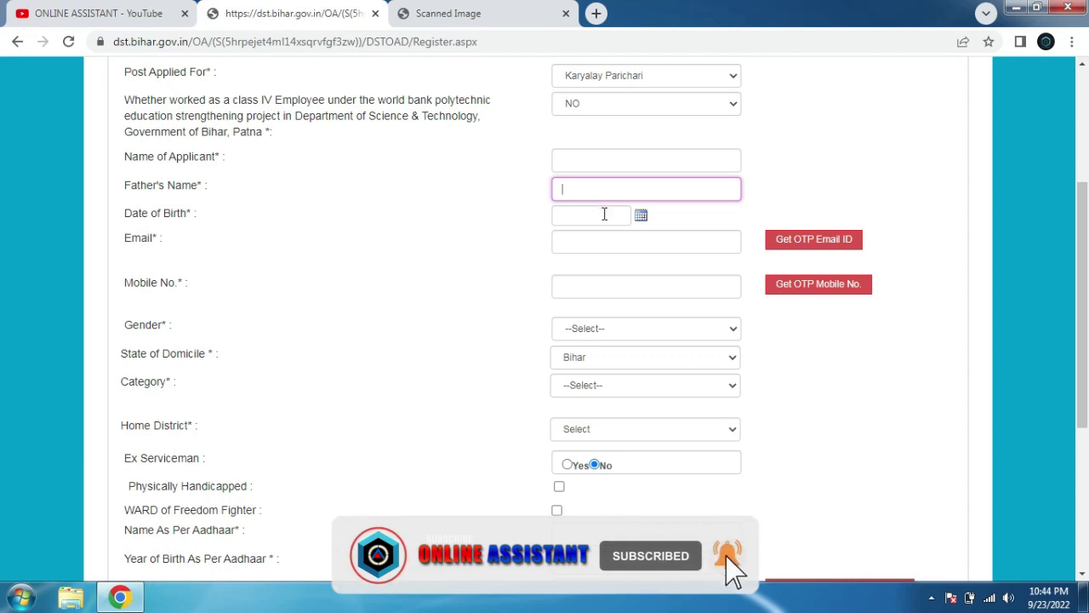
left_click(604, 214)
left_click(608, 247)
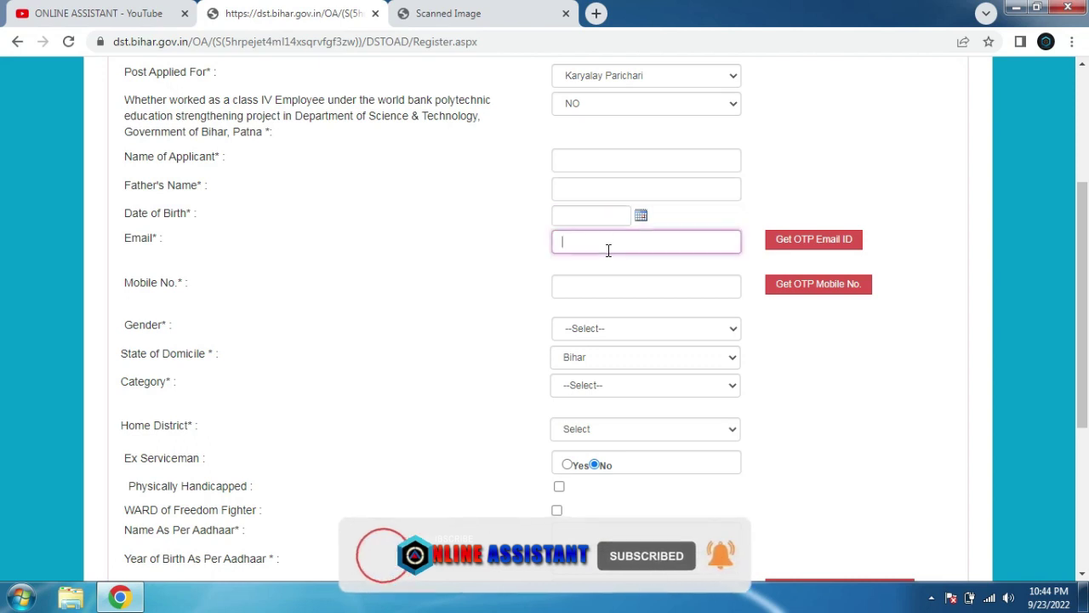
left_click(603, 289)
left_click(604, 330)
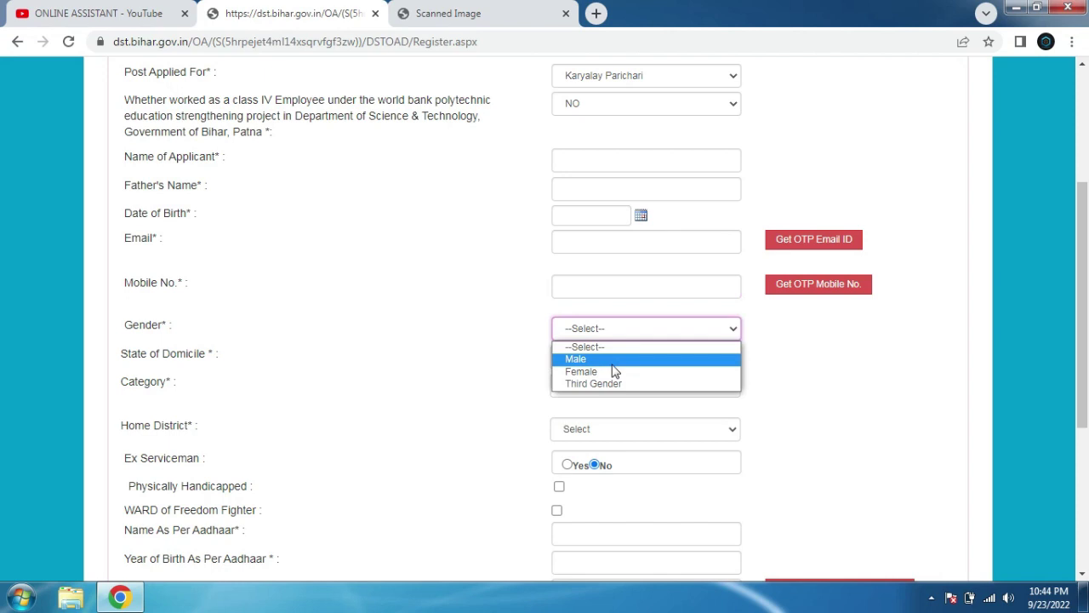
left_click(609, 358)
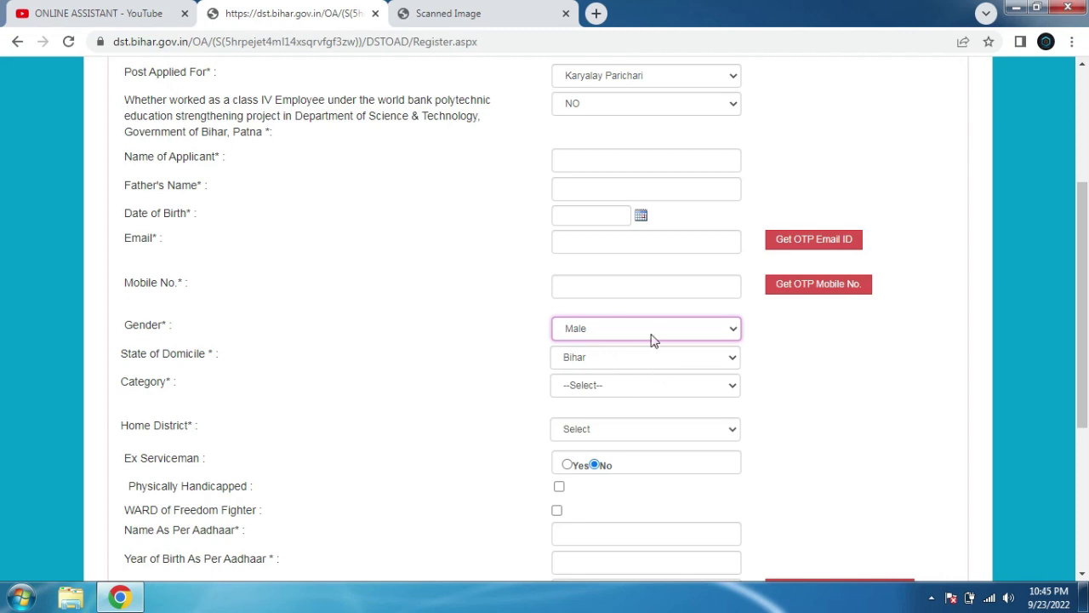
- Leave the Category unset and bring up the Home District list
left_click(625, 388)
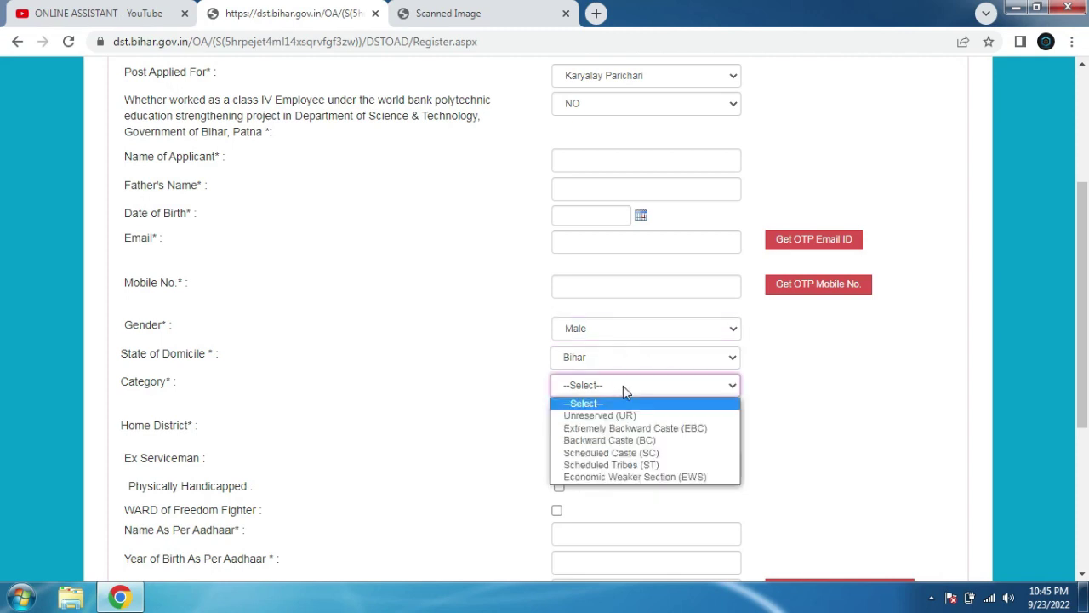
left_click(452, 383)
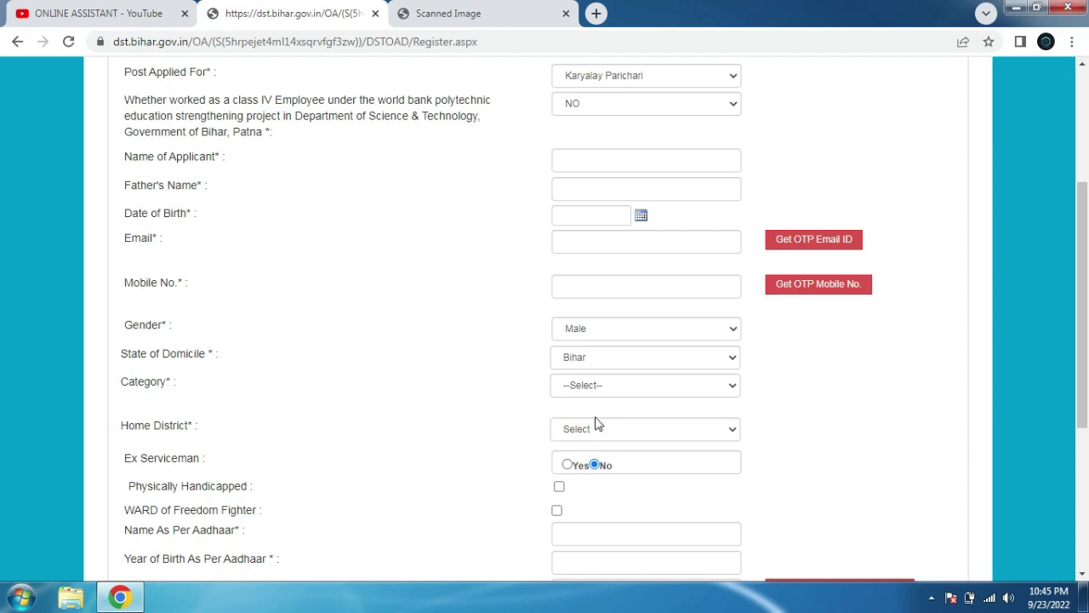
left_click(597, 390)
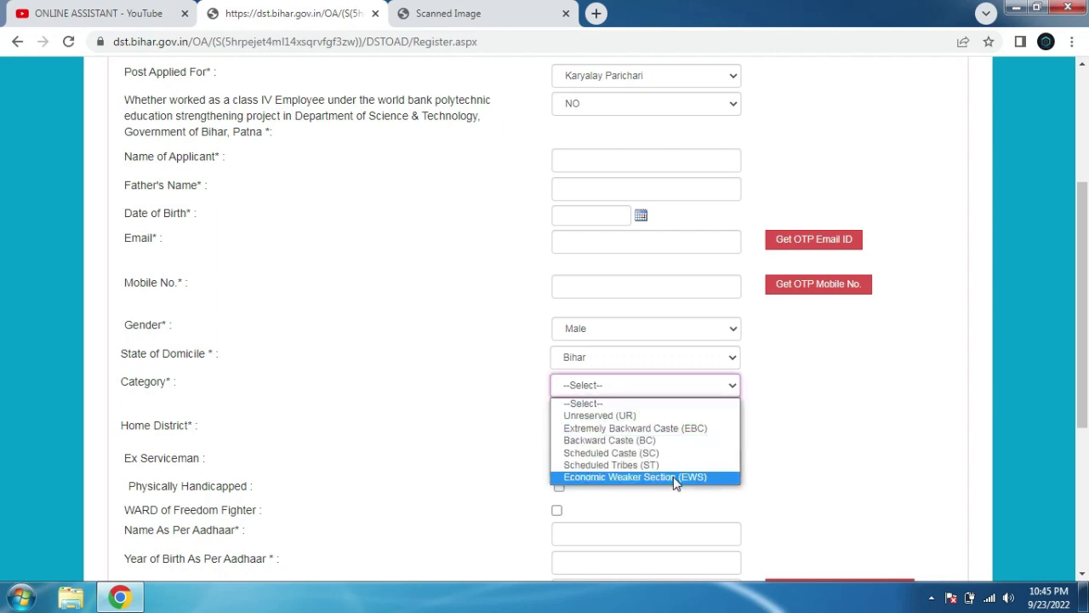
left_click(873, 458)
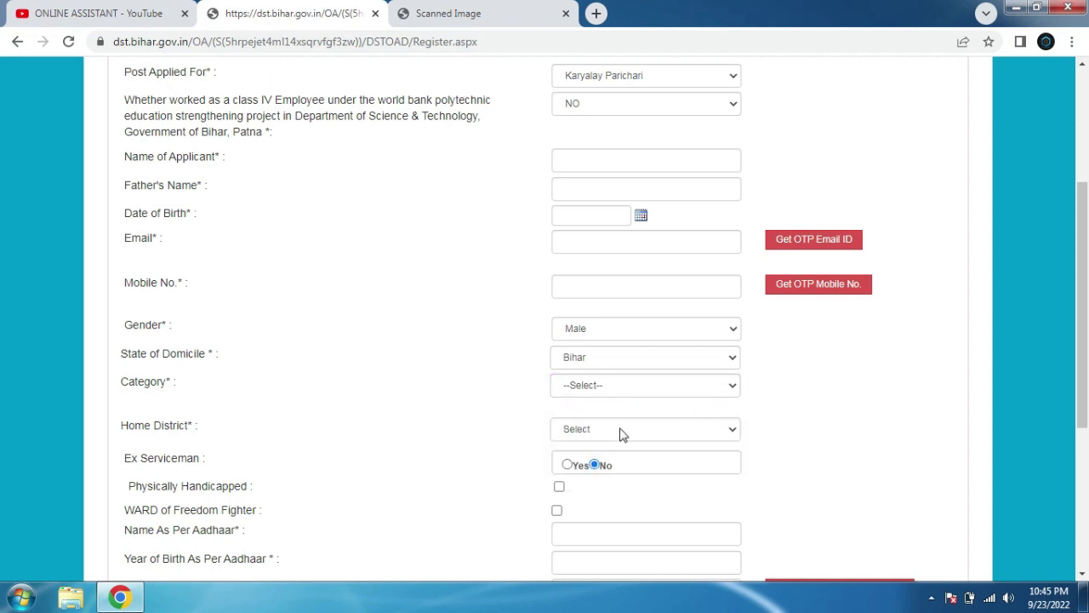
left_click(622, 435)
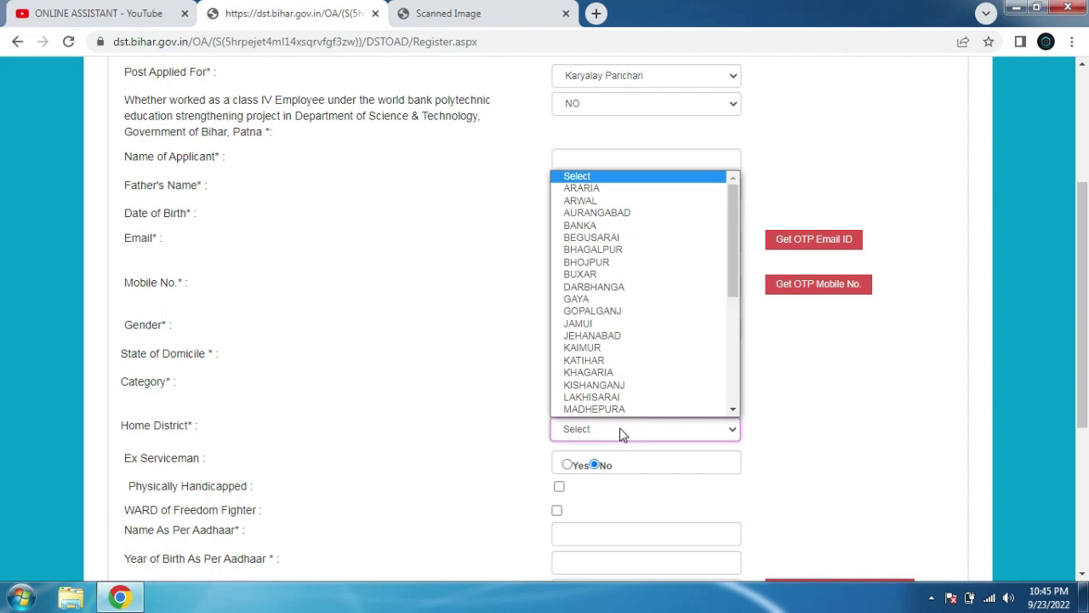
- Pick MUZAFFARPUR as home district, review the Ex Serviceman and Freedom Fighter fields, and fill Name As Per Aadhaar
type("muz")
scroll(151, 317, "down", 2)
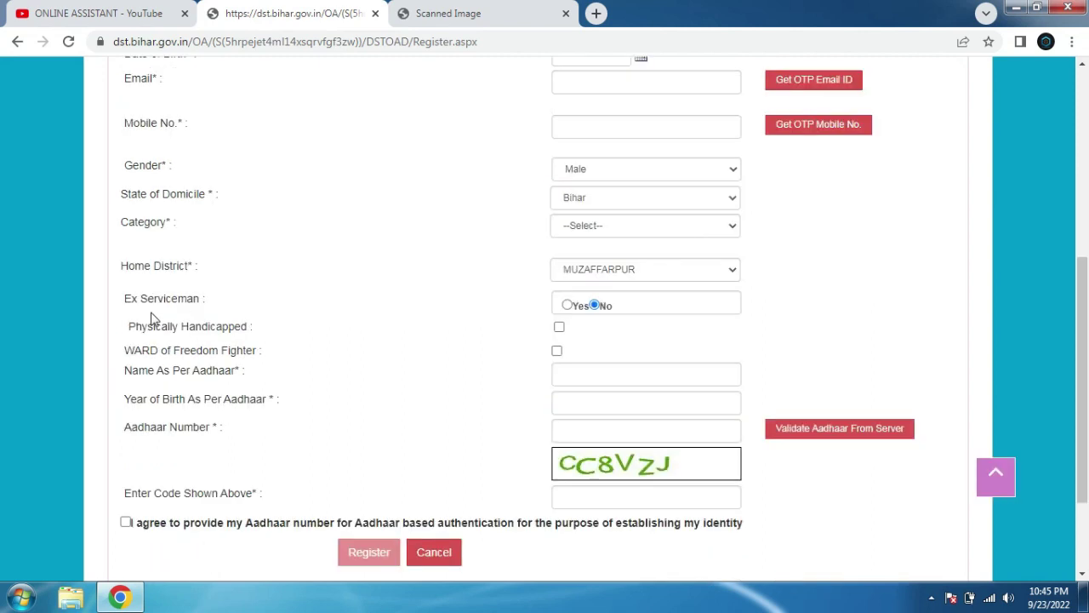
left_click_drag(125, 299, 204, 298)
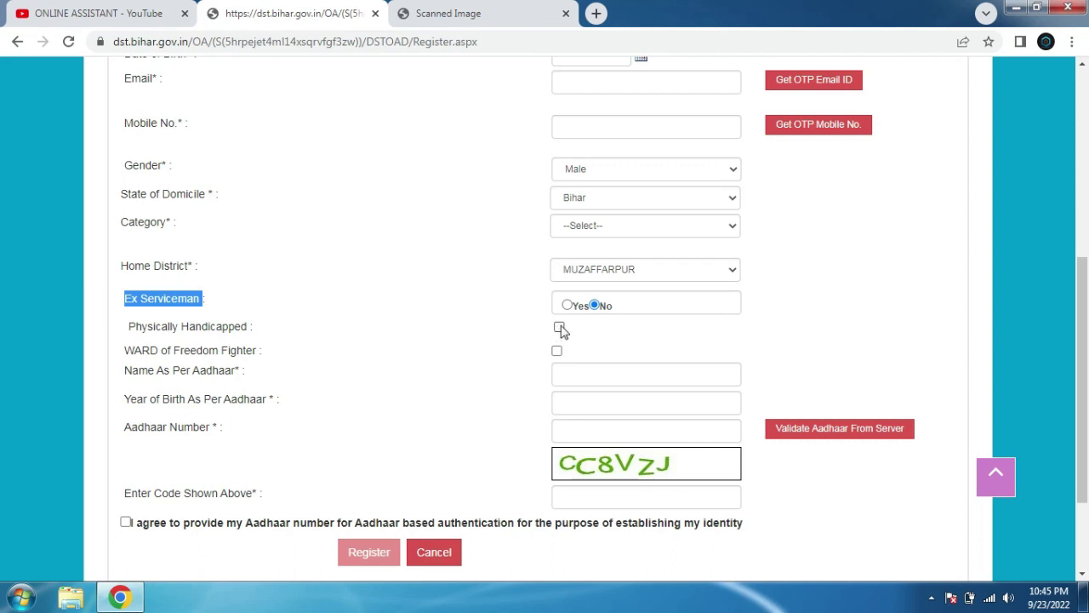
left_click_drag(141, 351, 244, 356)
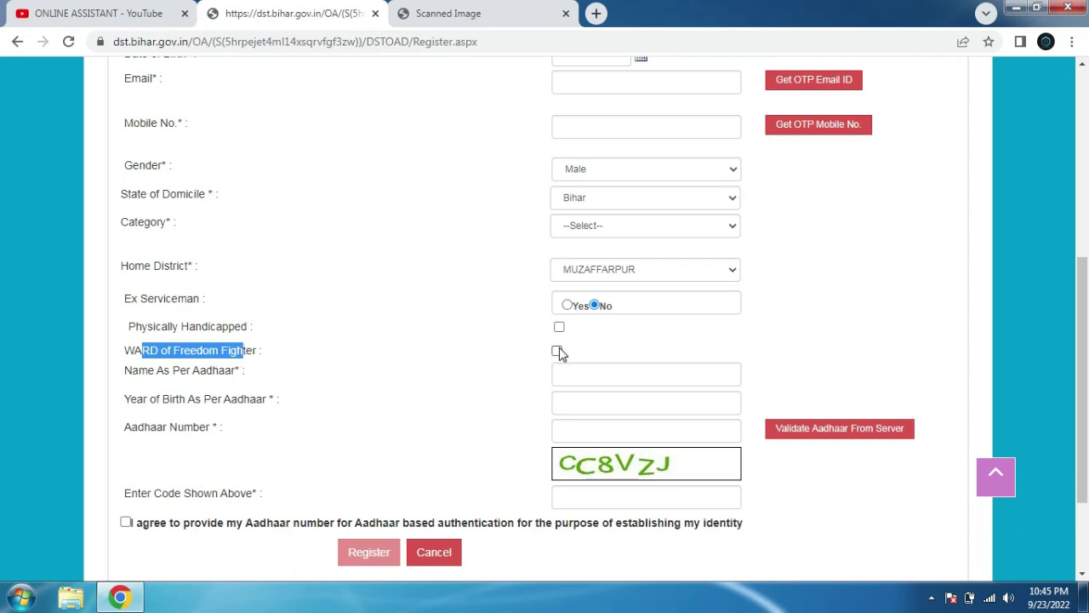
left_click_drag(175, 372, 593, 384)
left_click(595, 382)
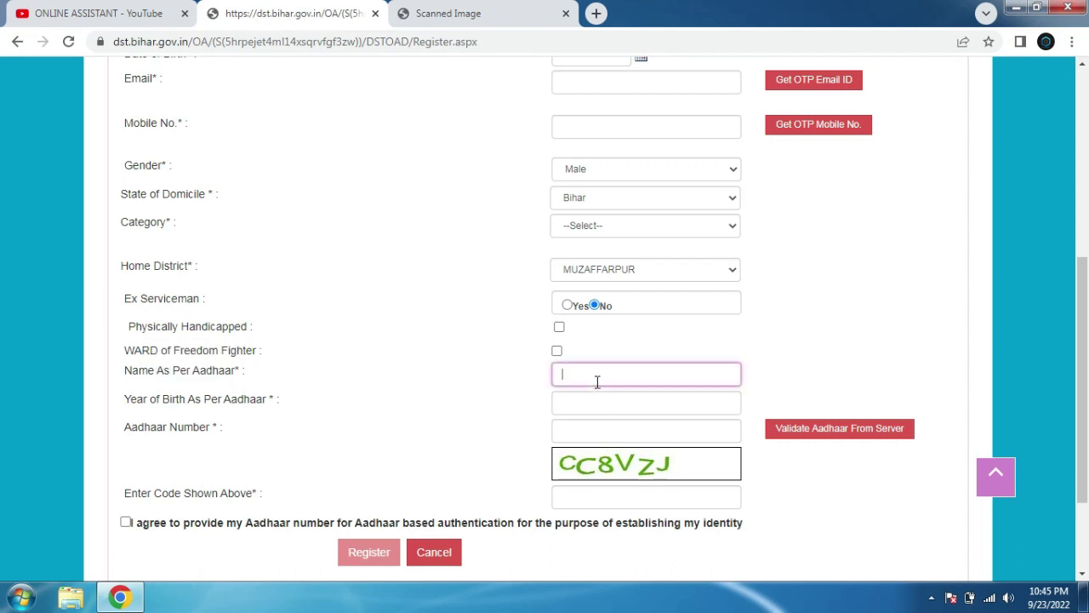
left_click_drag(136, 400, 213, 413)
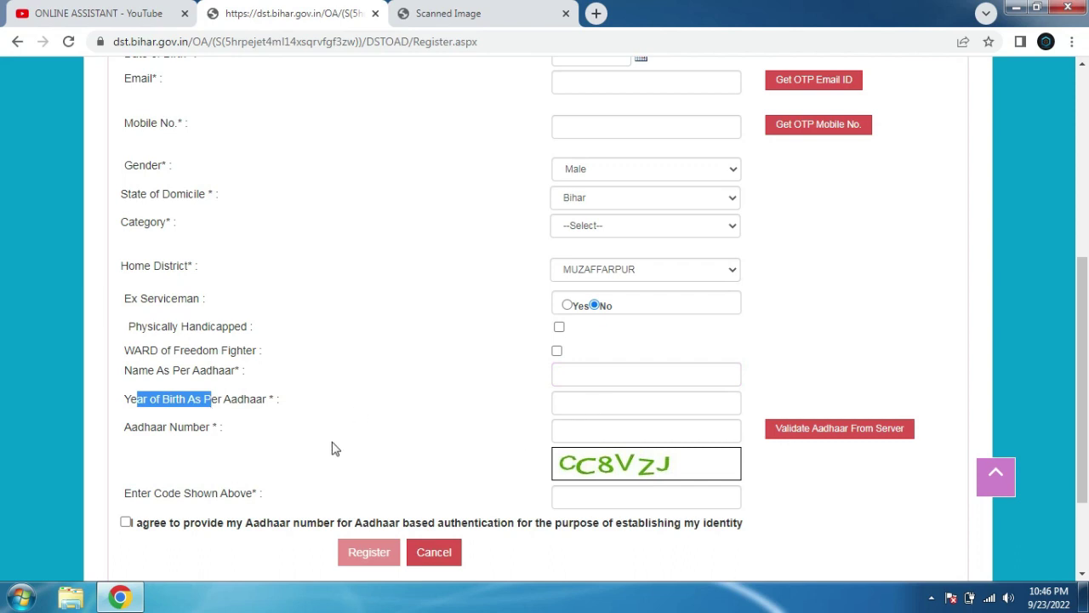
- Fill the Aadhaar Number and Email fields and tick the Aadhaar authentication consent
left_click(657, 432)
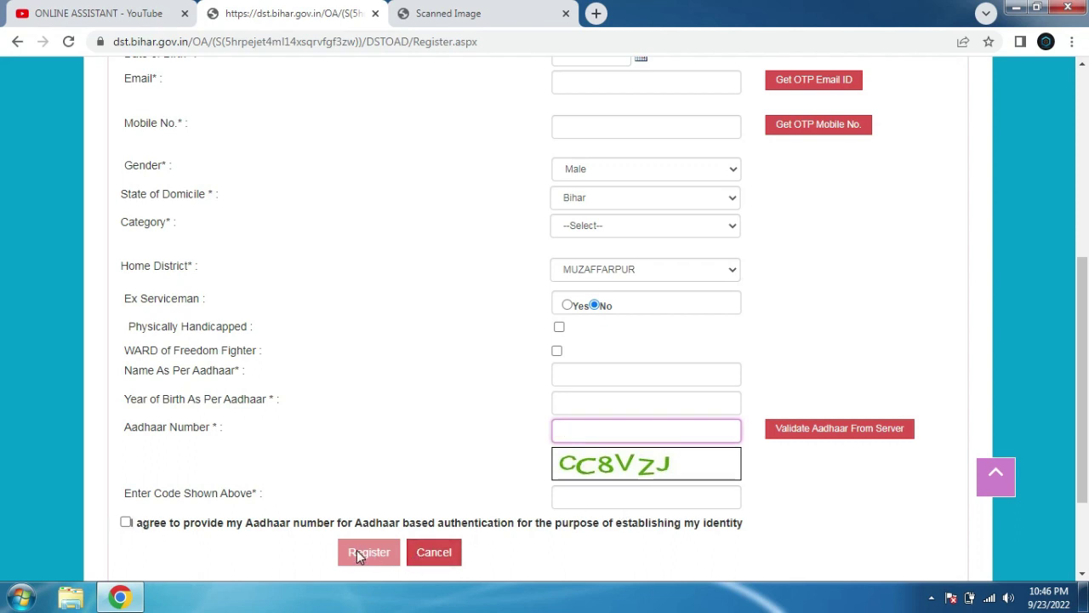
scroll(1085, 278, "up", 1)
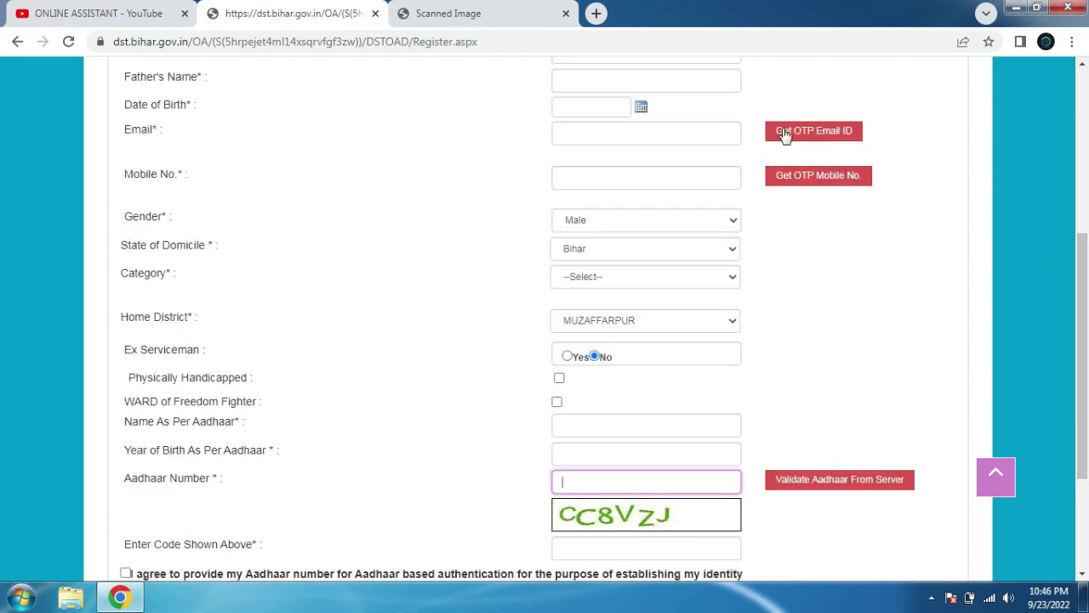
left_click(663, 139)
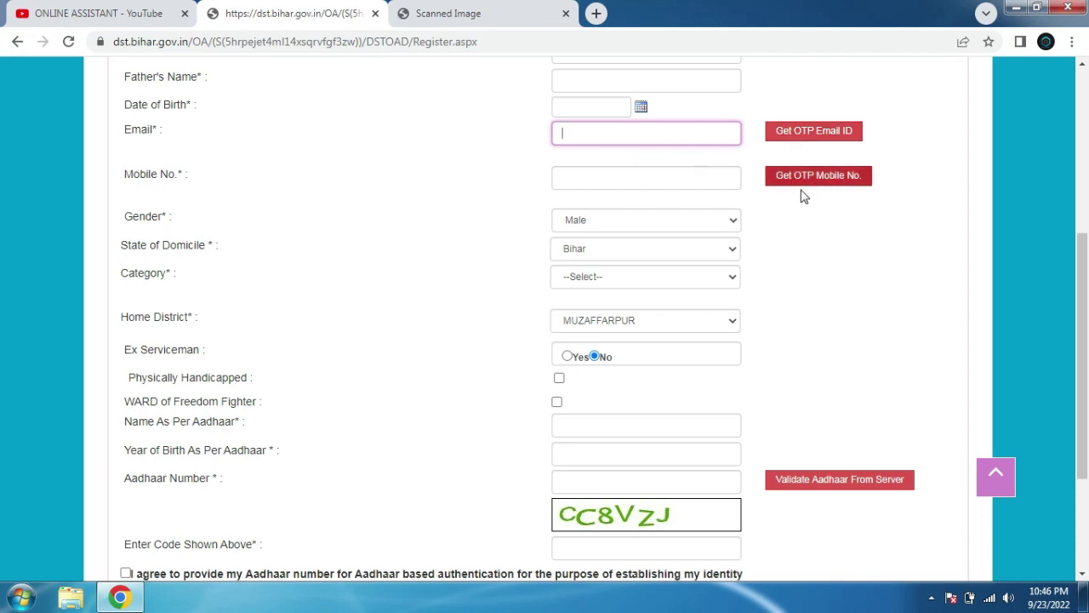
left_click(673, 482)
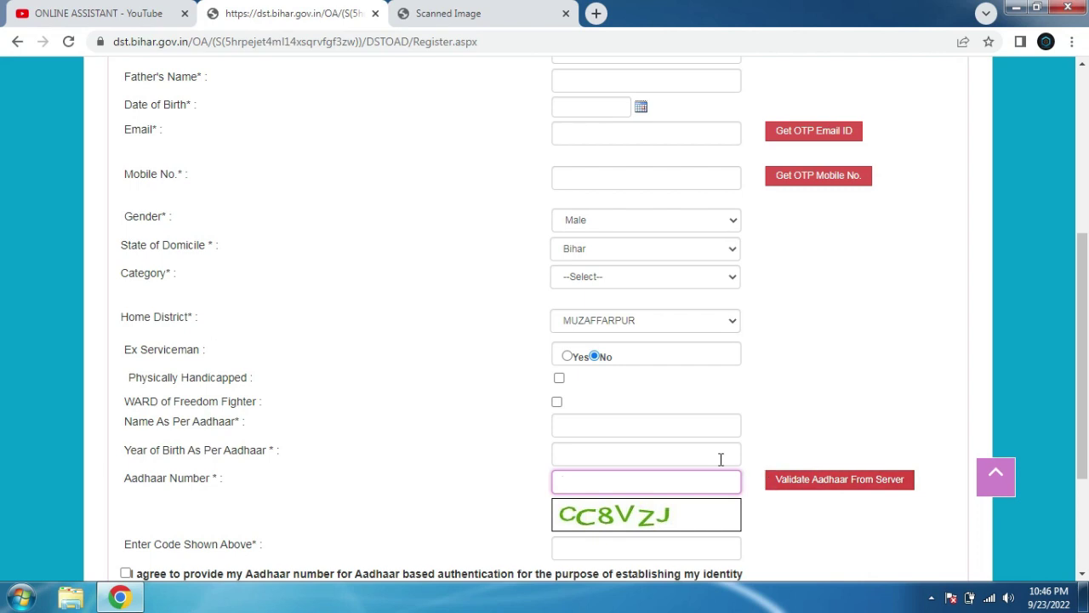
scroll(698, 492, "down", 3)
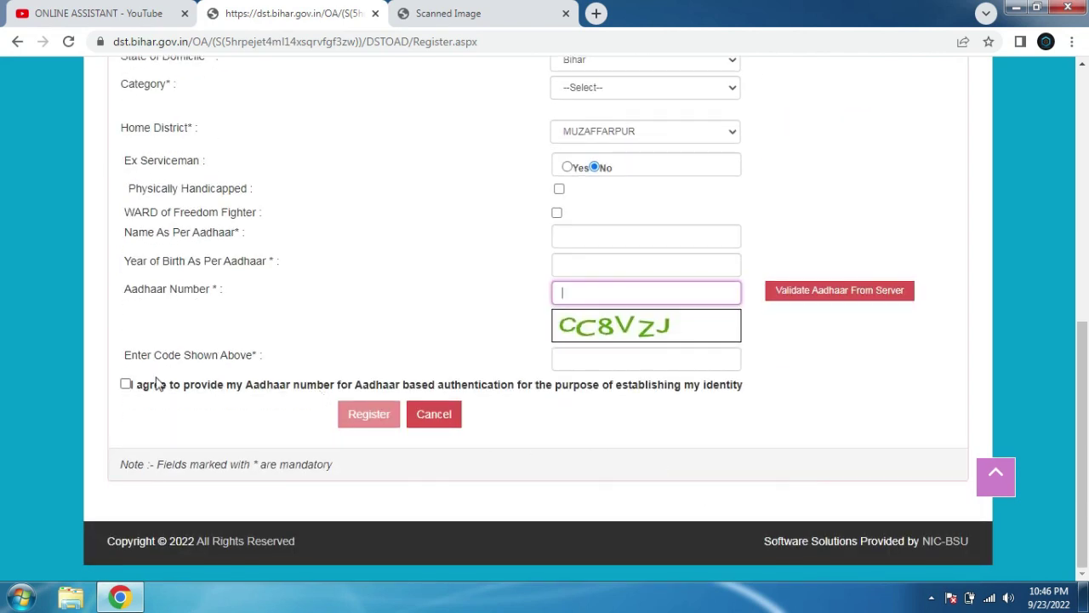
left_click(126, 384)
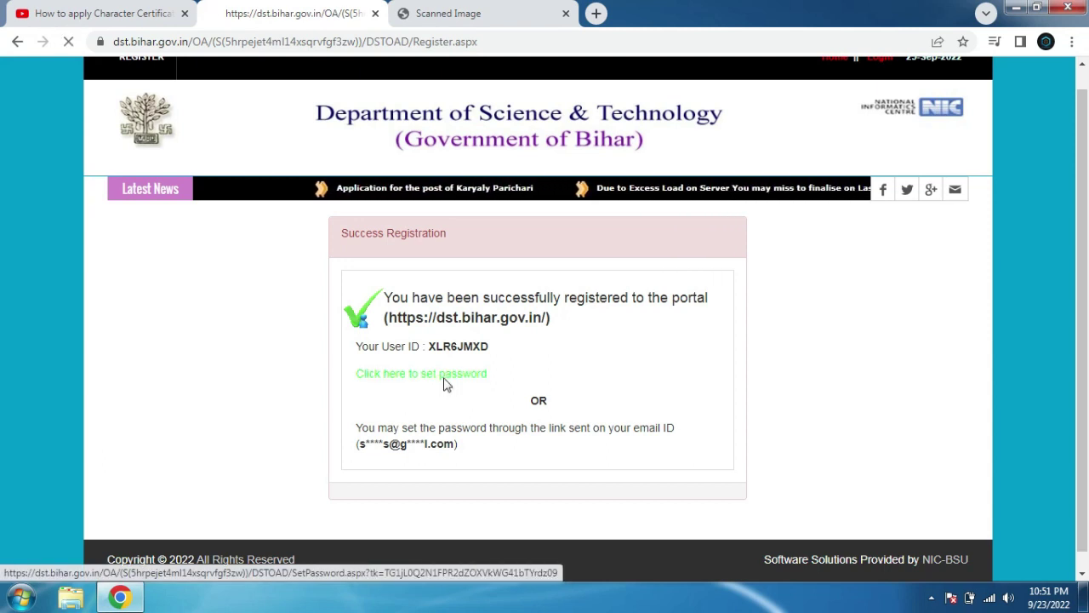
- Set the account password, confirm it with the OTP received, and dismiss the password-updated notice
left_click(445, 375)
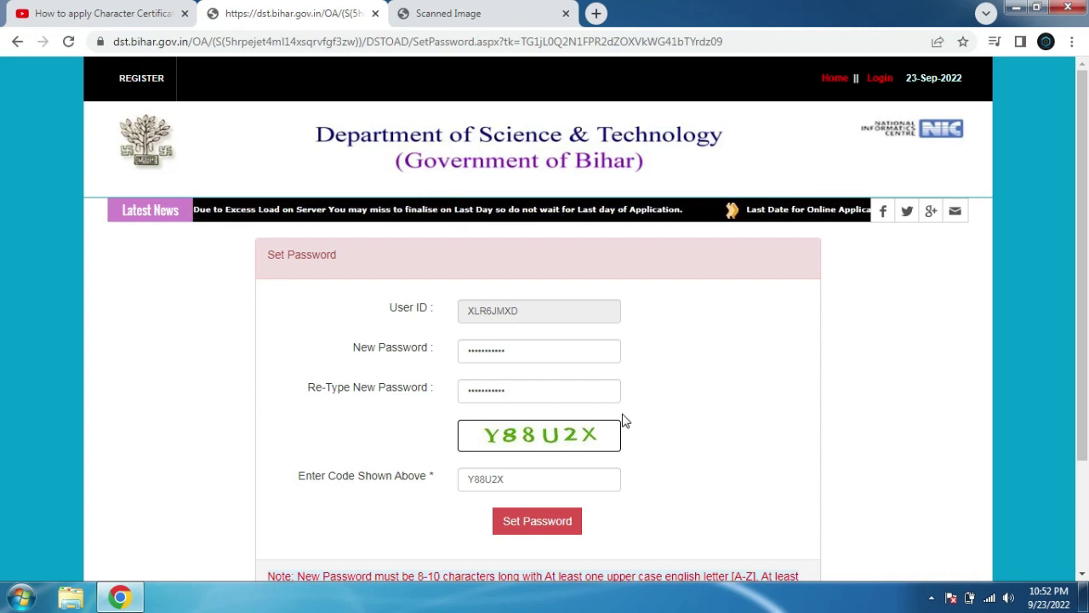
left_click(547, 536)
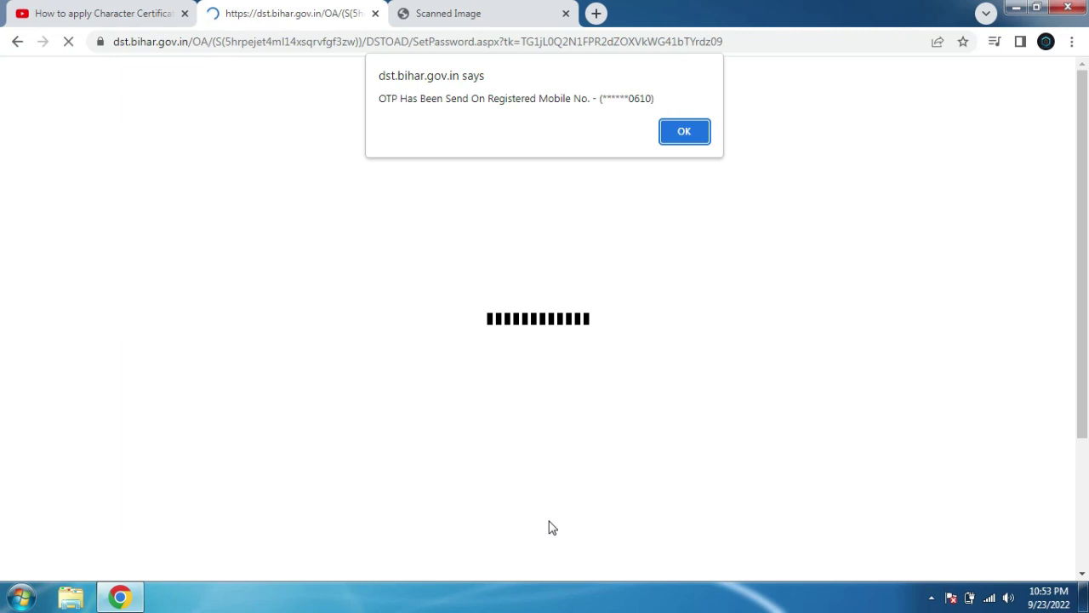
left_click(686, 132)
left_click(671, 289)
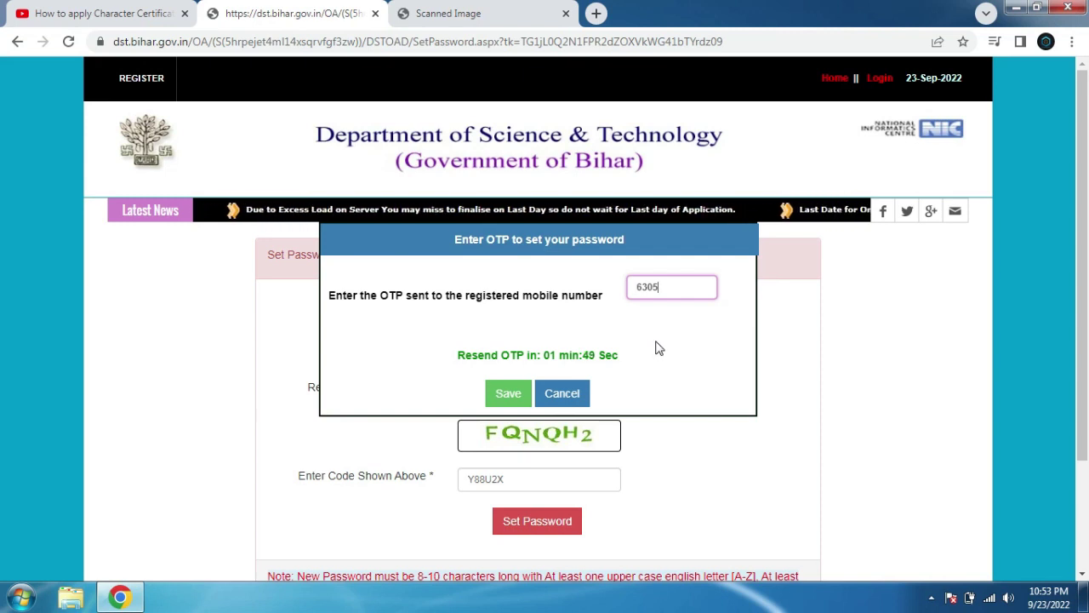
left_click(511, 394)
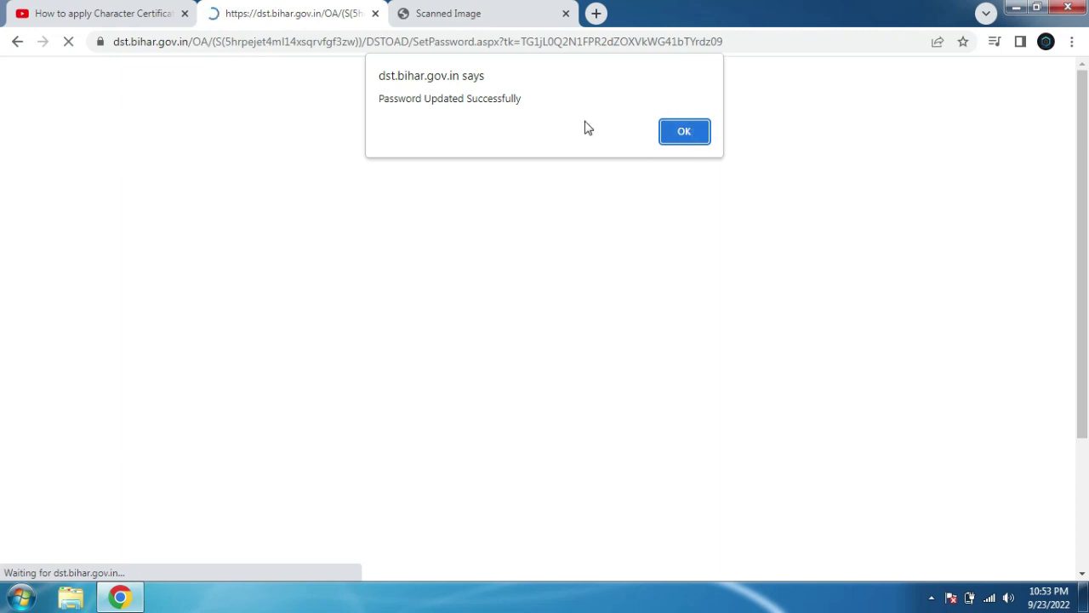
left_click(697, 139)
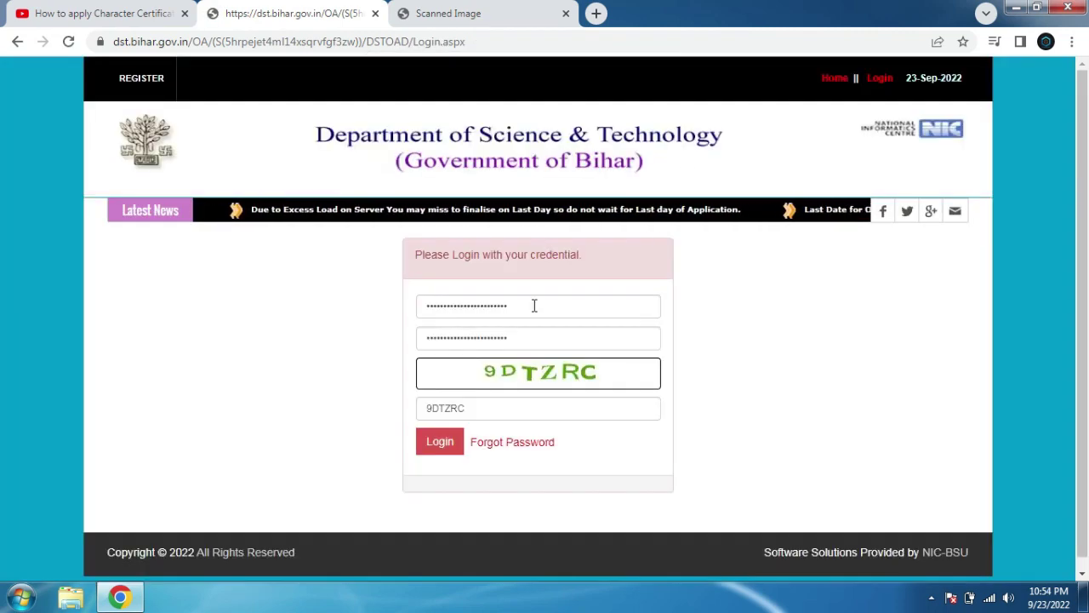
- Log in and open the Online Application's Personal Details form
left_click(451, 444)
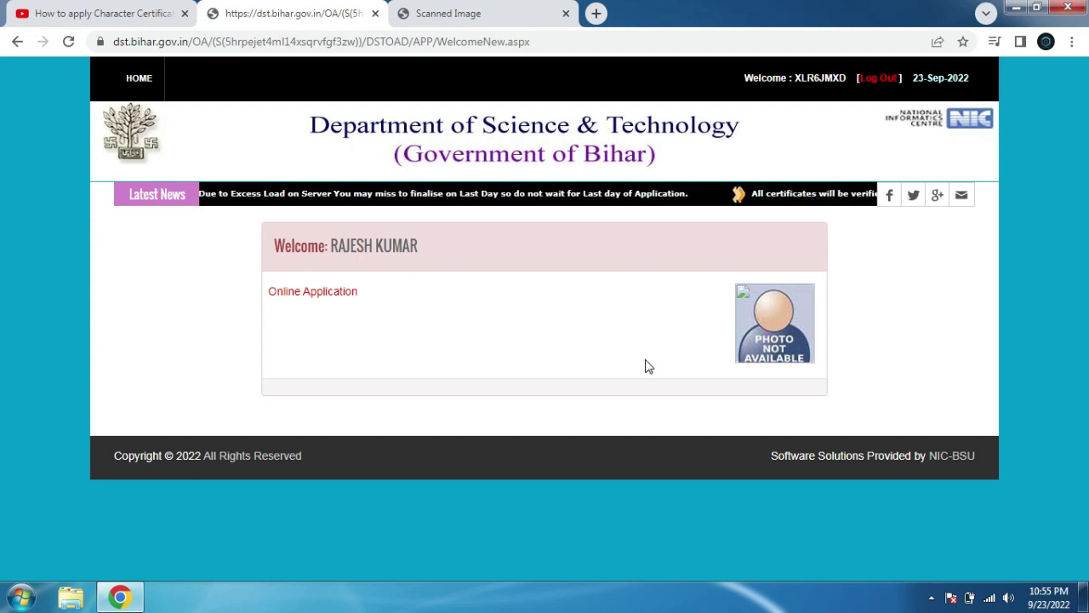
left_click(297, 300)
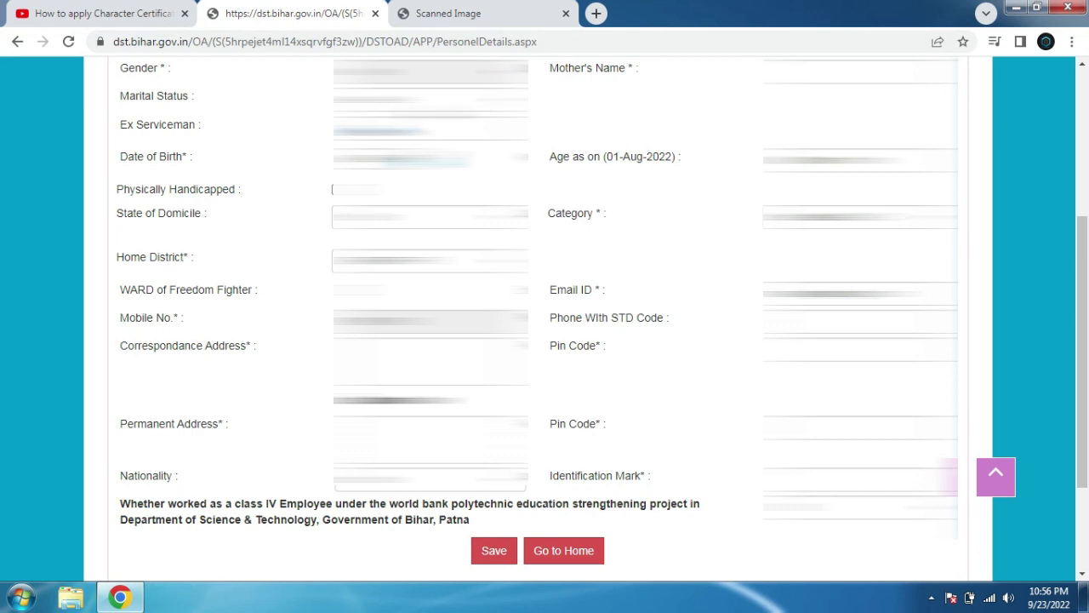
- Choose the second marital status option, check address, mother's and spouse name entries, save, and go Home
left_click(430, 99)
left_click(429, 129)
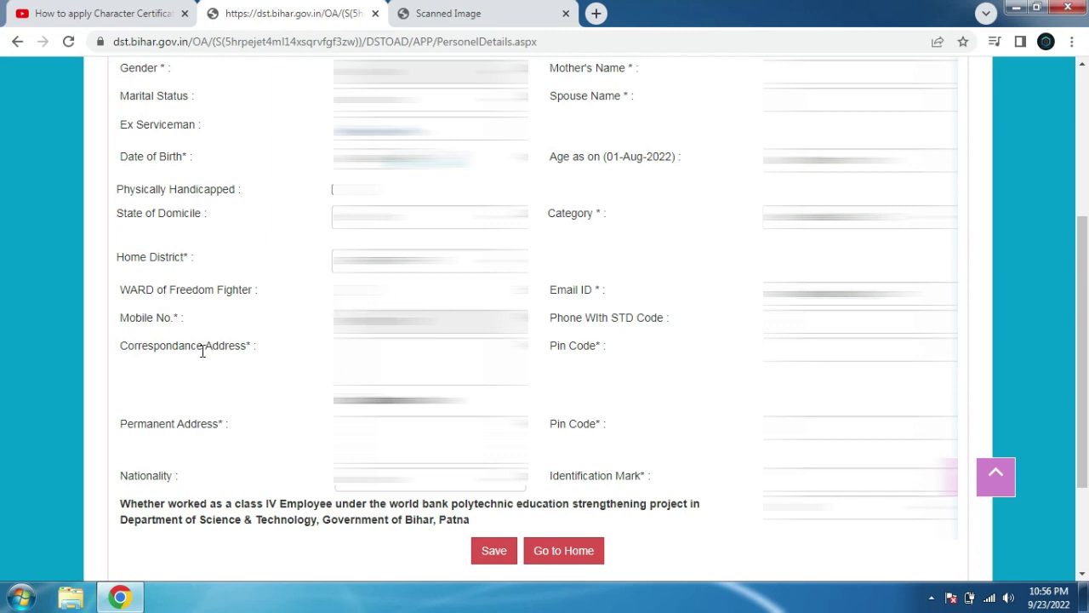
left_click(429, 361)
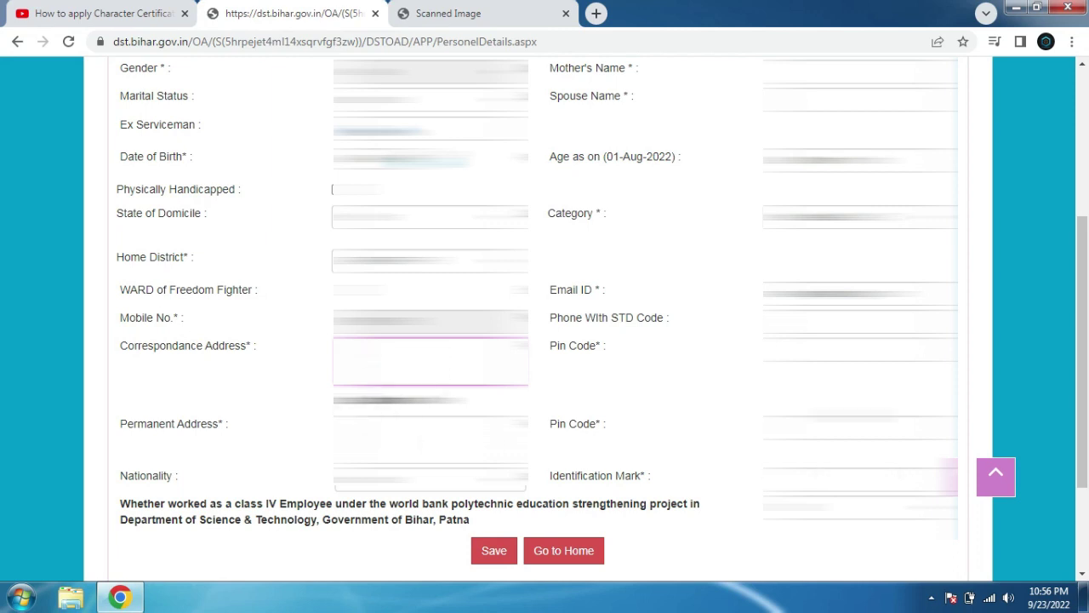
left_click(809, 72)
left_click(859, 100)
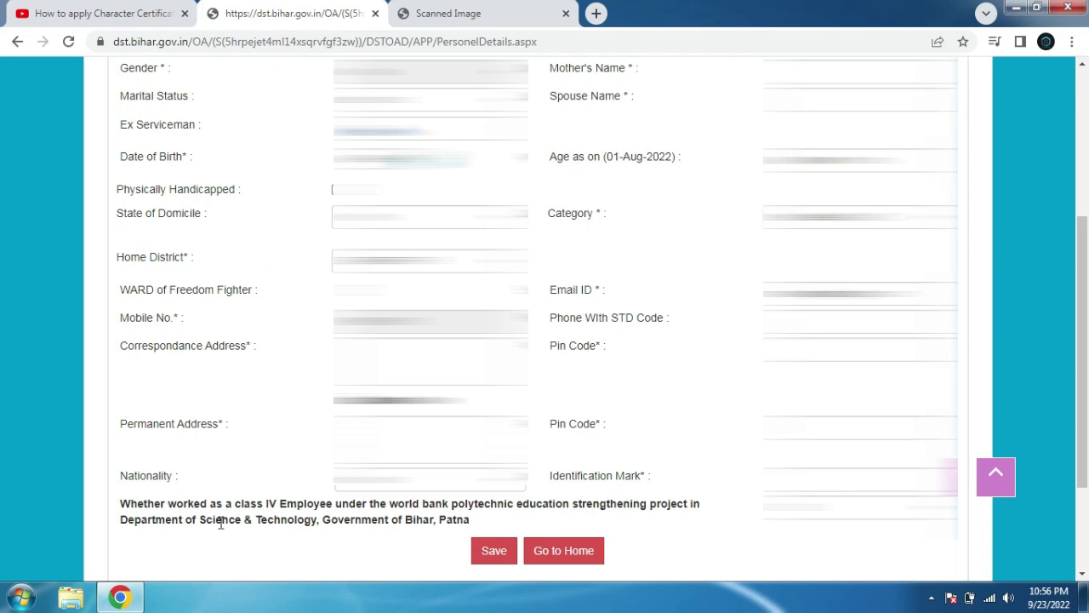
left_click_drag(210, 504, 355, 509)
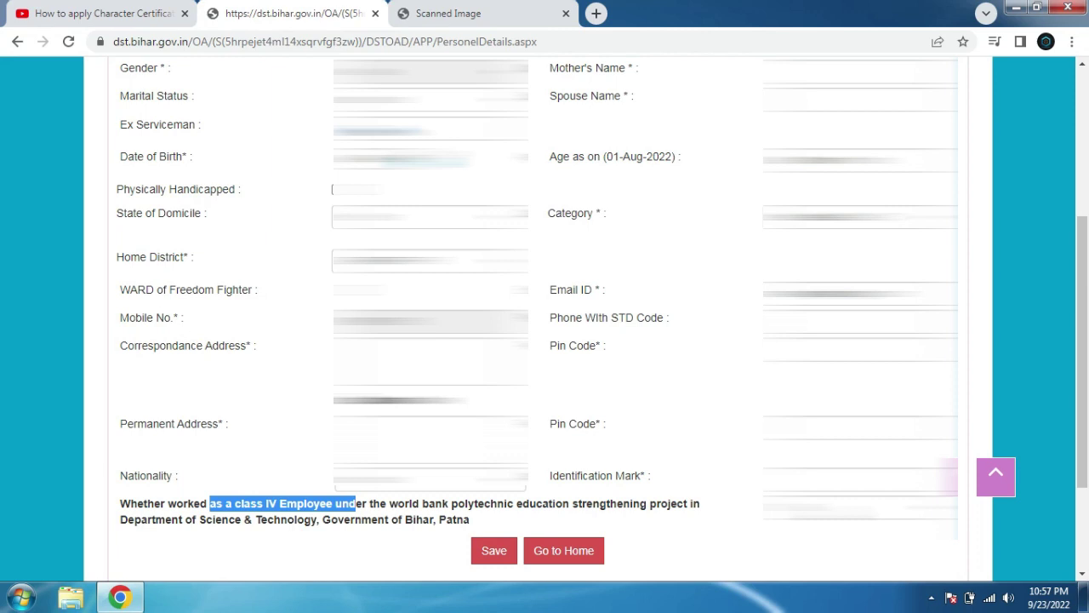
left_click(494, 551)
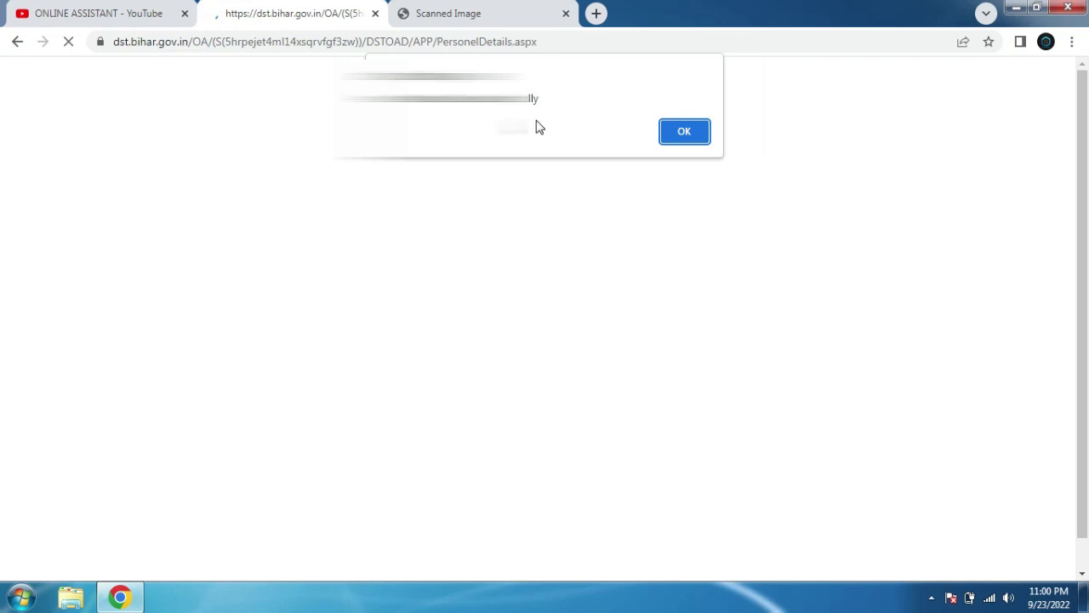
left_click(683, 132)
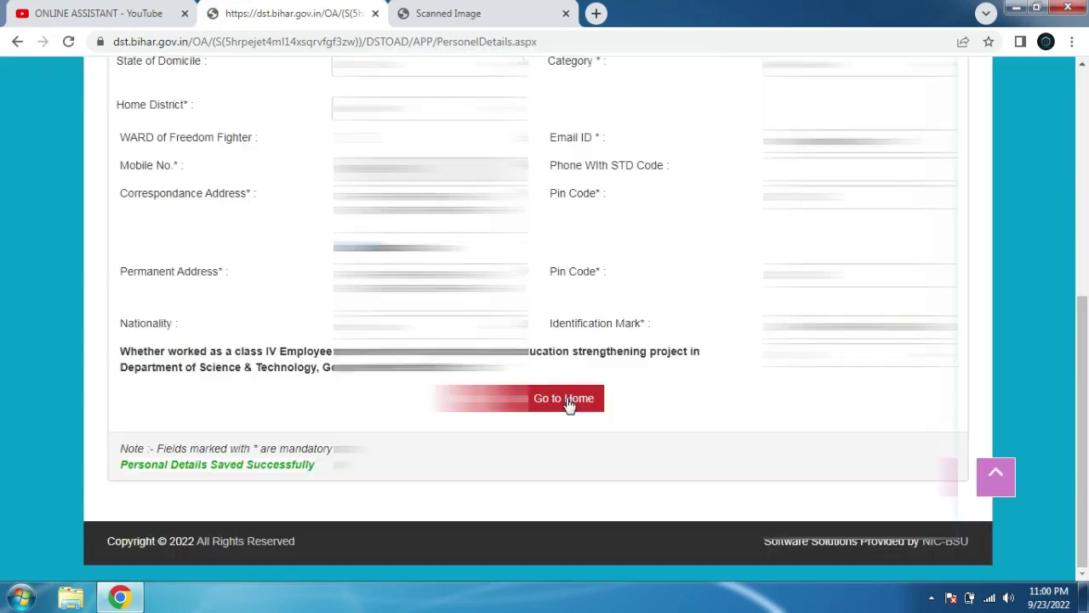
left_click(568, 399)
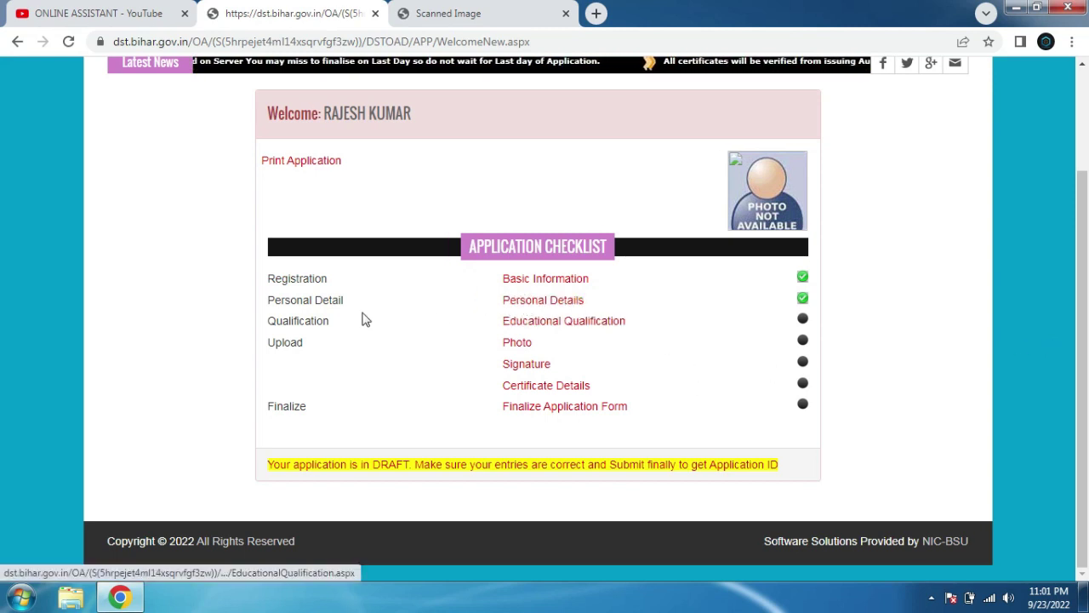
- Open Educational Qualification from the checklist and review the Matric row's marks-conversion and rejection disclaimer
left_click_drag(283, 320, 417, 326)
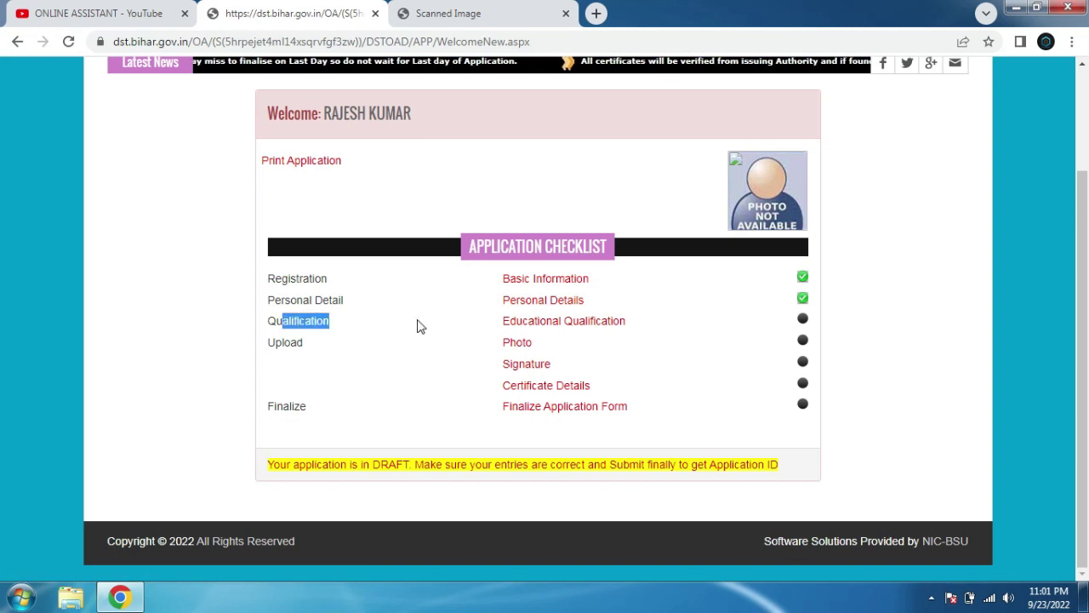
left_click(585, 328)
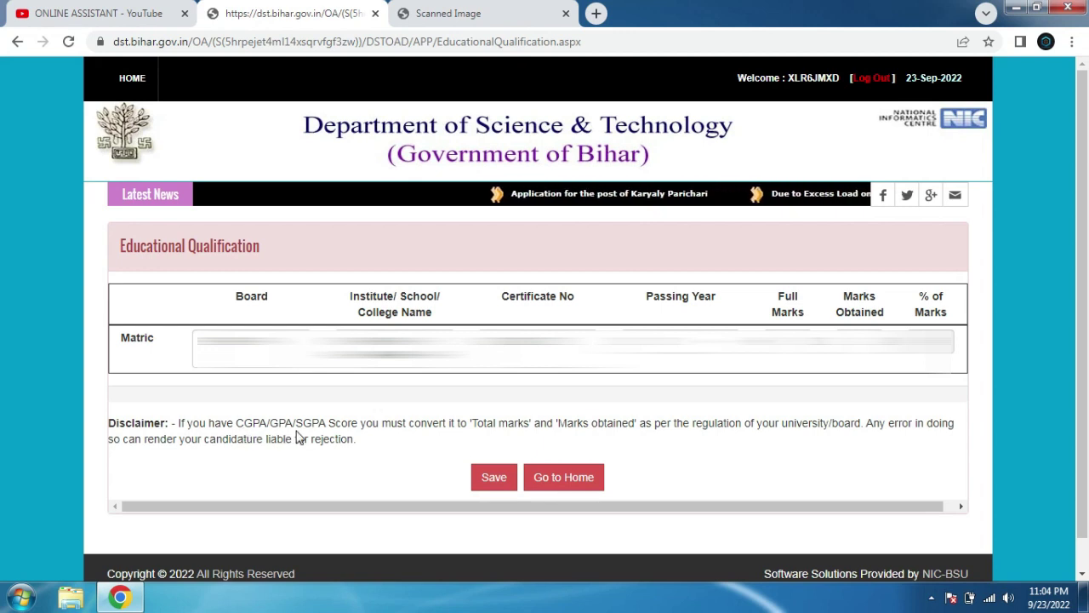
left_click_drag(389, 424, 655, 423)
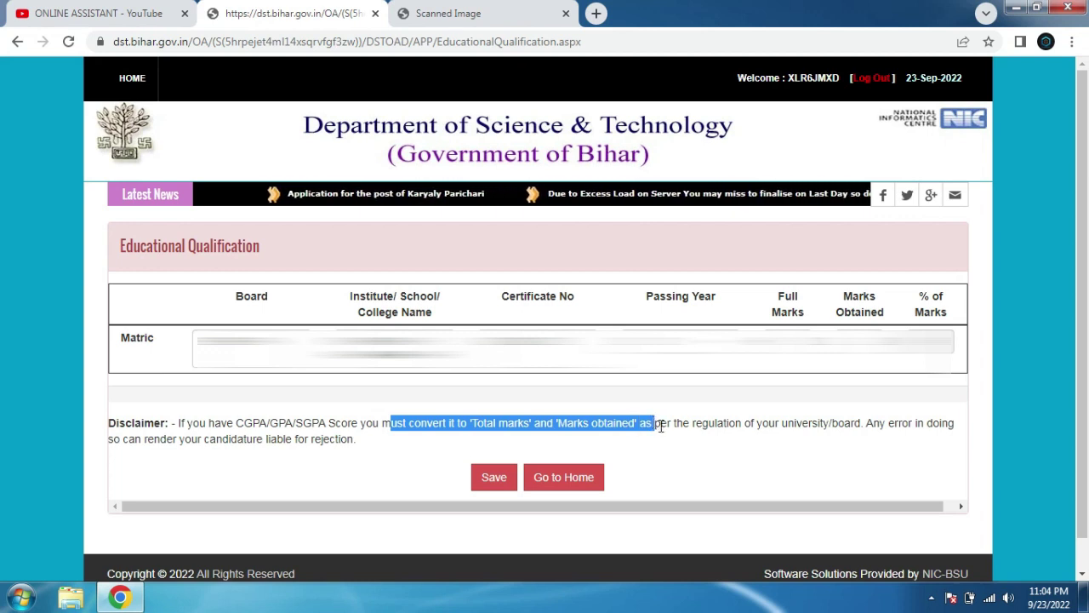
left_click_drag(746, 422, 915, 441)
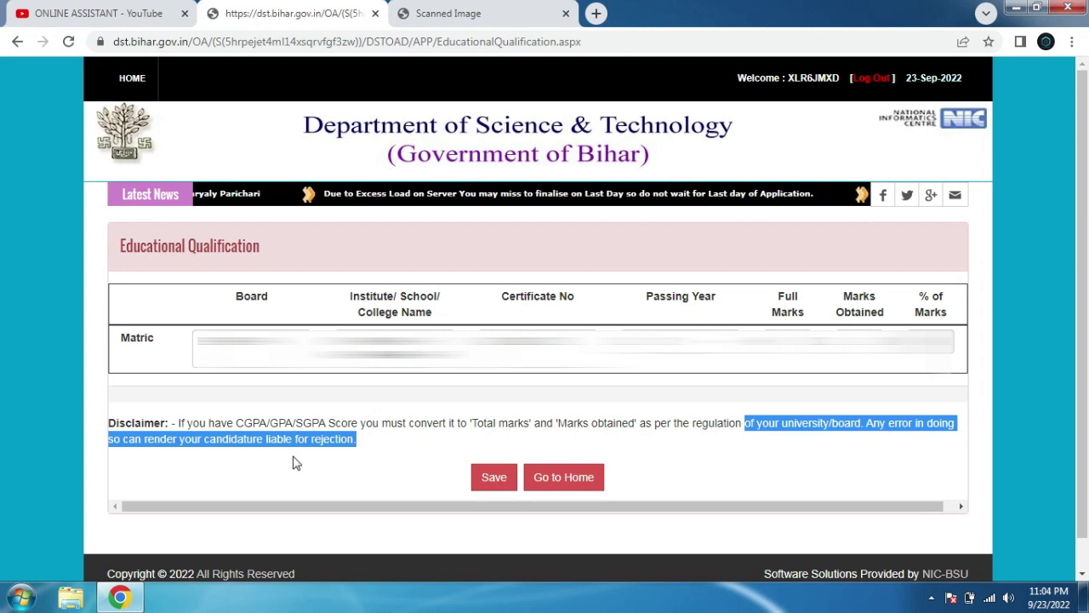
left_click(255, 461)
left_click_drag(278, 437, 362, 444)
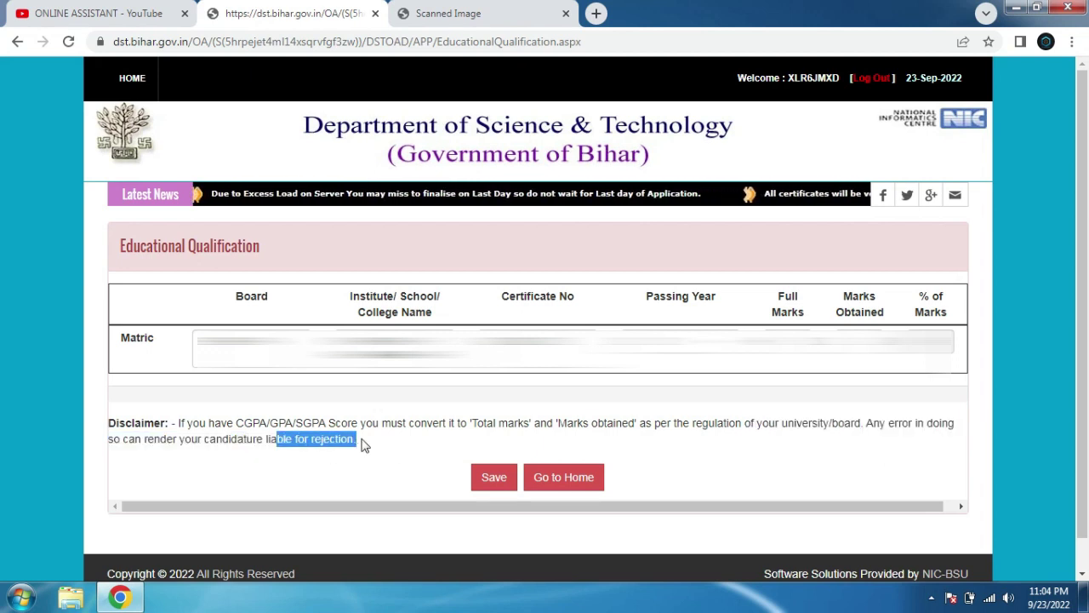
left_click(435, 438)
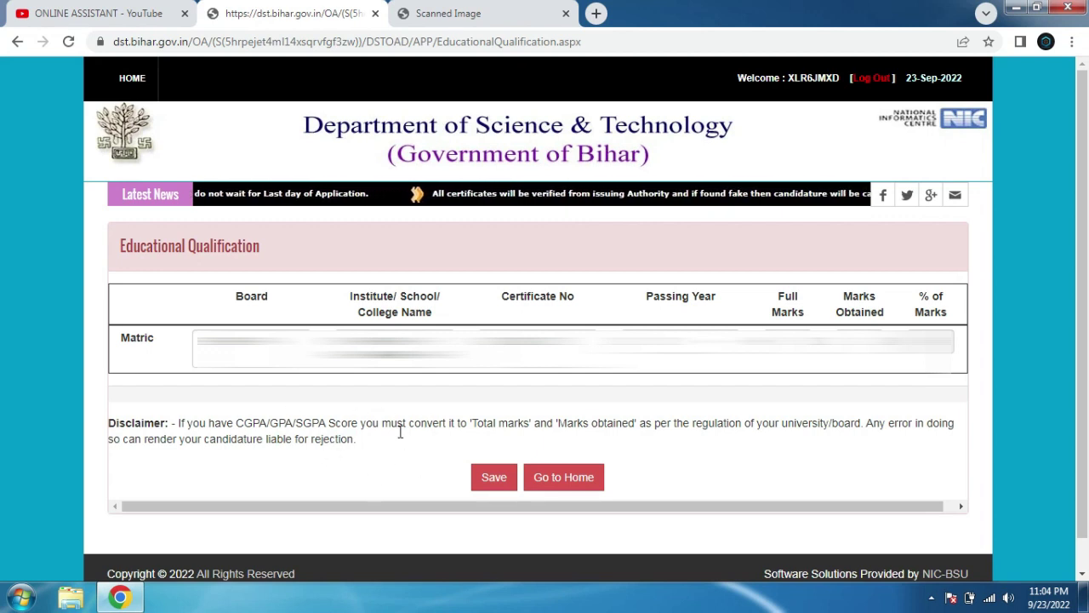
left_click_drag(312, 423, 652, 430)
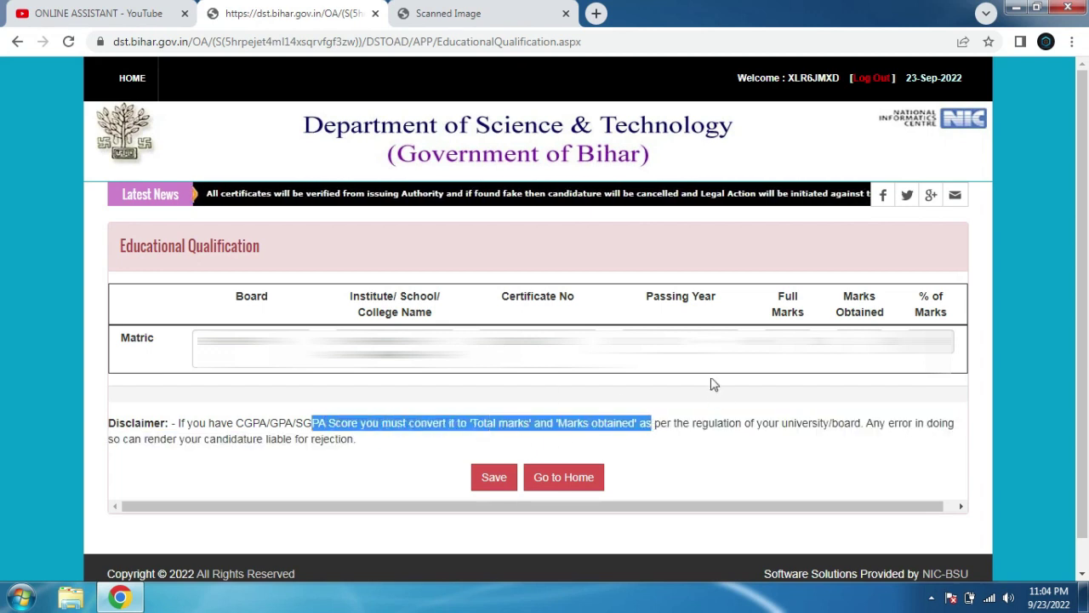
left_click(778, 461)
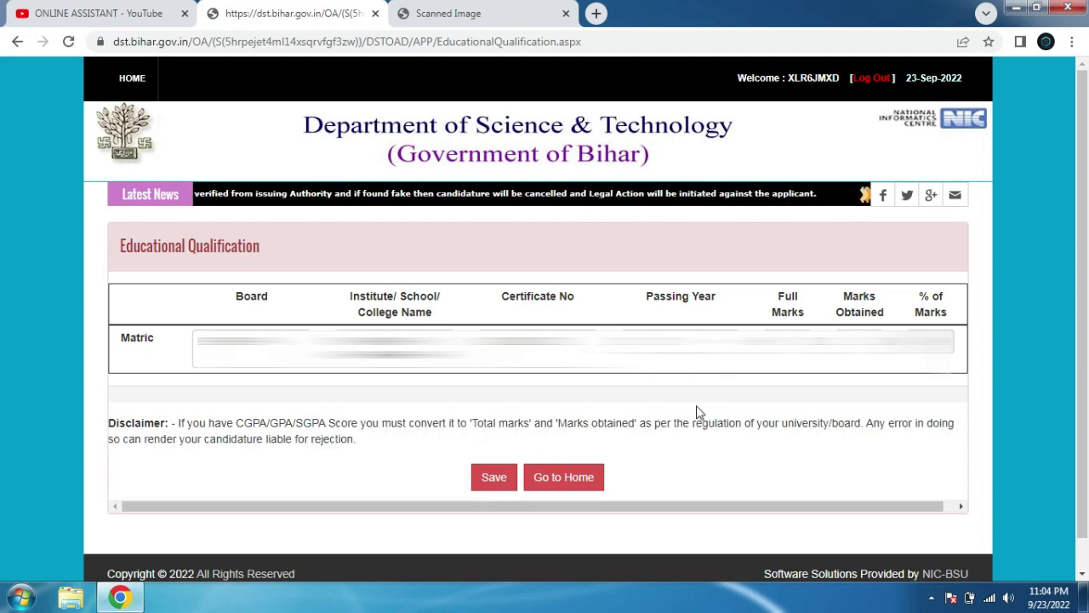
- Save the Matric qualification and open the Photo and Signature upload page
left_click(494, 477)
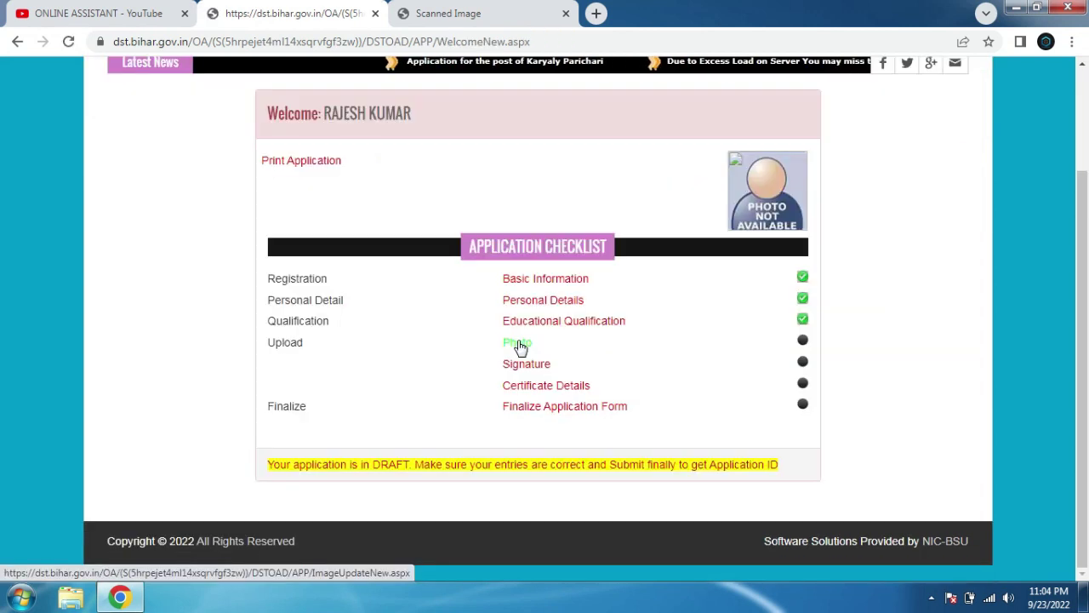
left_click(517, 344)
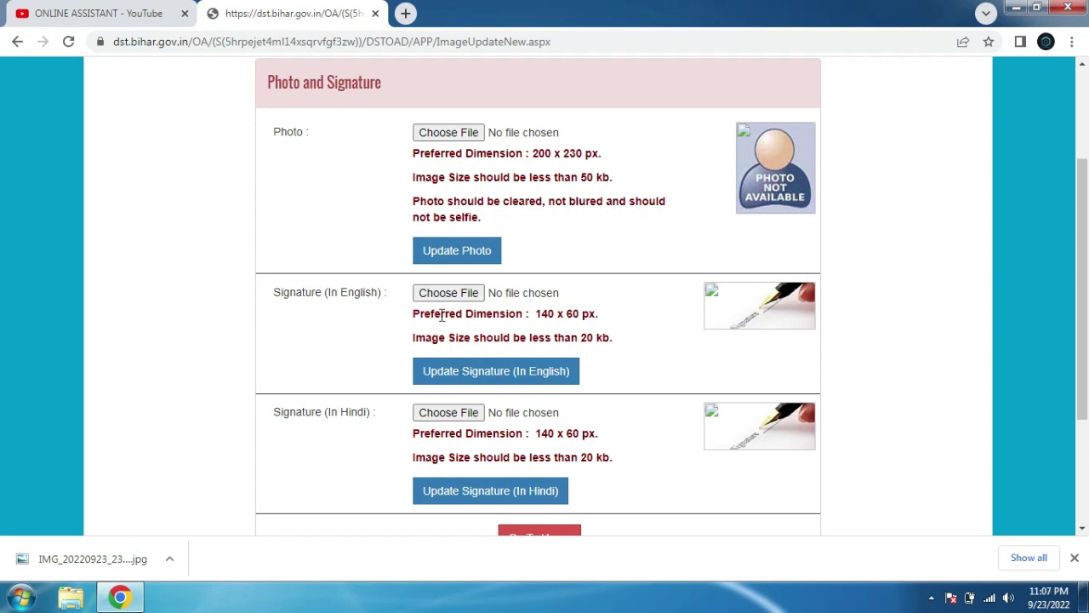
left_click_drag(347, 293, 364, 294)
left_click(20, 596)
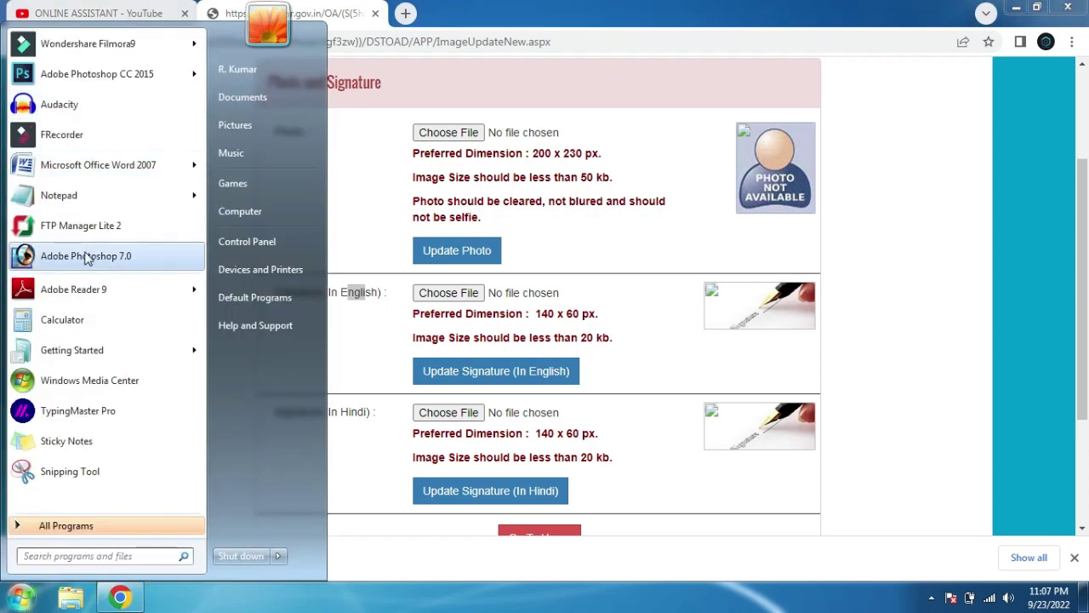
- Launch Photoshop 7.0, open all three images from Desktop > 001, and maximise PP.jpg
left_click(85, 255)
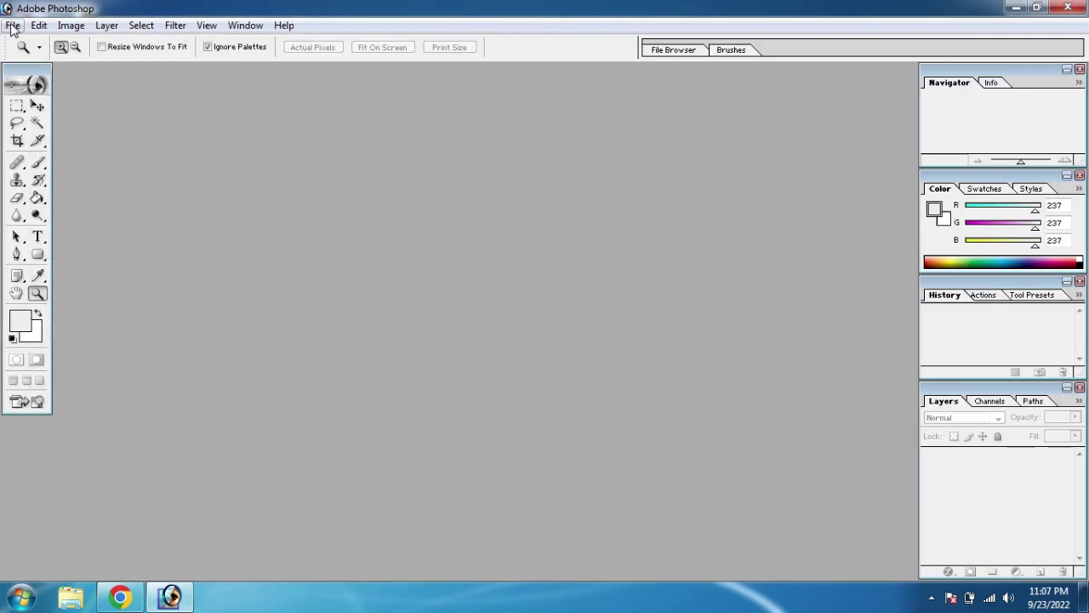
left_click(12, 24)
left_click(39, 63)
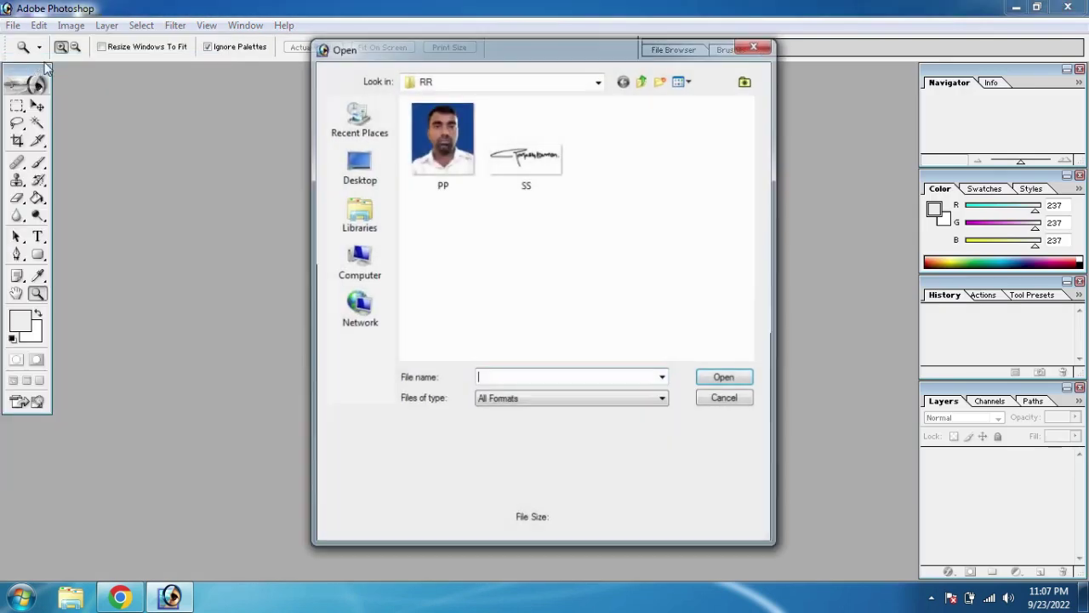
left_click(358, 170)
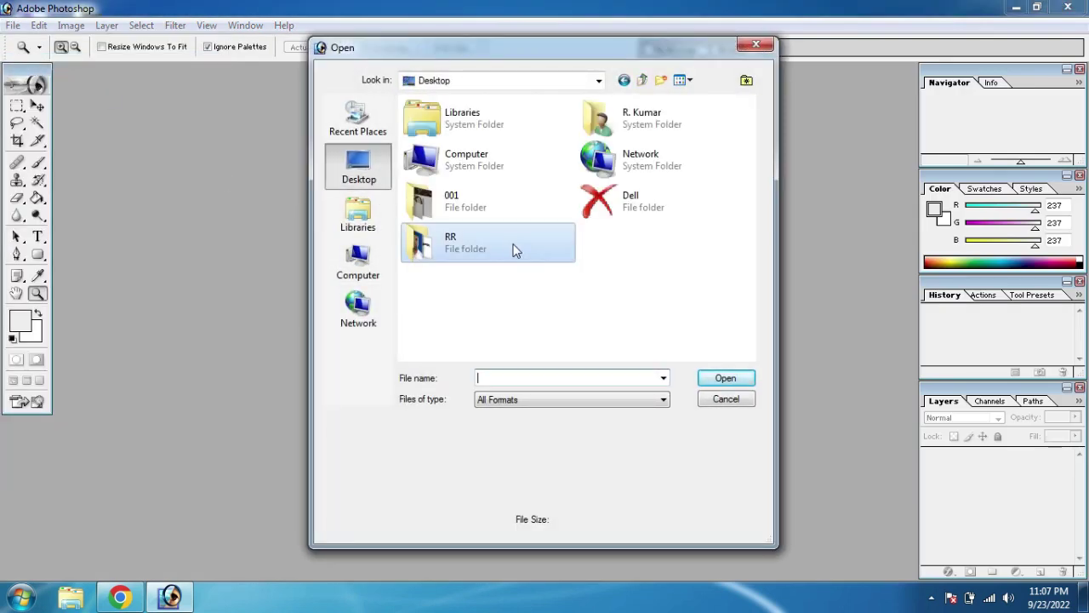
double_click(454, 239)
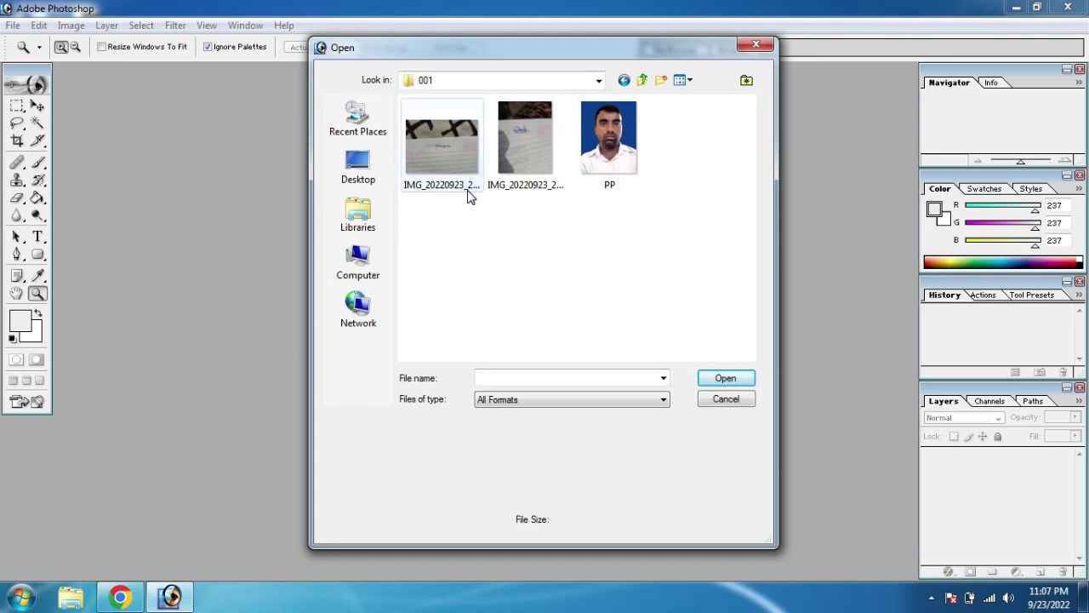
left_click_drag(697, 256, 417, 135)
left_click(725, 378)
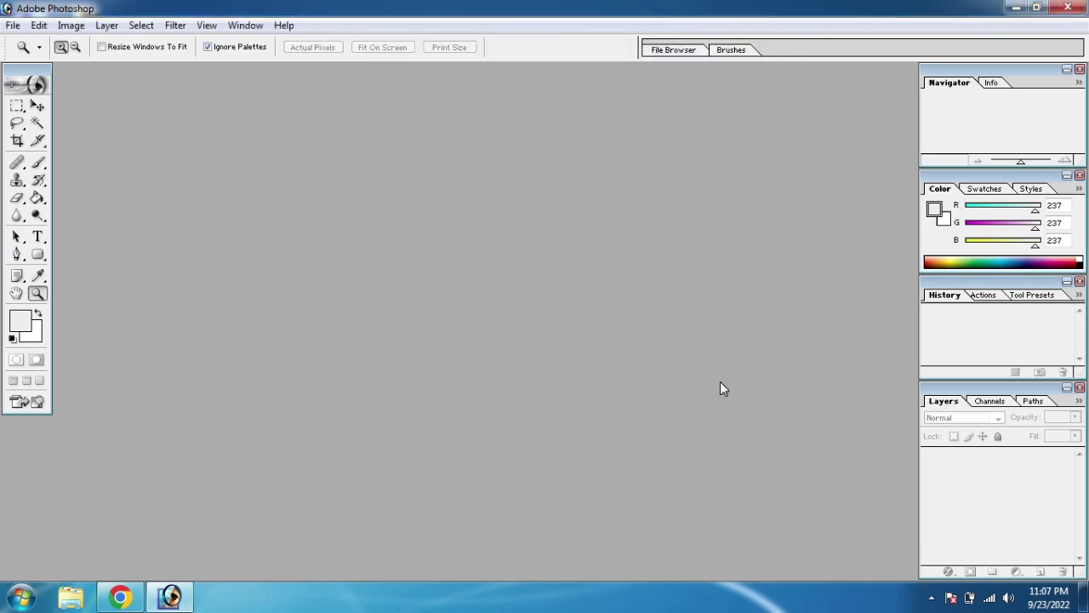
left_click(605, 395)
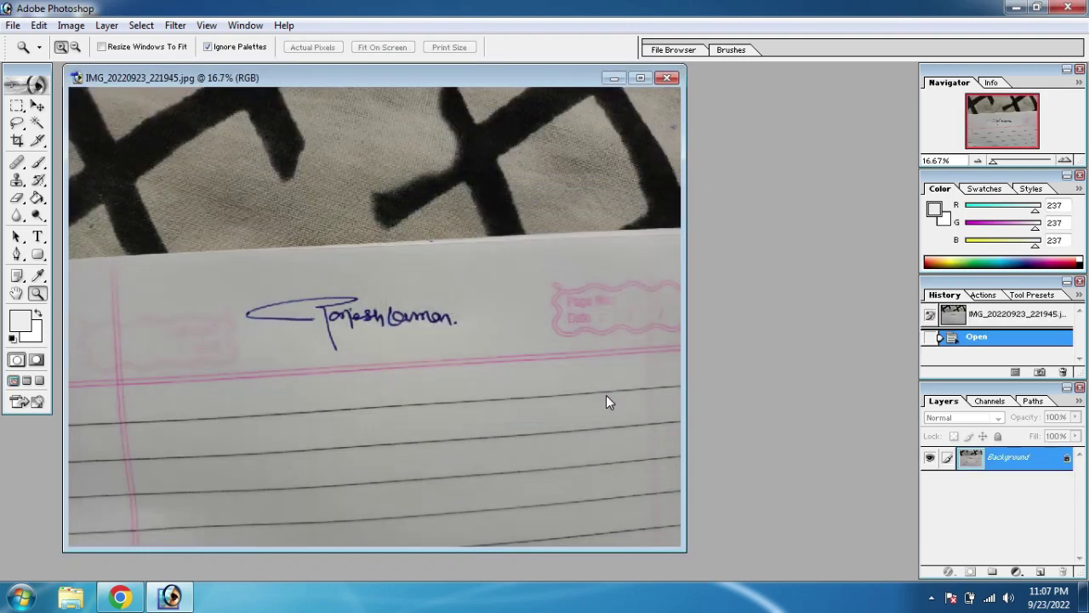
left_click(606, 395)
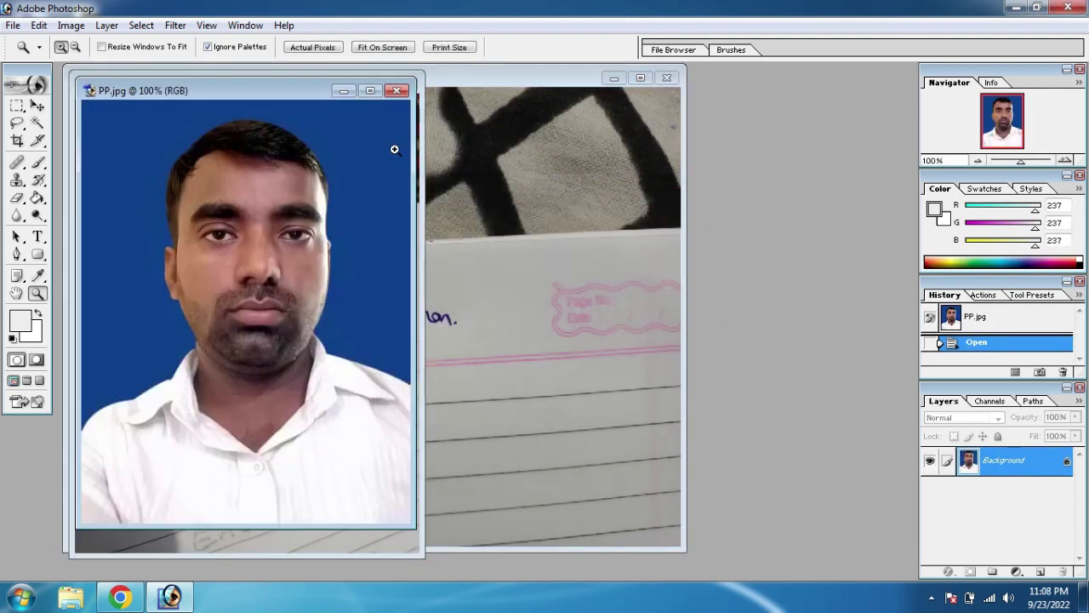
left_click(371, 92)
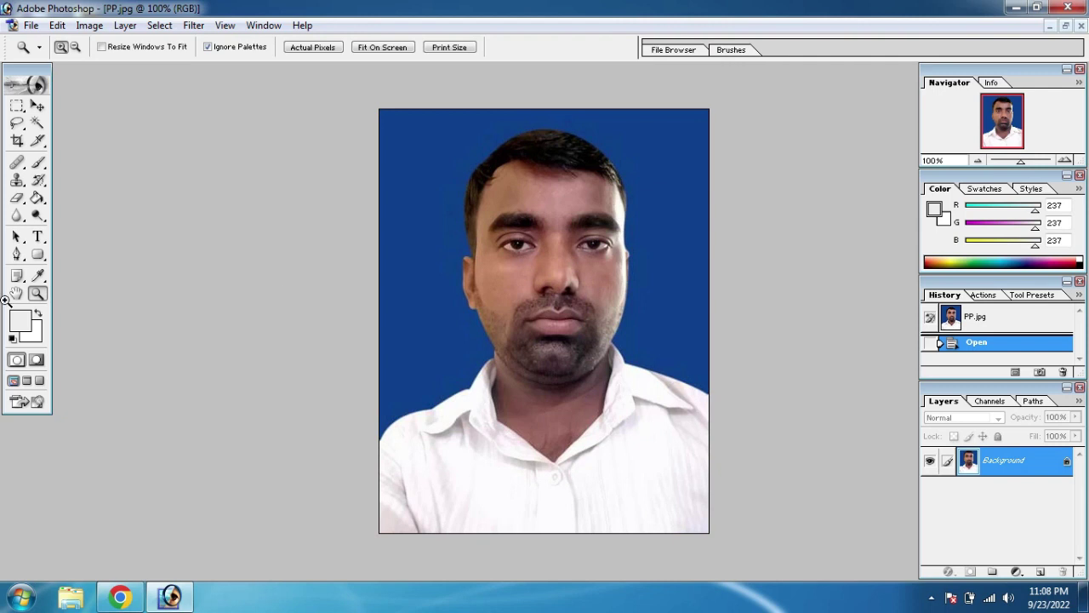
- Select the Crop tool and check the 200 × 230 px photo requirement on the upload page
left_click(17, 142)
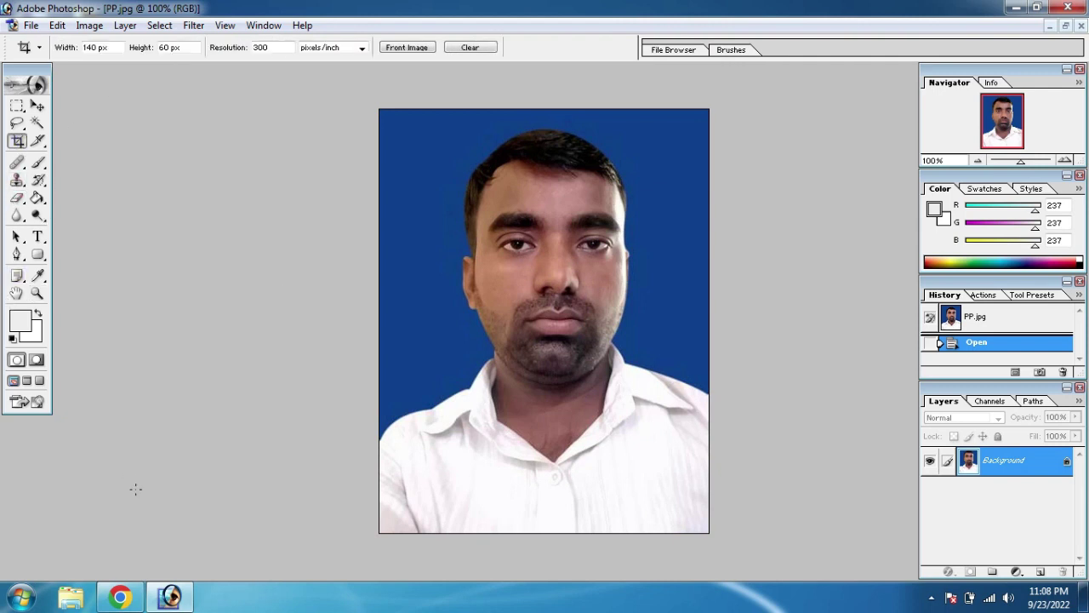
left_click(120, 596)
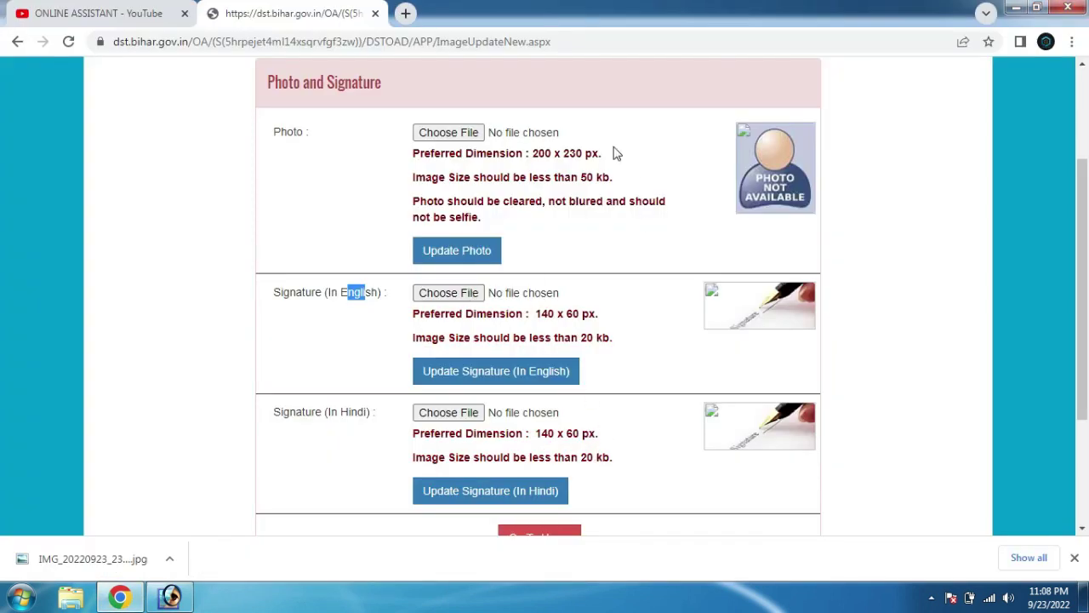
double_click(544, 154)
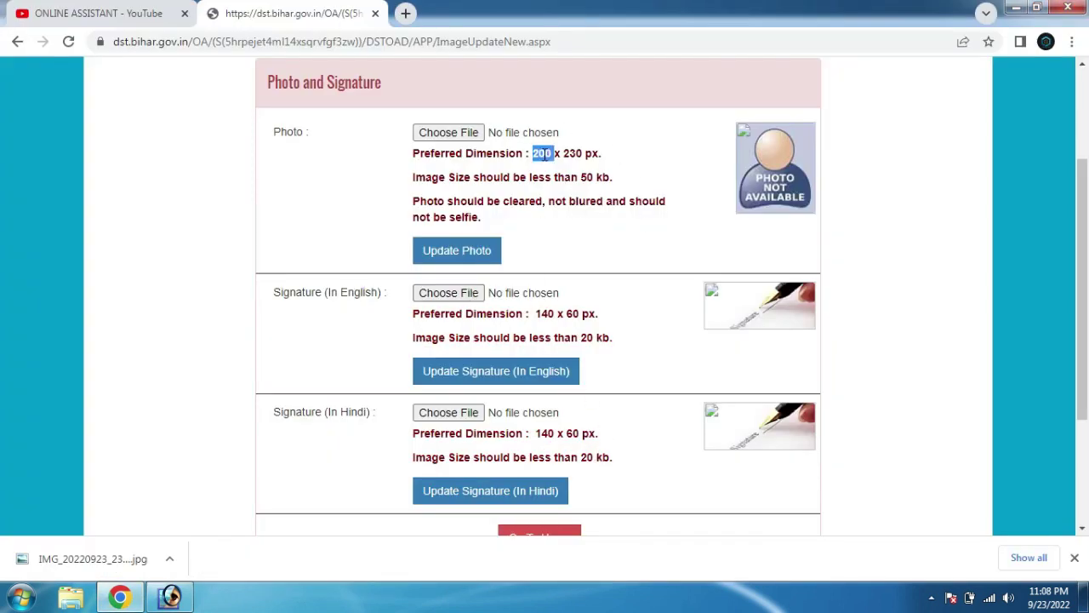
double_click(573, 154)
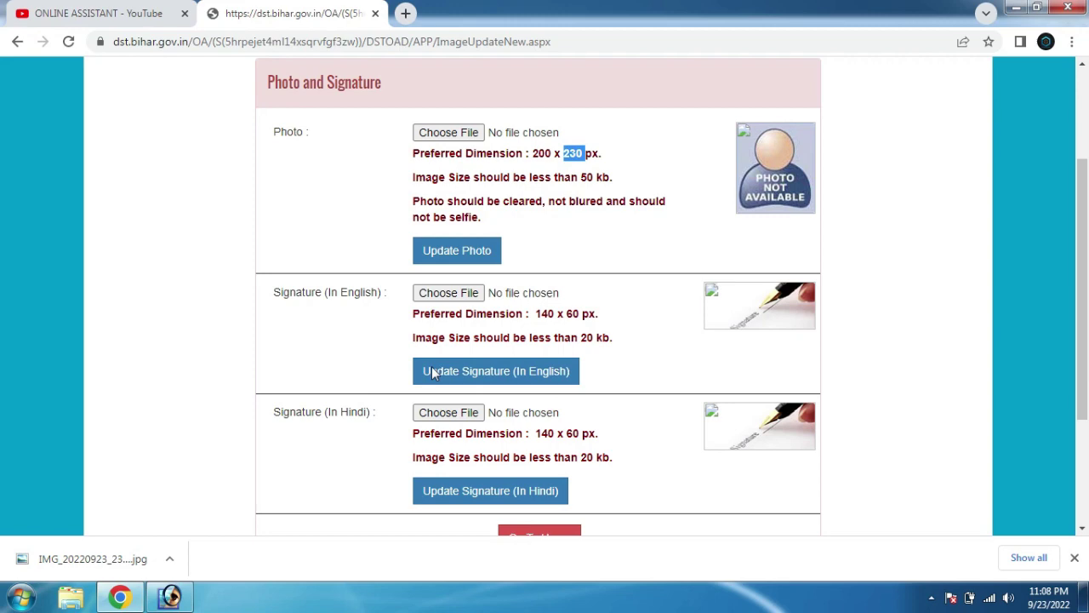
left_click(170, 595)
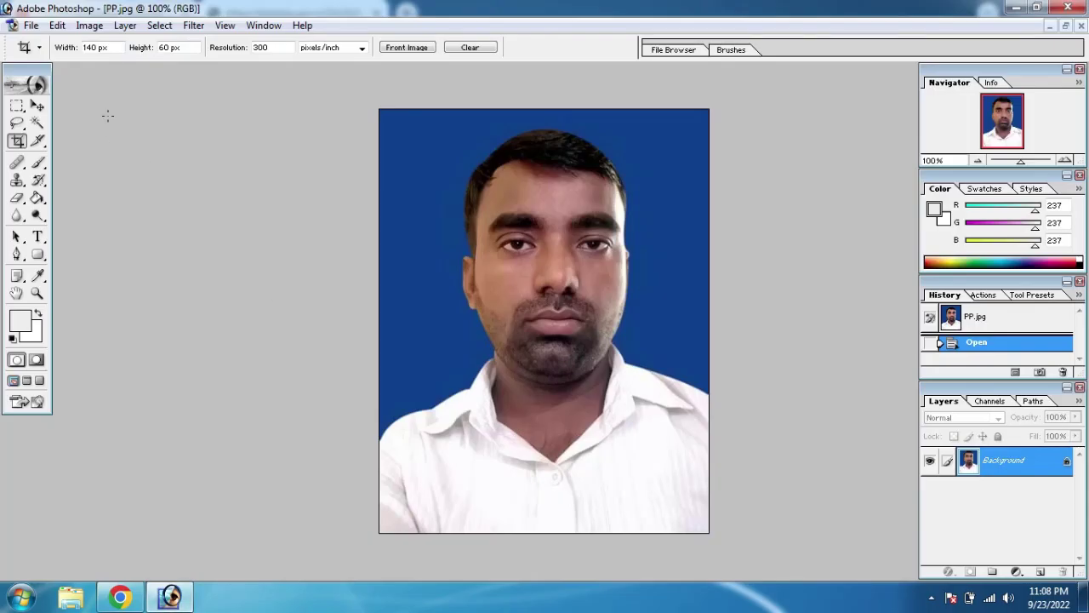
- Set the crop tool to 200 px width and 230 px height
double_click(92, 49)
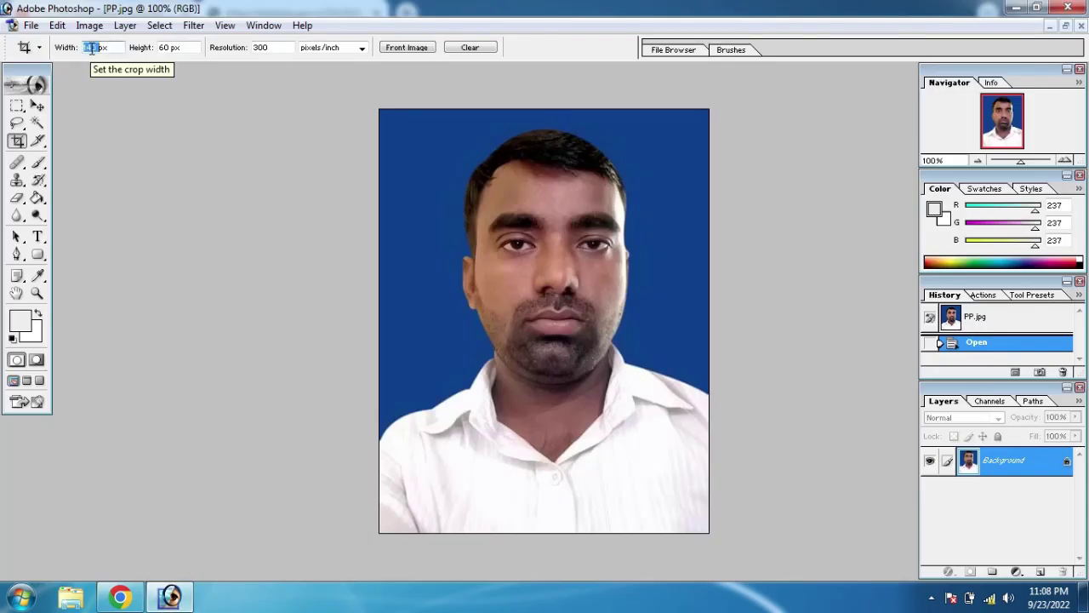
type("200PX")
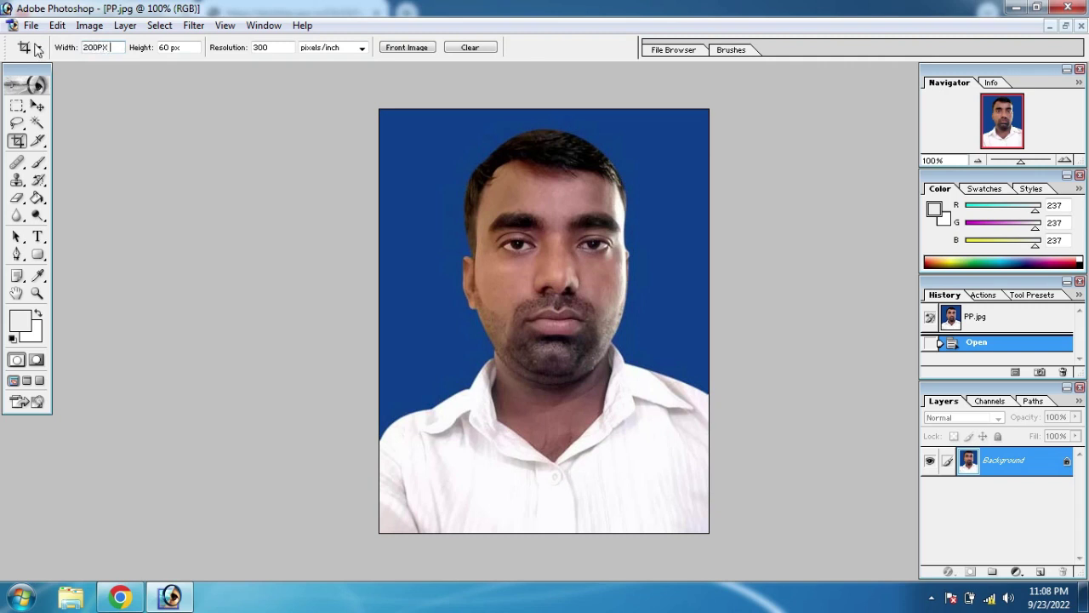
left_click(199, 49)
left_click(120, 597)
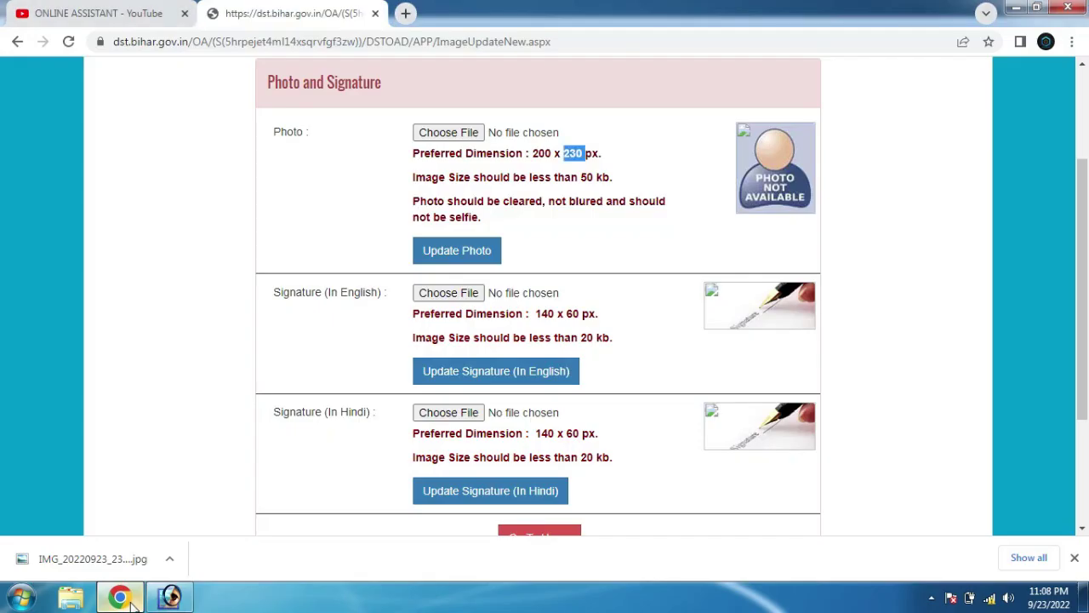
left_click(170, 597)
left_click_drag(195, 49, 108, 52)
type("230")
key("Return")
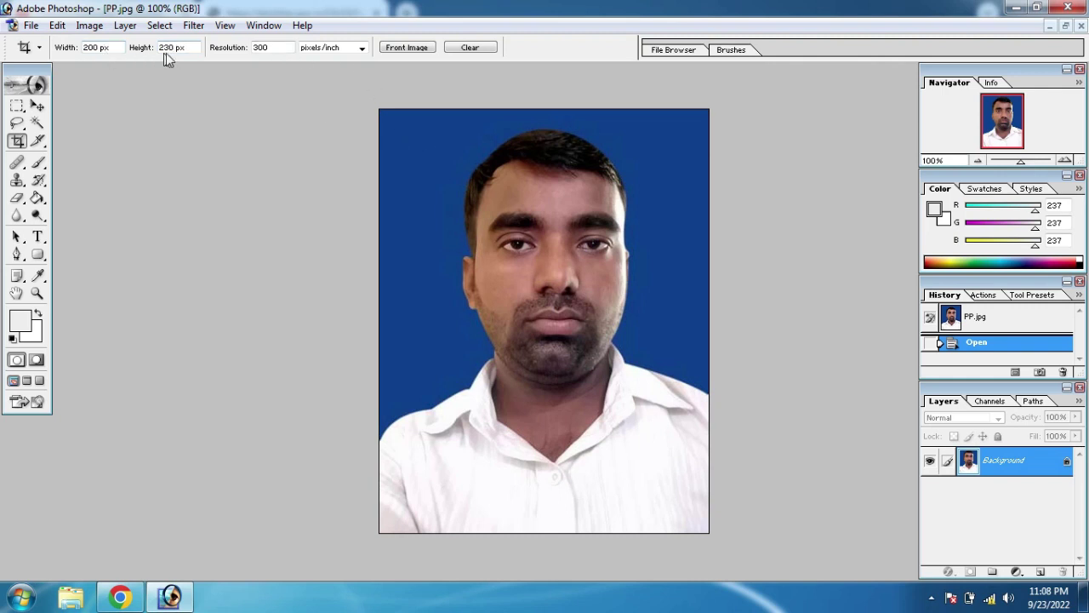
- Crop PP.jpg to 200 × 230 px, trimming off the bottom of the shirt
left_click_drag(381, 109, 766, 526)
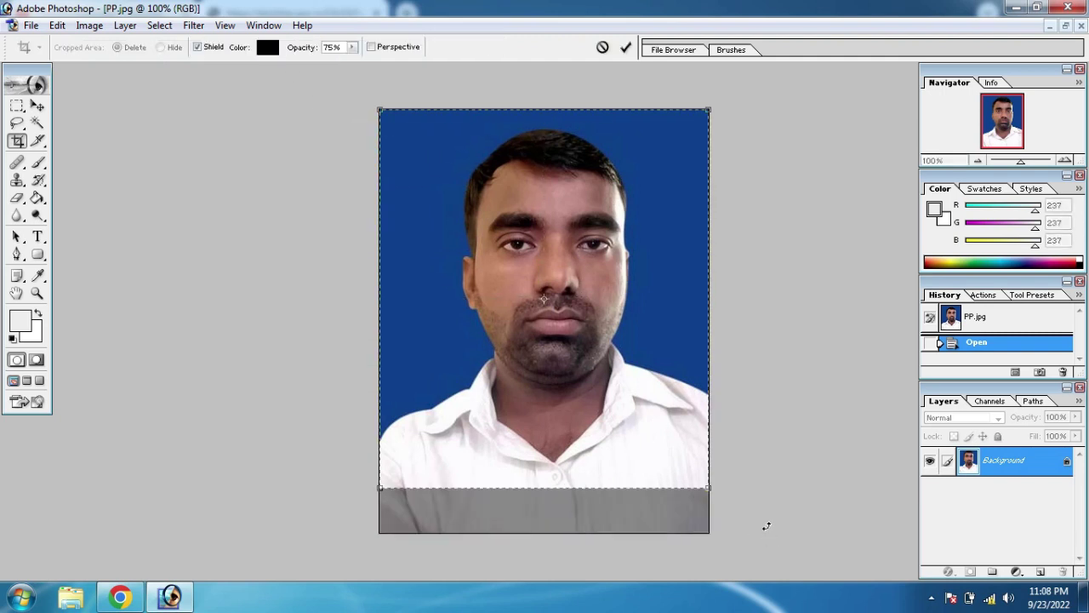
left_click_drag(697, 440, 697, 444)
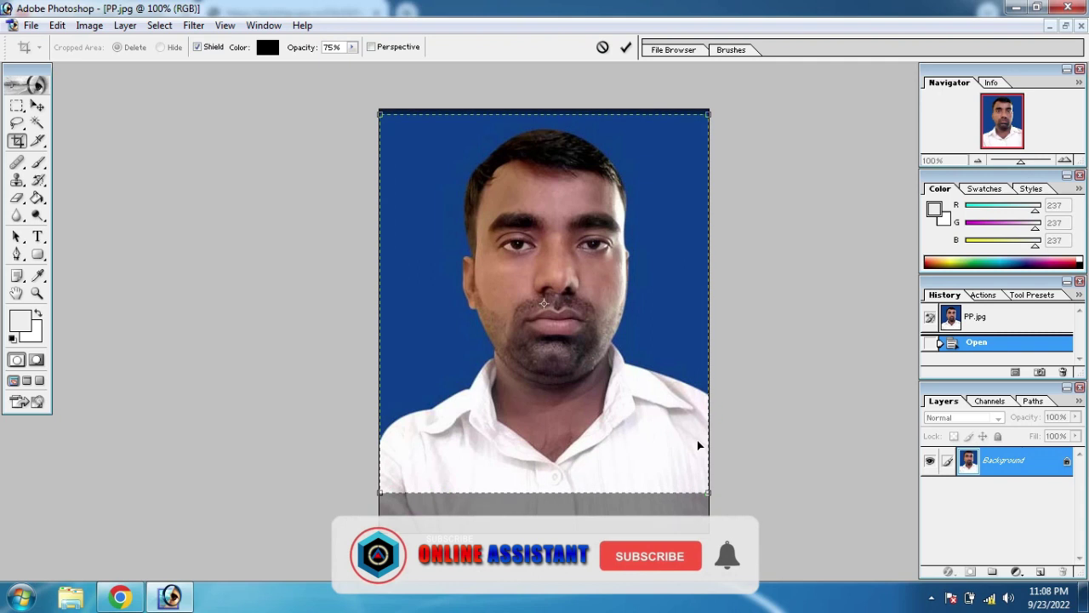
key("Return")
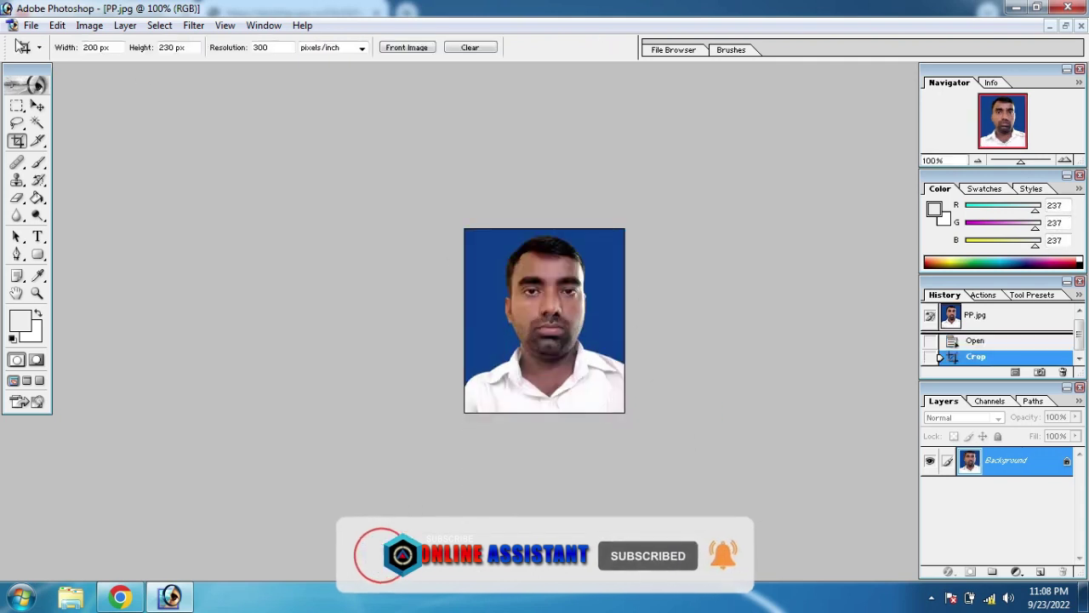
- Save the cropped photo as PP.jpg at JPEG quality 12 in a new OK folder
left_click(30, 25)
left_click(59, 174)
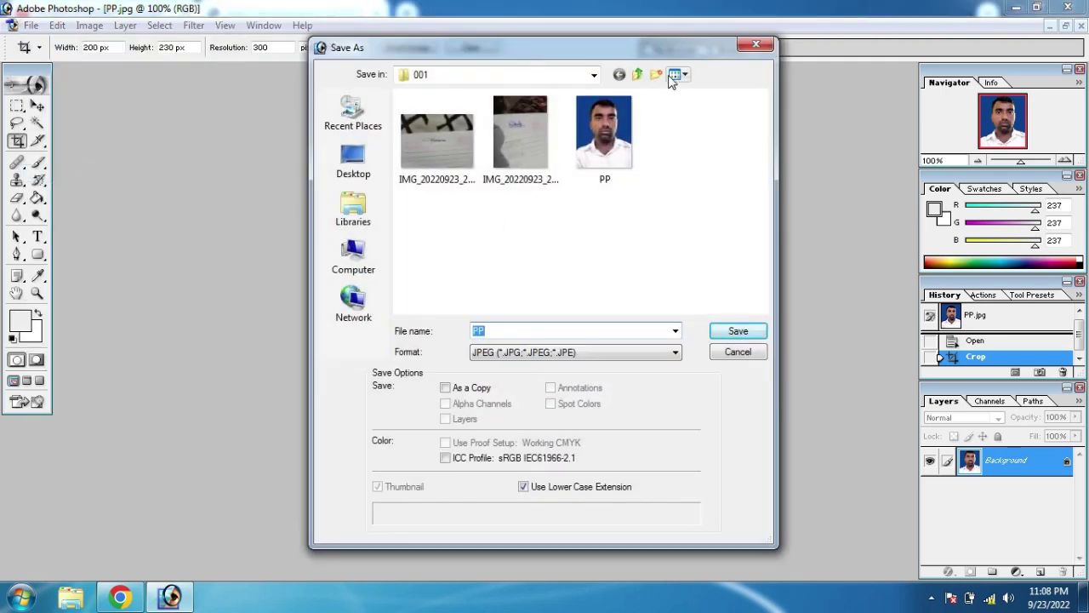
left_click(656, 75)
type("OK")
key("Return")
key("Return")
double_click(528, 333)
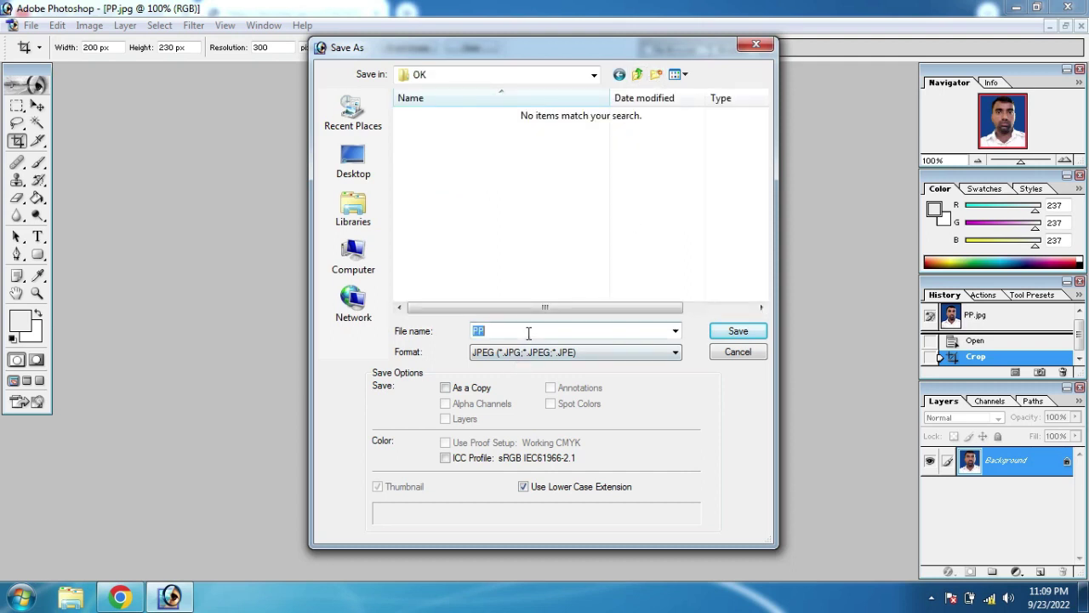
key("Return")
type("12")
left_click(658, 188)
key("s")
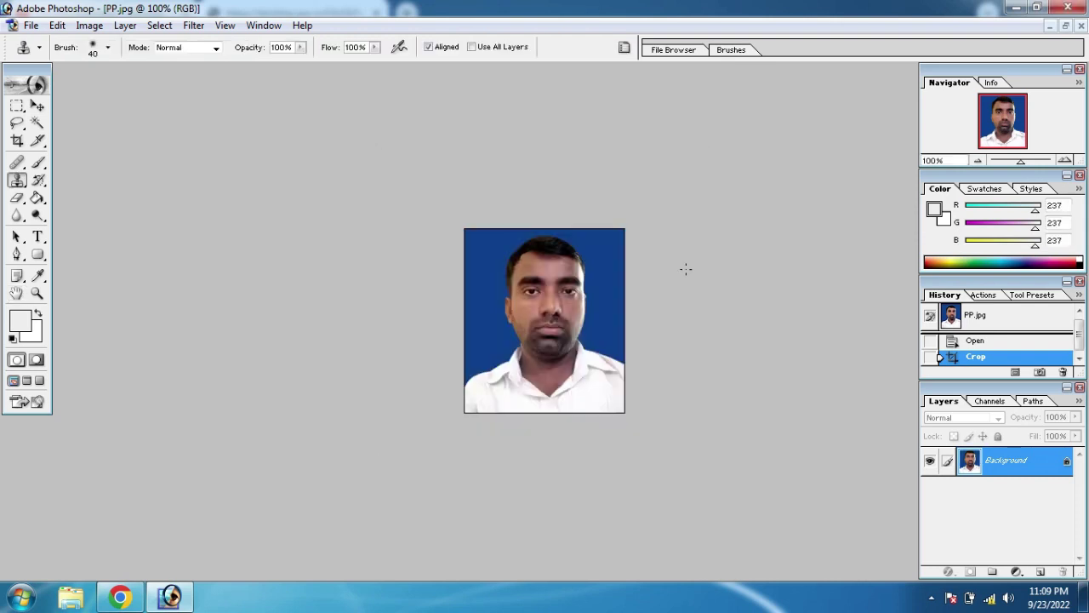
- Check that the saved PP.jpg file is about 40 KB in its Properties
key("ctrl+o")
left_click(473, 138)
right_click(470, 138)
left_click(542, 491)
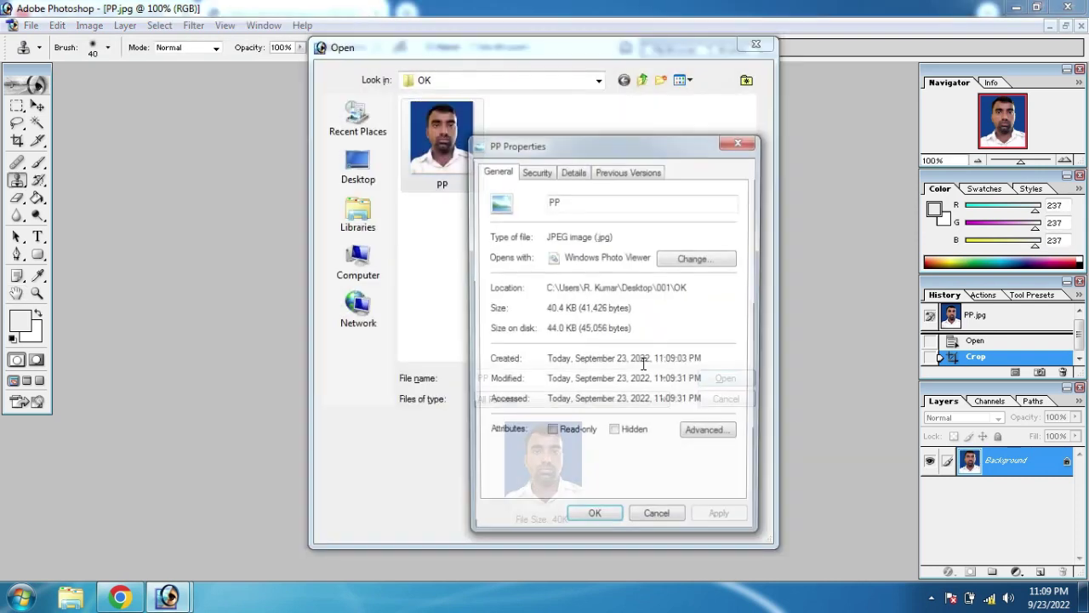
left_click_drag(551, 309, 599, 332)
left_click(658, 521)
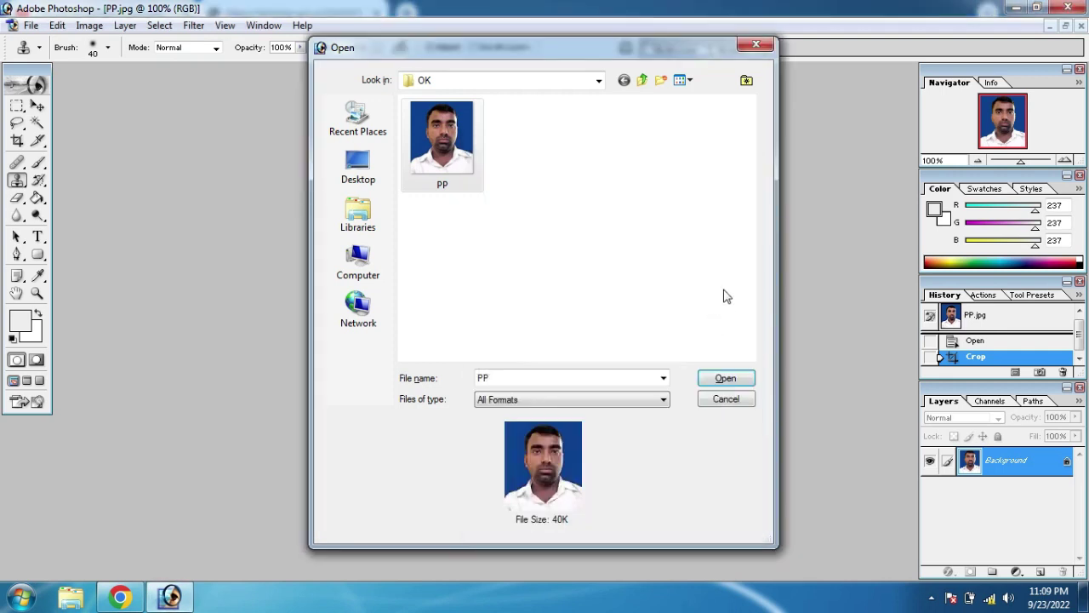
left_click(726, 399)
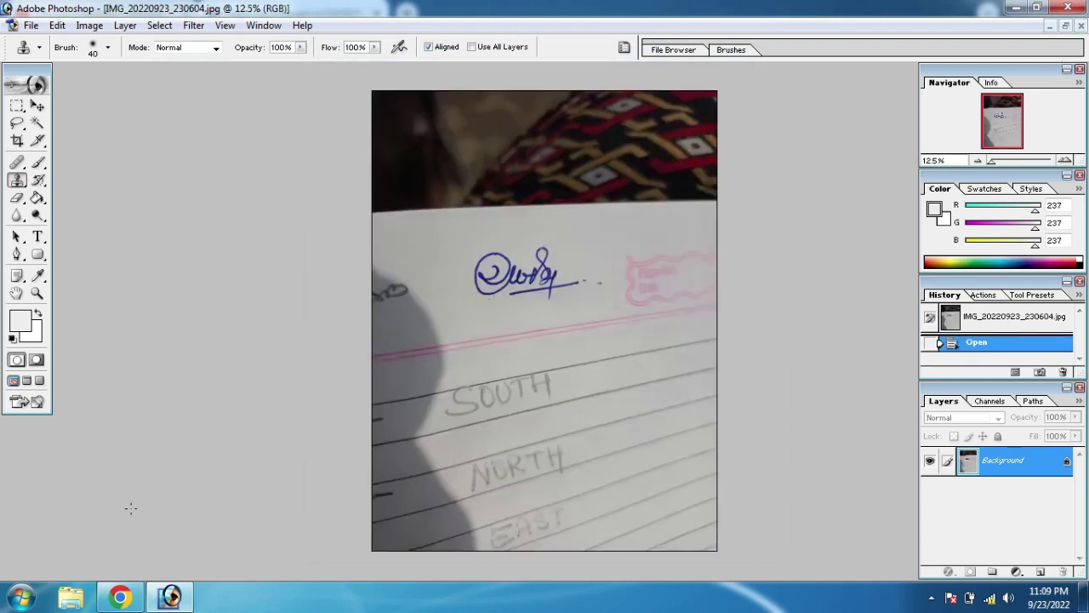
- Check the 140 × 60 signature requirement and set the crop size to 140 × 65 px
left_click(120, 596)
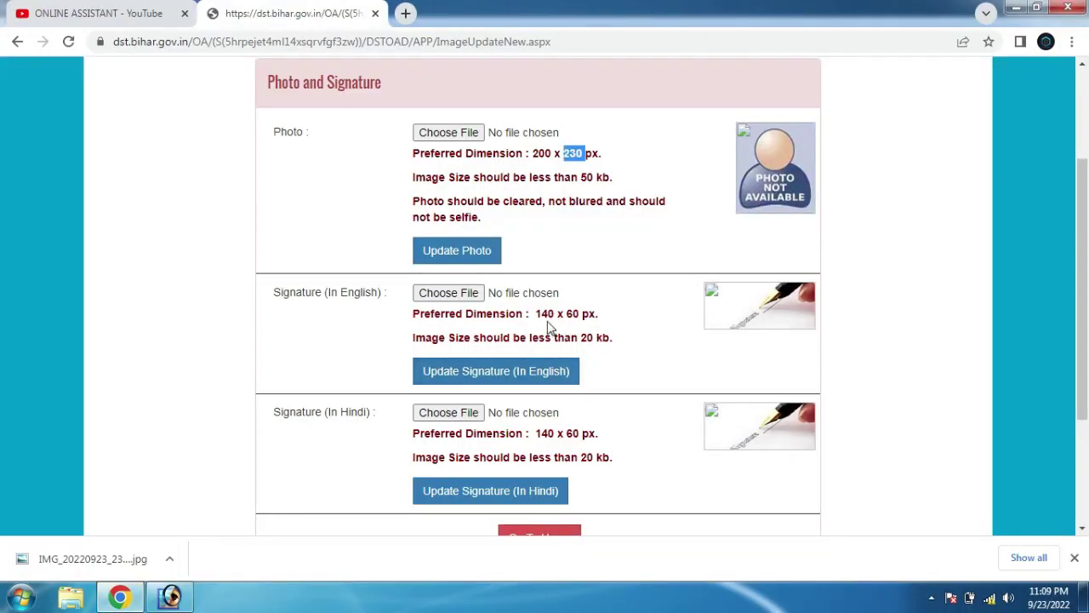
left_click(170, 597)
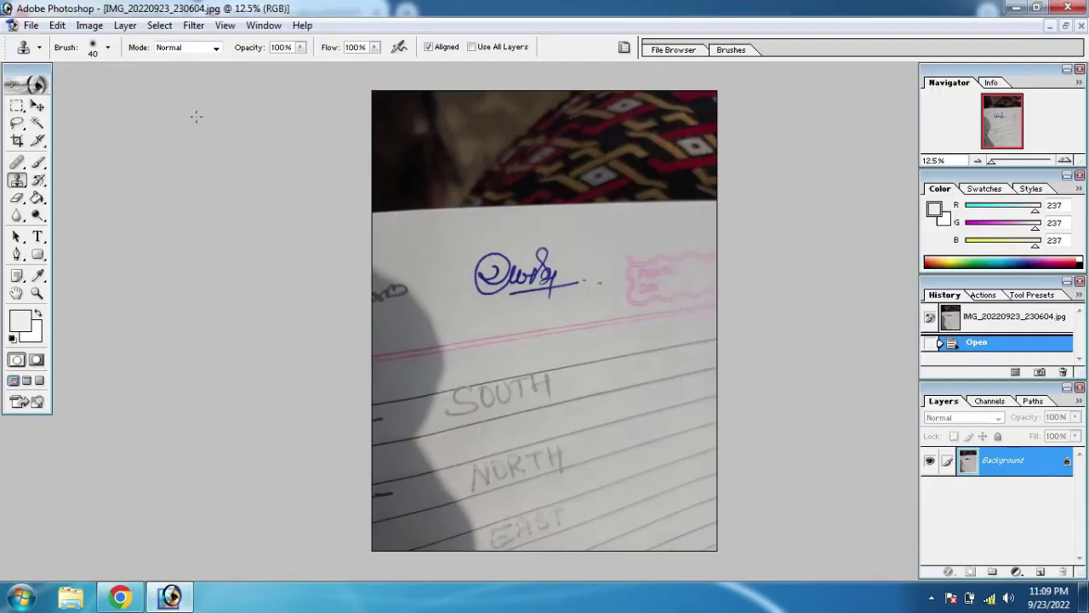
left_click(18, 159)
left_click(17, 140)
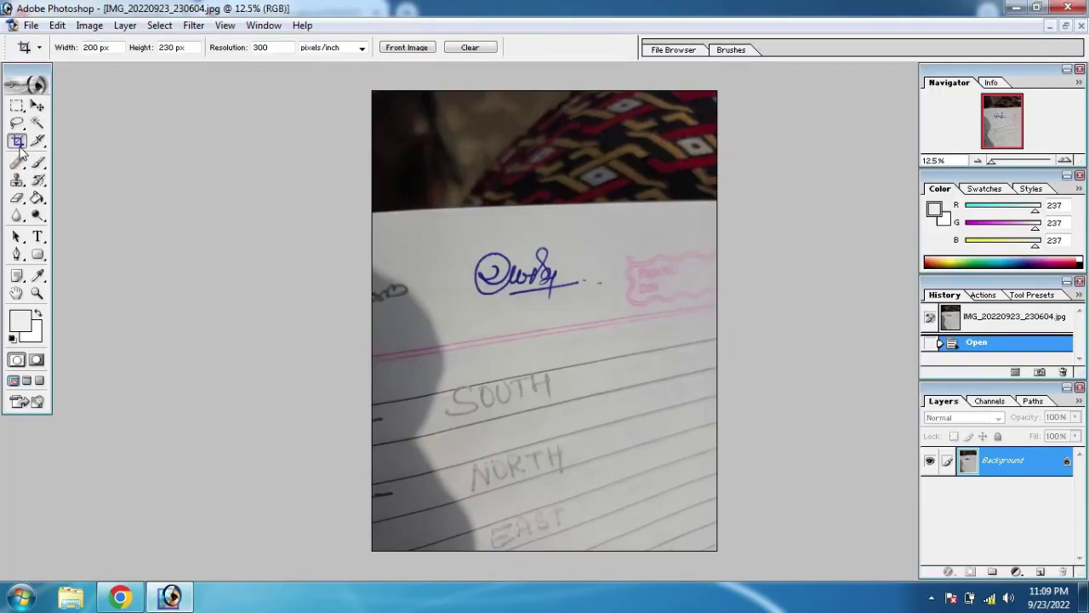
double_click(90, 49)
type("140")
key("Tab")
type("65")
- Crop the image around the handwritten signature and view it at actual size
left_click_drag(577, 335, 613, 359)
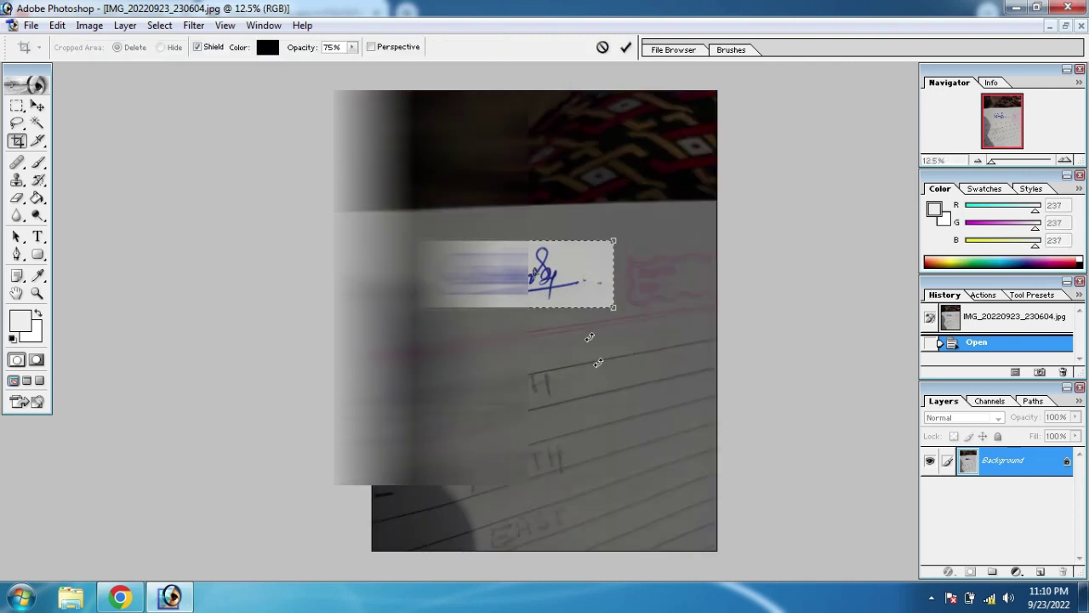
key("Return")
key("z")
key("ctrl+alt+0")
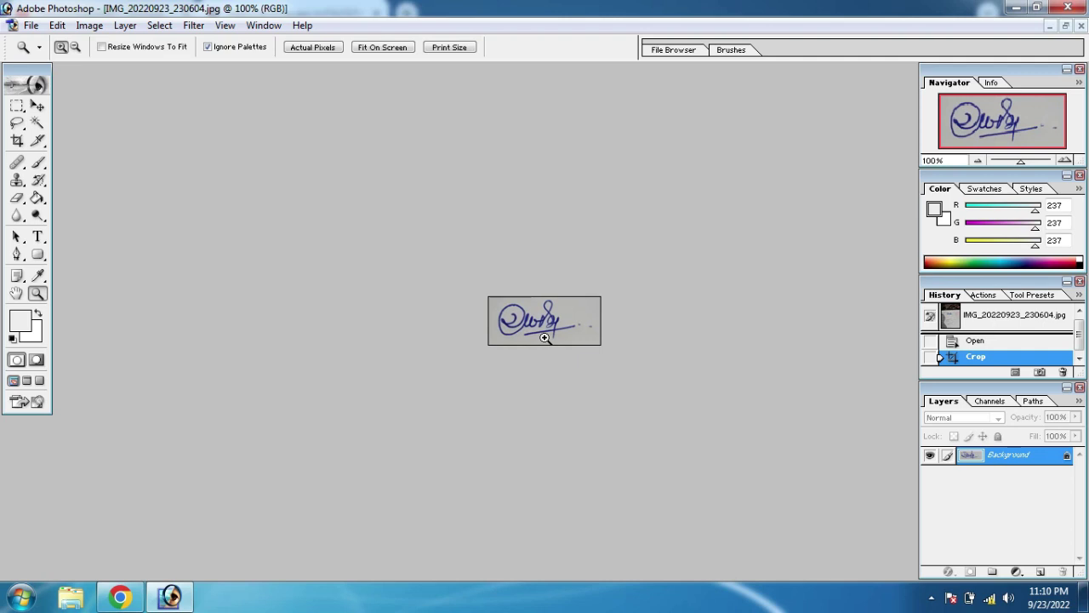
- Apply Auto Levels, Brightness/Contrast and Desaturate so the signature is black on white
key("ctrl+shift+l")
key("alt+i")
key("a")
key("c")
left_click(633, 279)
key("z")
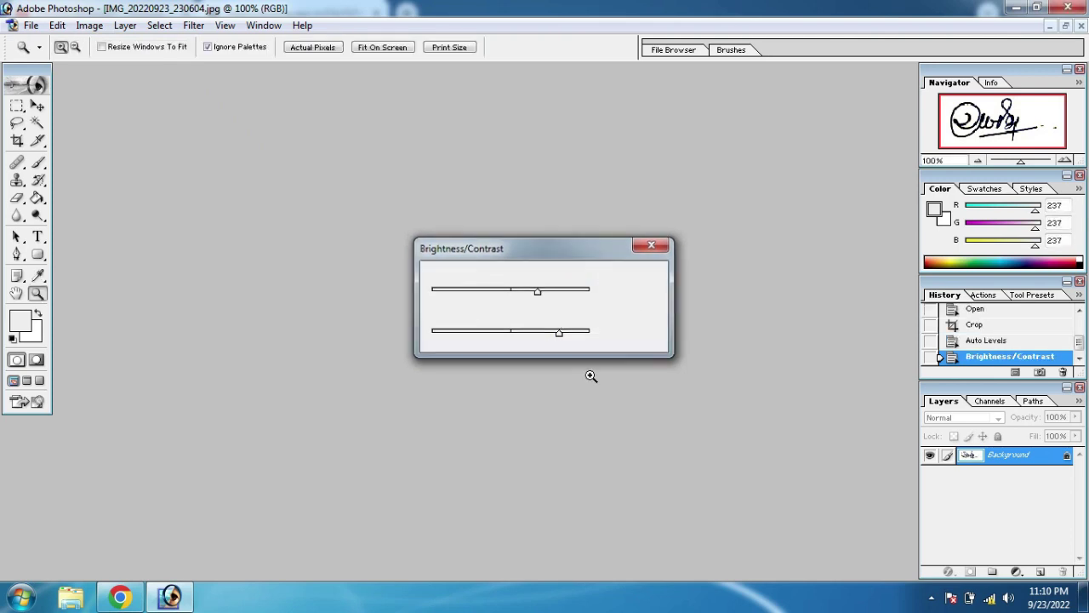
right_click(561, 315)
left_click(579, 345)
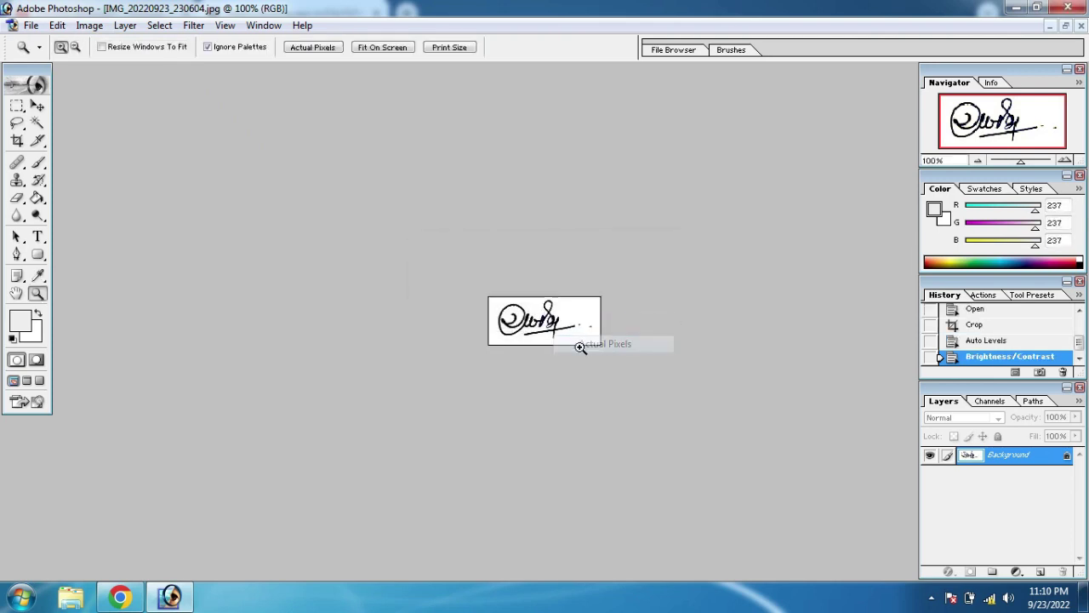
key("ctrl+shift+u")
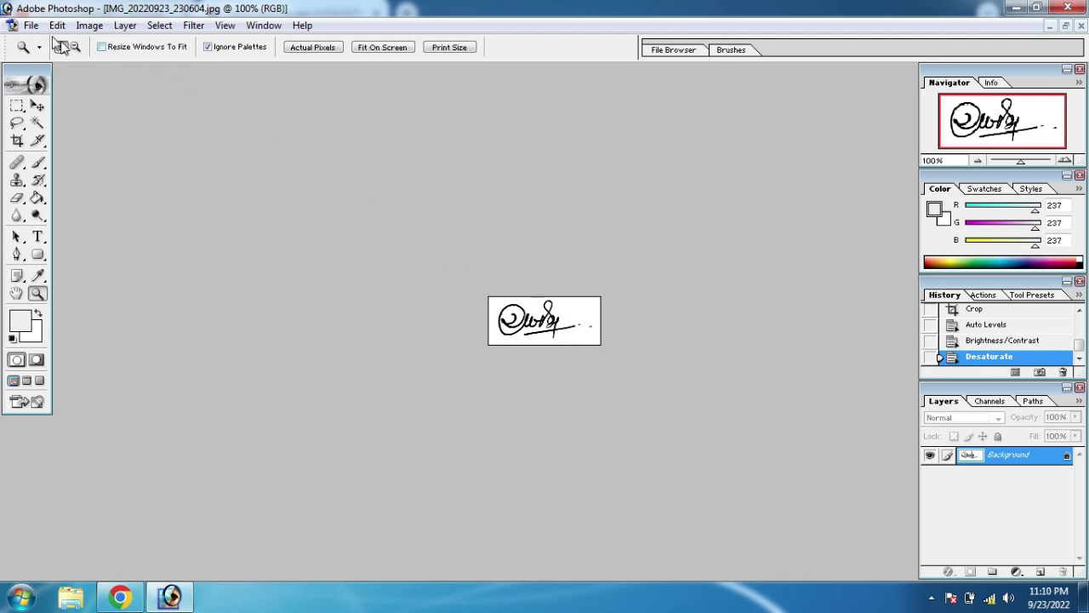
- Save the signature as hs.jpg in the OK folder
left_click(31, 26)
mouse_move(113, 122)
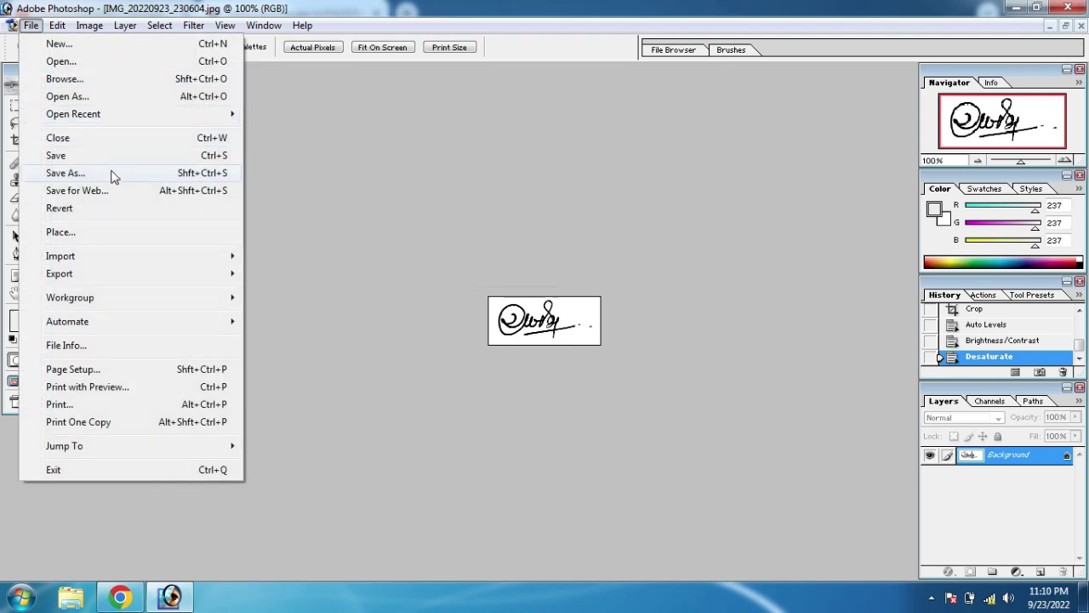
left_click(110, 173)
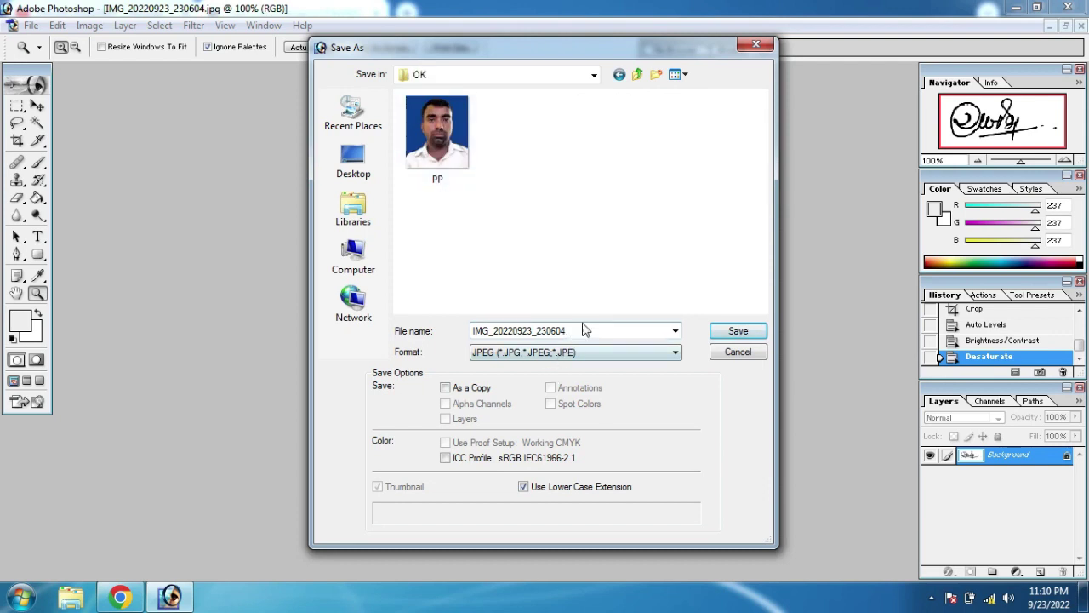
double_click(585, 330)
type("hs")
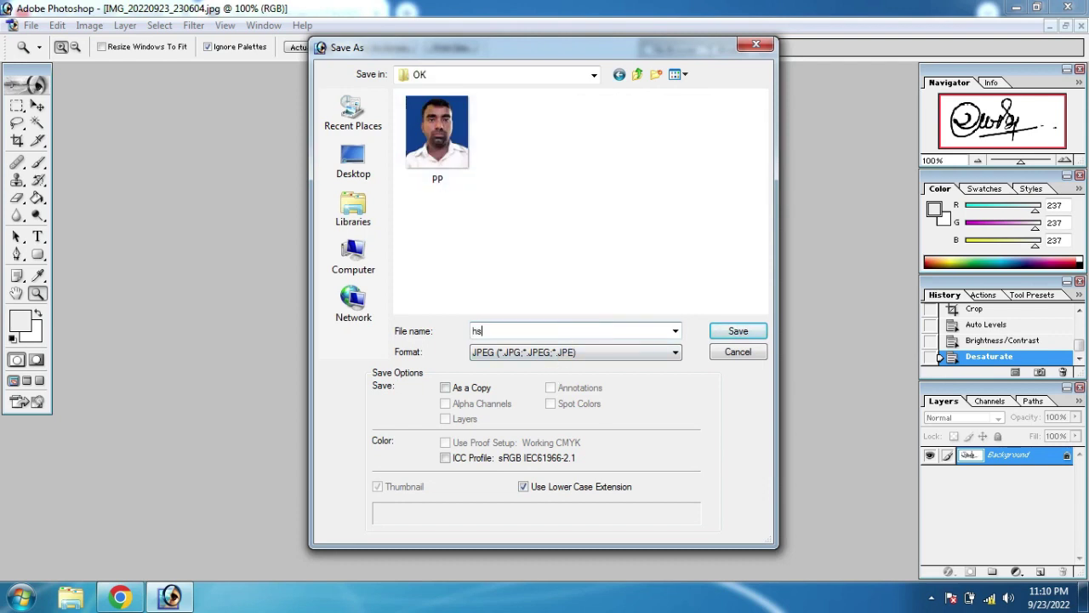
key("Return")
key("Return")
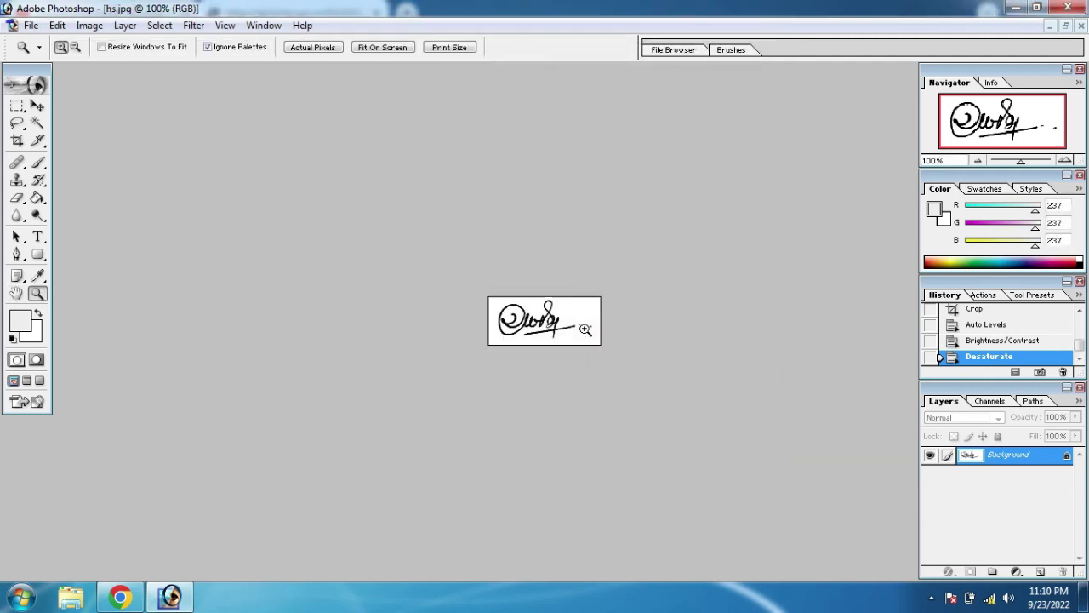
- Close hs.jpg and crop the second signature to a 140 × 60 strip, viewed at 100%
left_click(1080, 26)
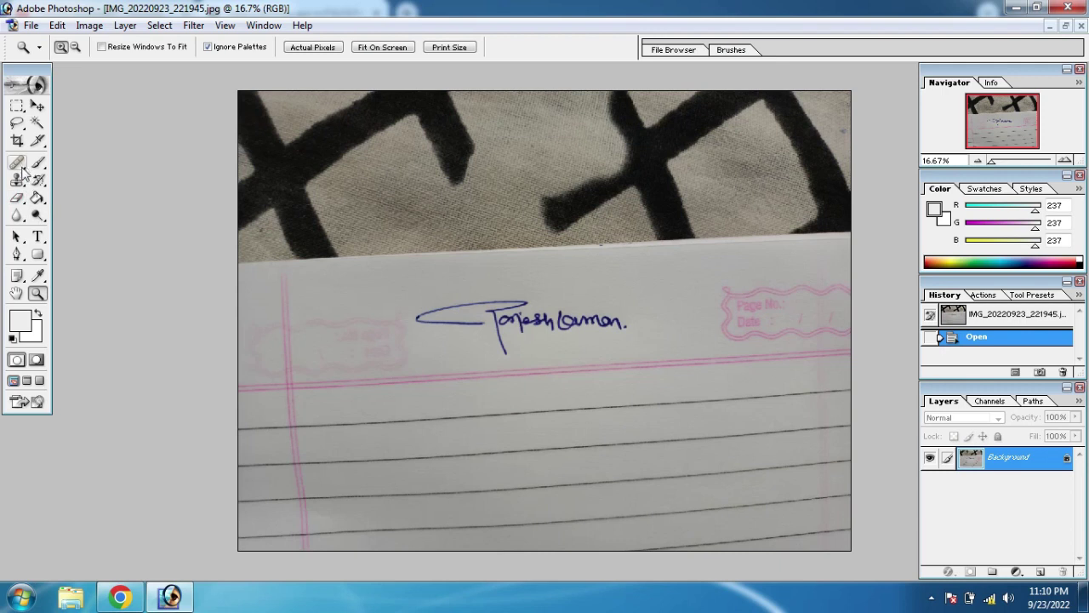
left_click(17, 140)
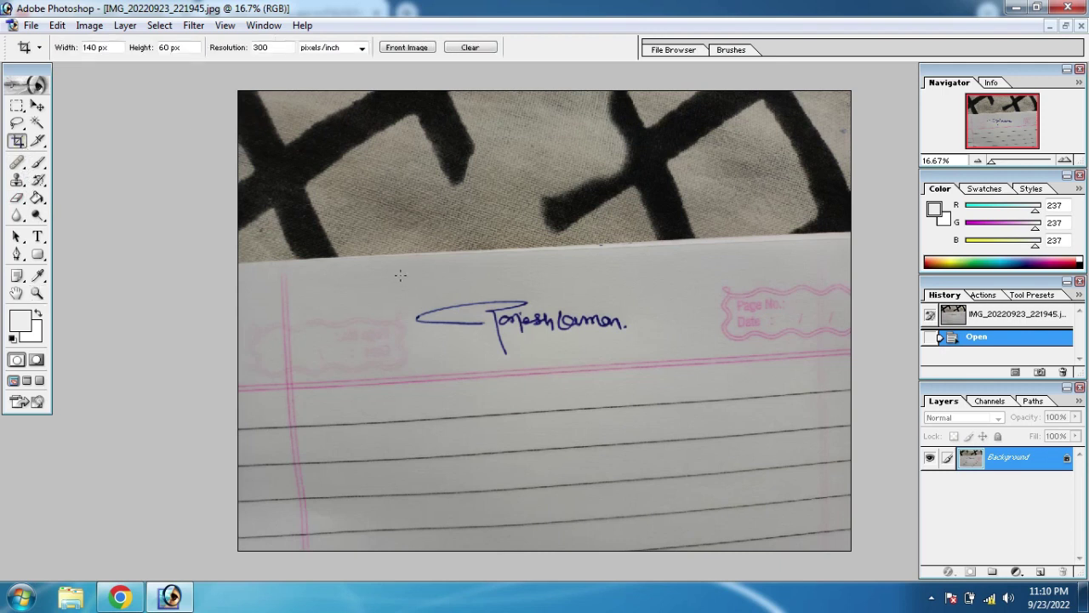
left_click_drag(610, 394, 608, 354)
key("Return")
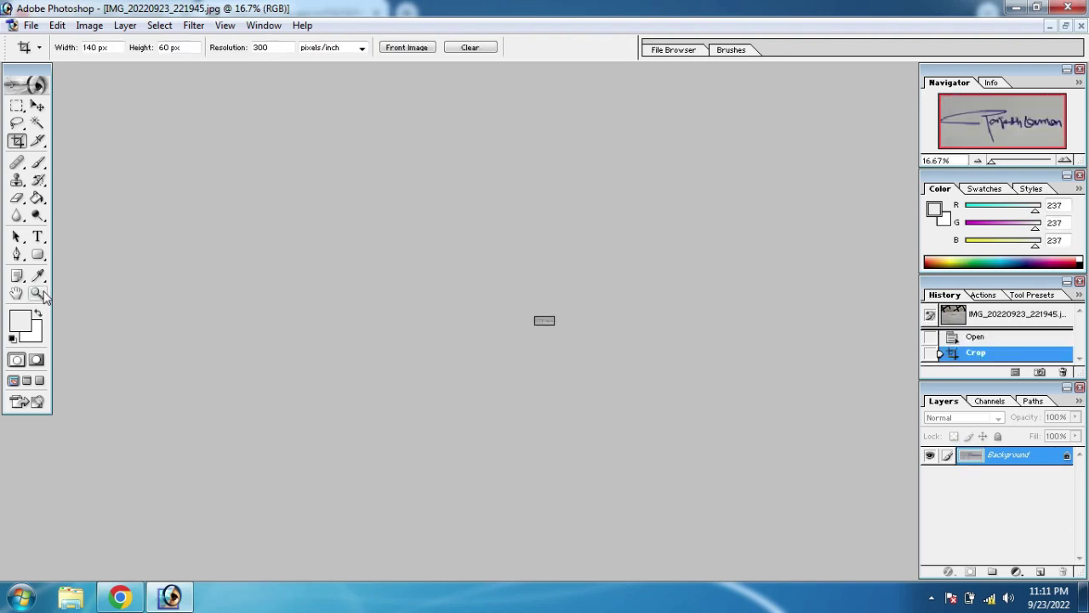
left_click(38, 292)
right_click(543, 321)
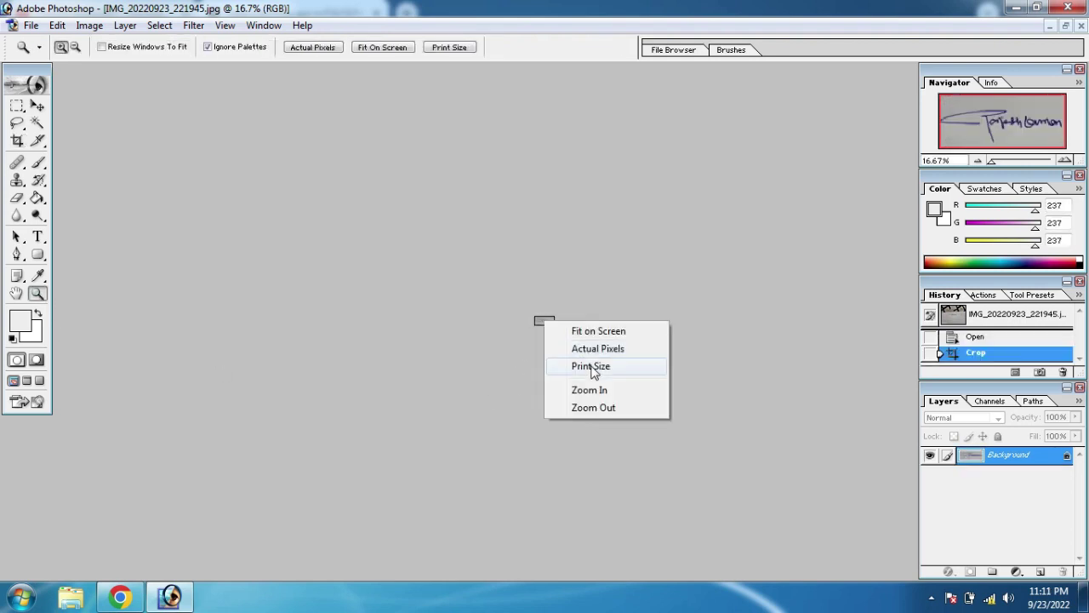
left_click(591, 367)
right_click(550, 322)
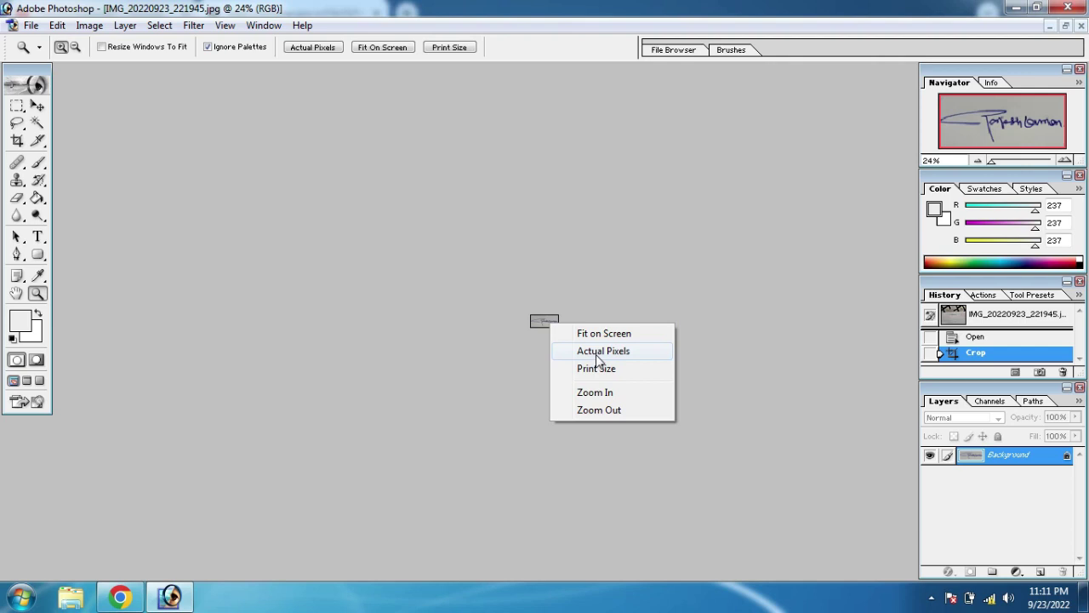
left_click(606, 352)
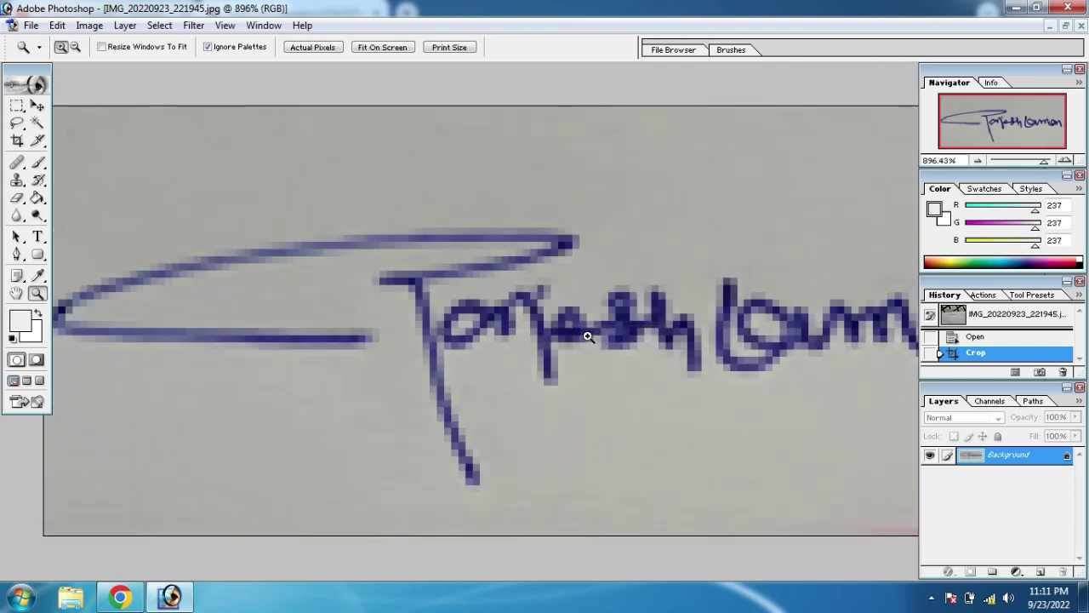
right_click(570, 316)
left_click(609, 350)
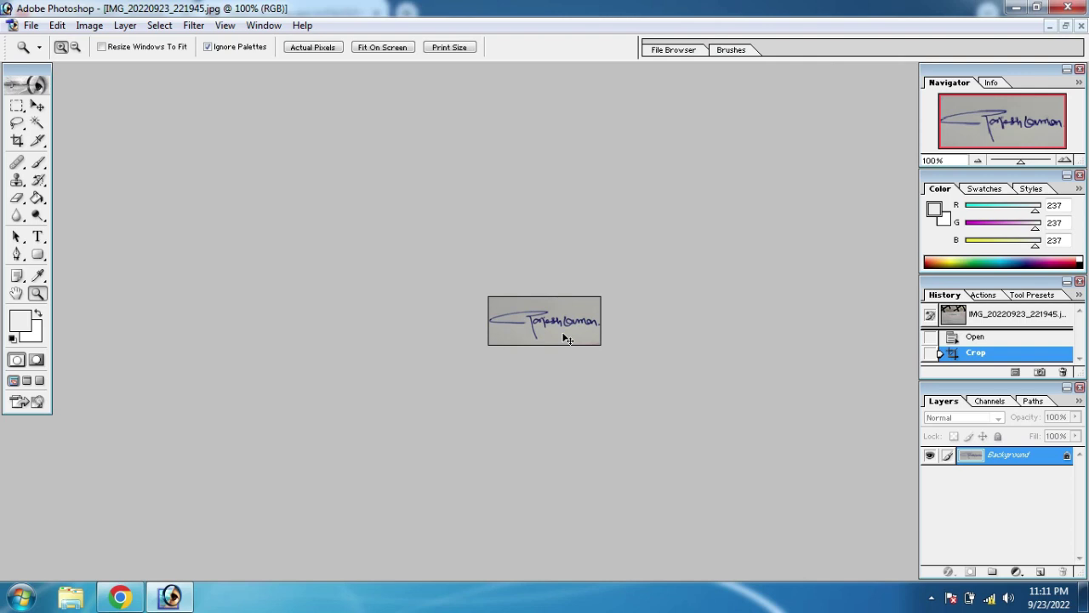
- Auto-level and desaturate the signature, save it as ES.jpg in the OK folder, and exit Photoshop
key("ctrl+shift+l")
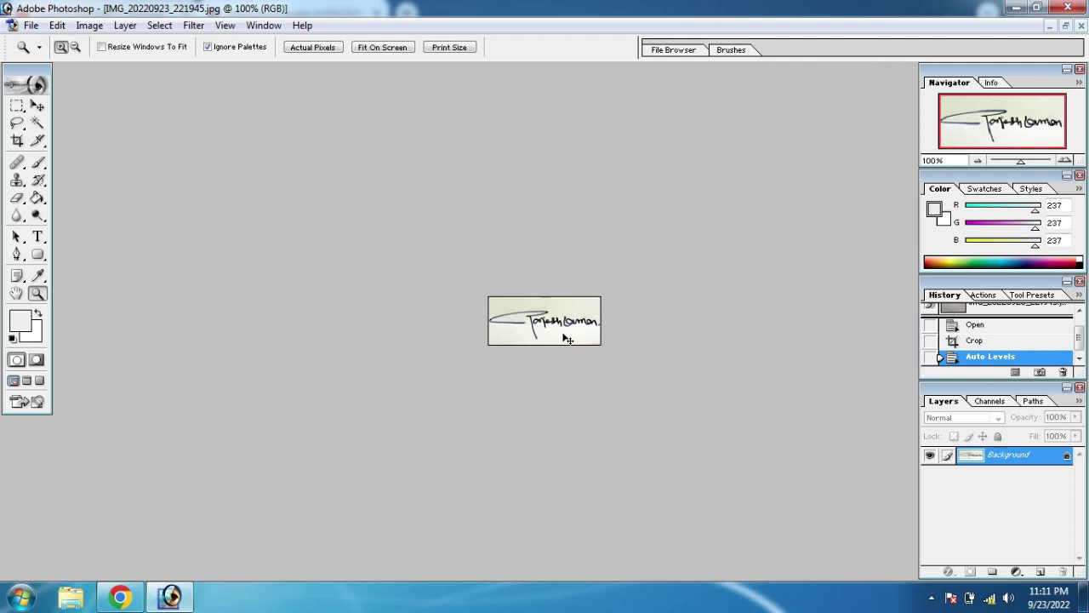
key("ctrl+shift+u")
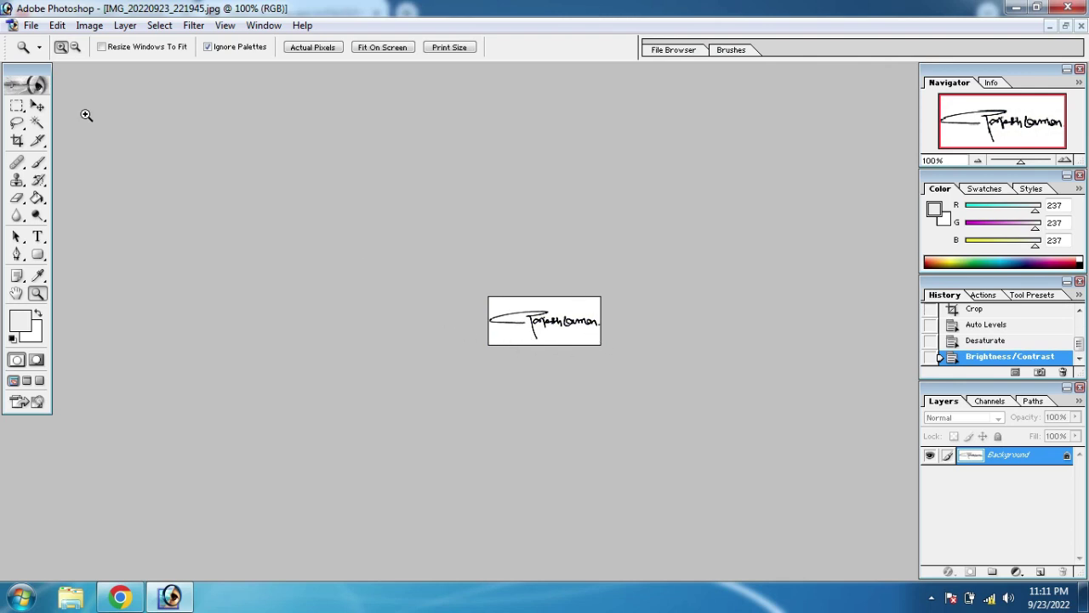
left_click(31, 25)
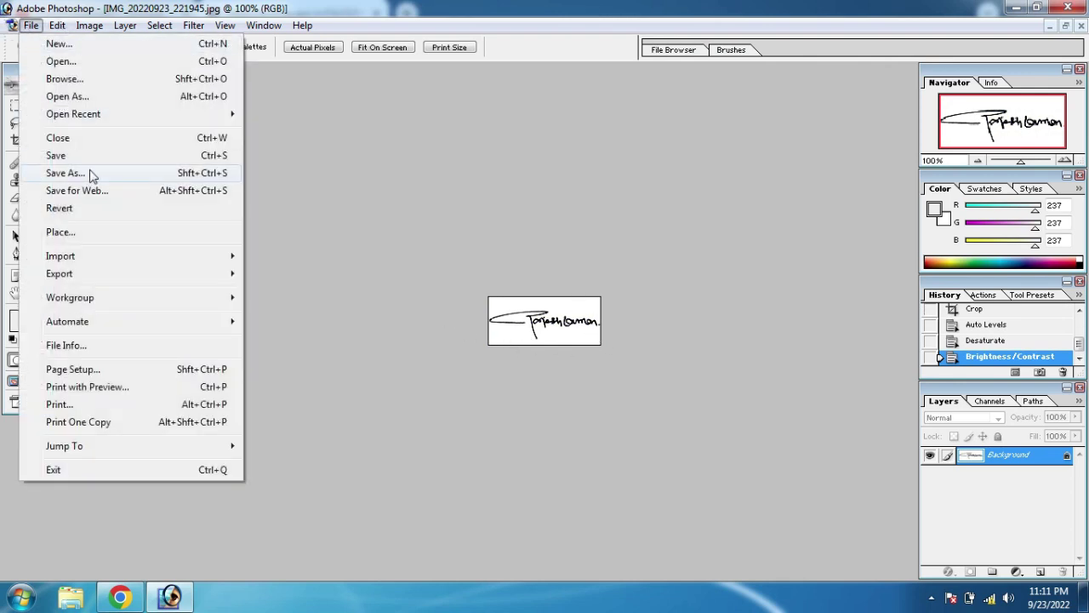
left_click(92, 174)
double_click(436, 134)
double_click(604, 335)
type("ES")
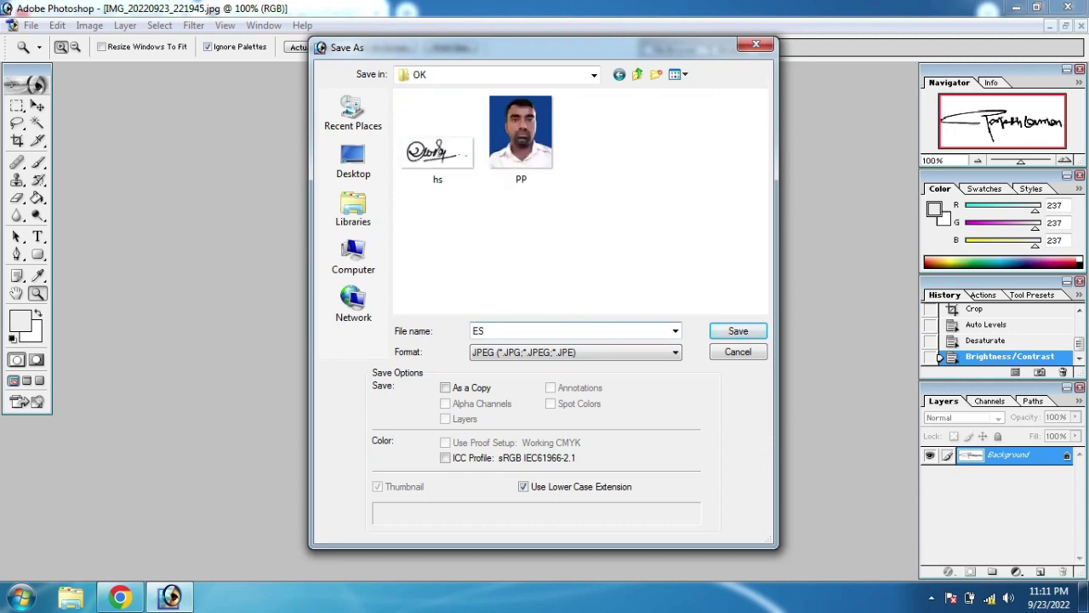
key("Return")
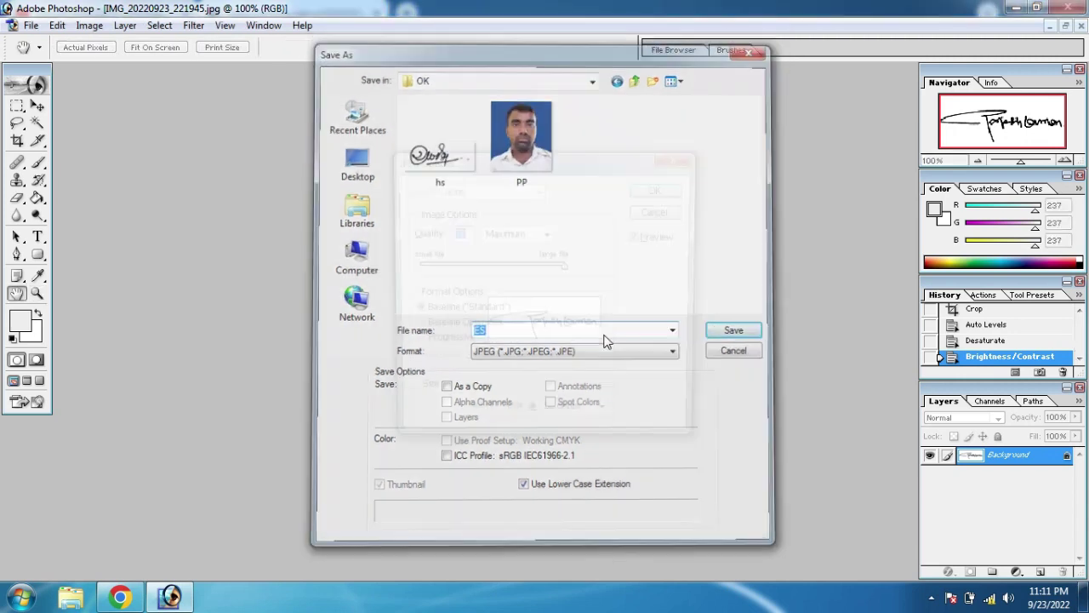
key("Return")
left_click(1064, 8)
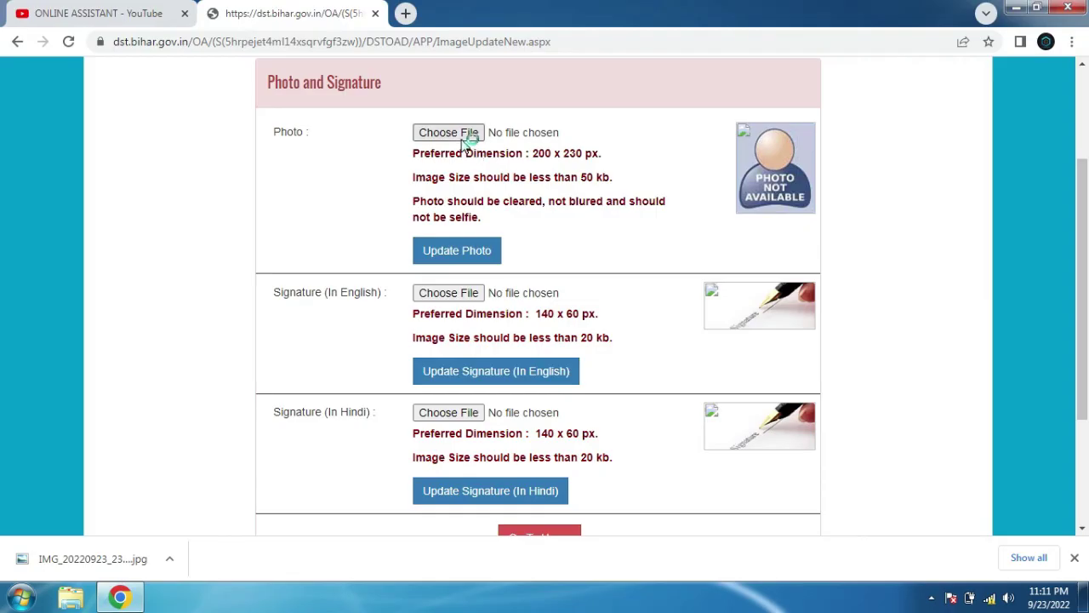
- Upload PP.jpg from Desktop > 001 > OK as the applicant photo
left_click(448, 134)
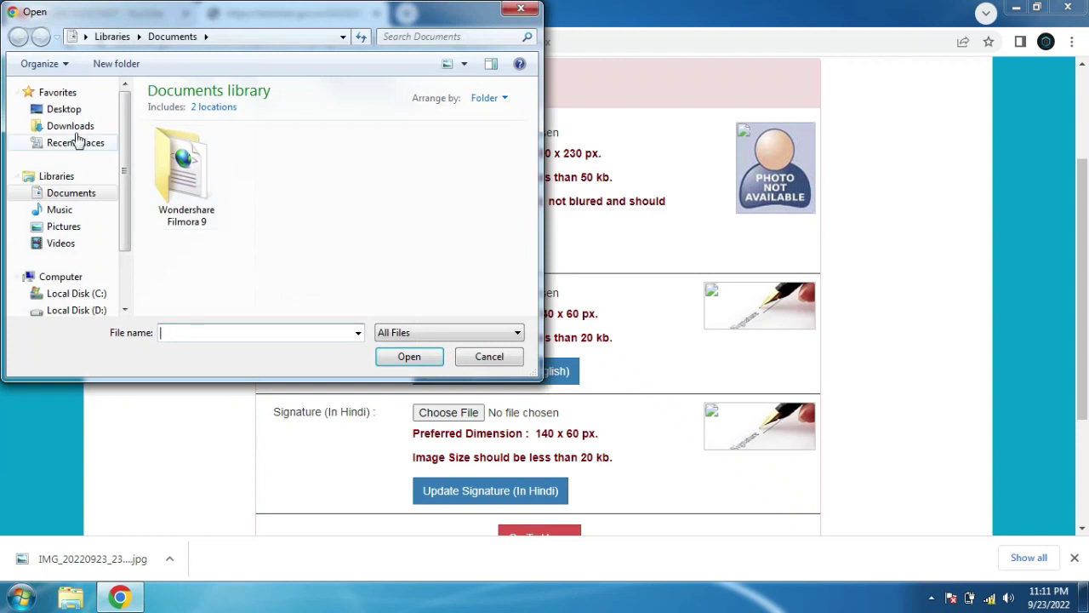
left_click(74, 109)
scroll(256, 234, "down", 3)
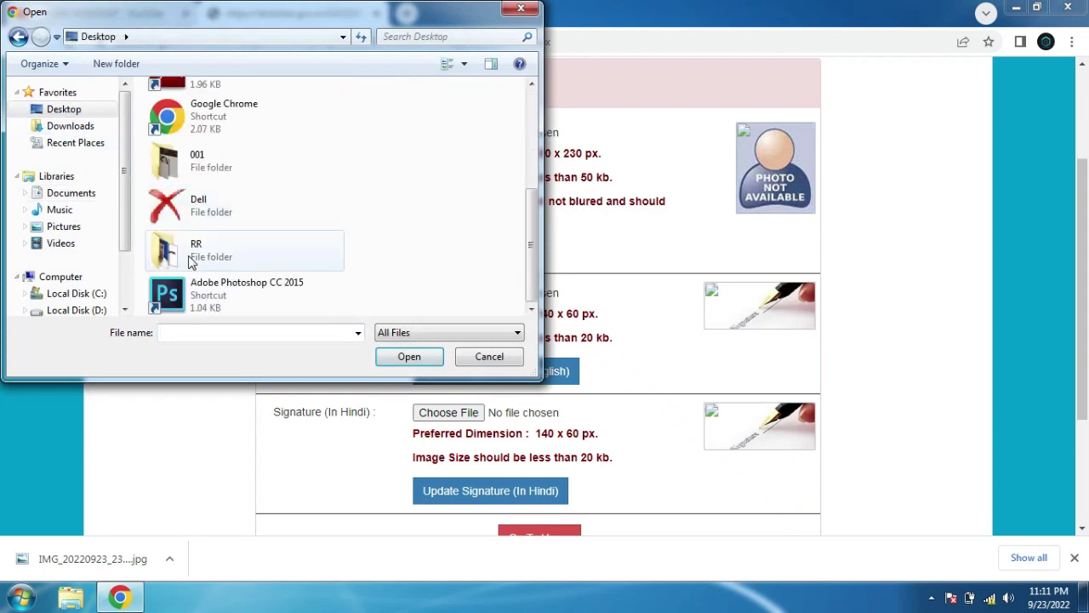
double_click(208, 160)
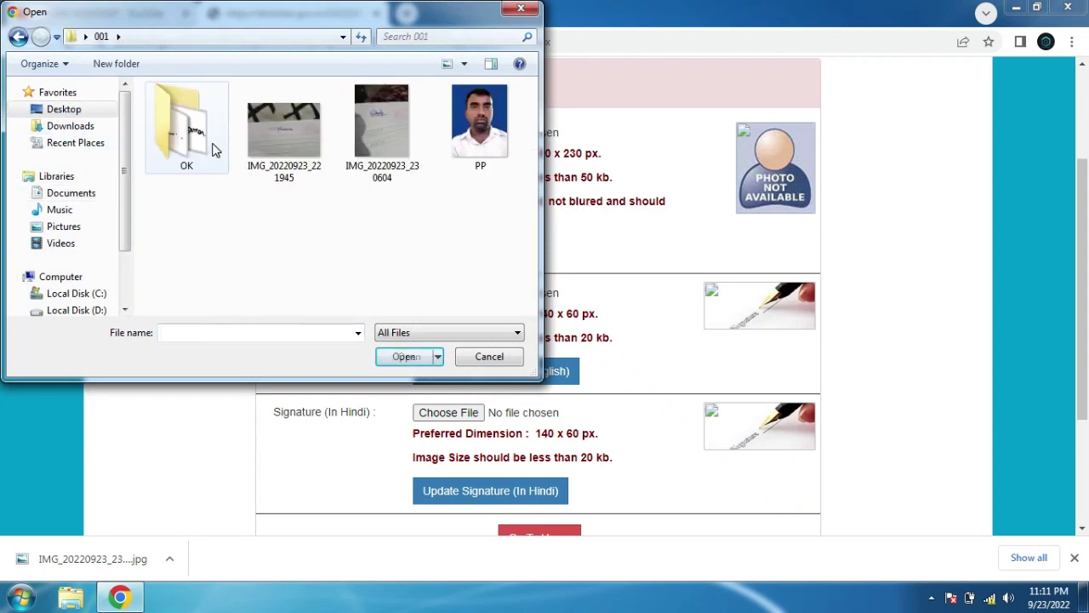
double_click(213, 149)
double_click(363, 147)
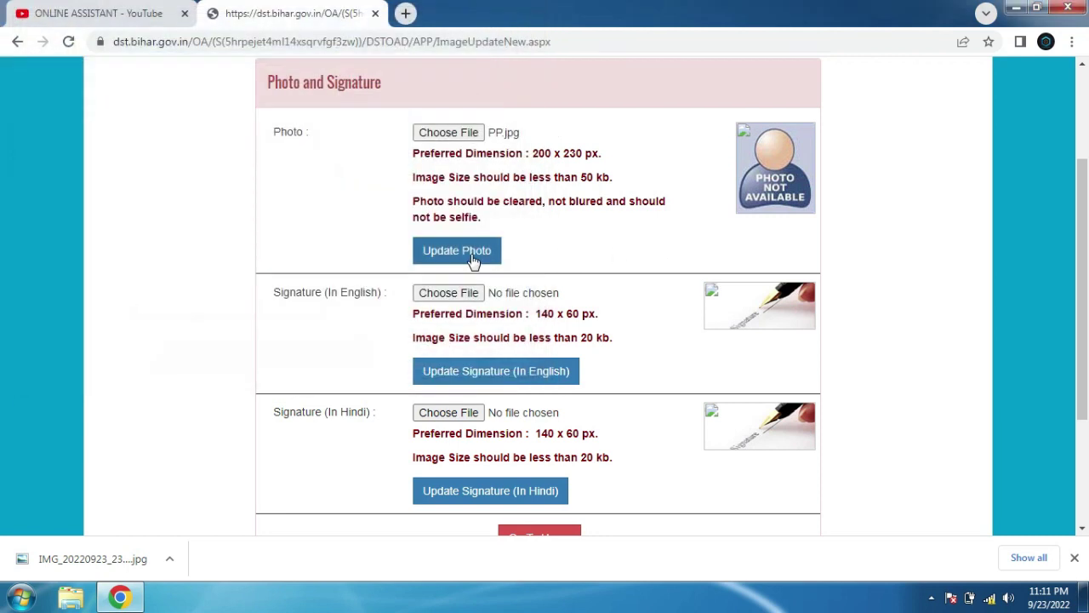
left_click(474, 261)
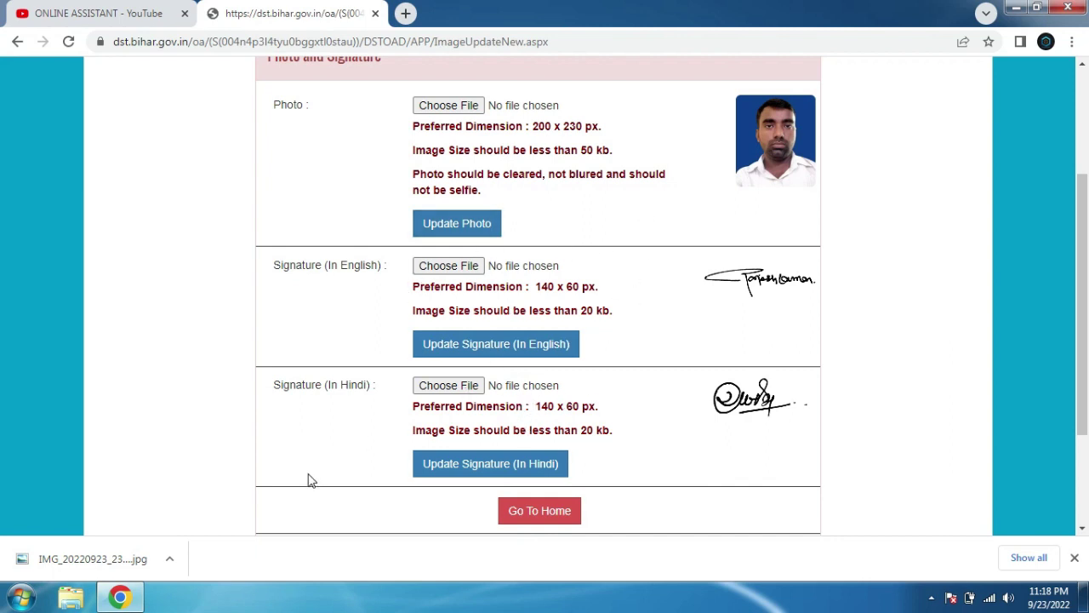
- Open Certificate Details from the home page and set the Category Certificate issuing authority to CO/RO
left_click(557, 515)
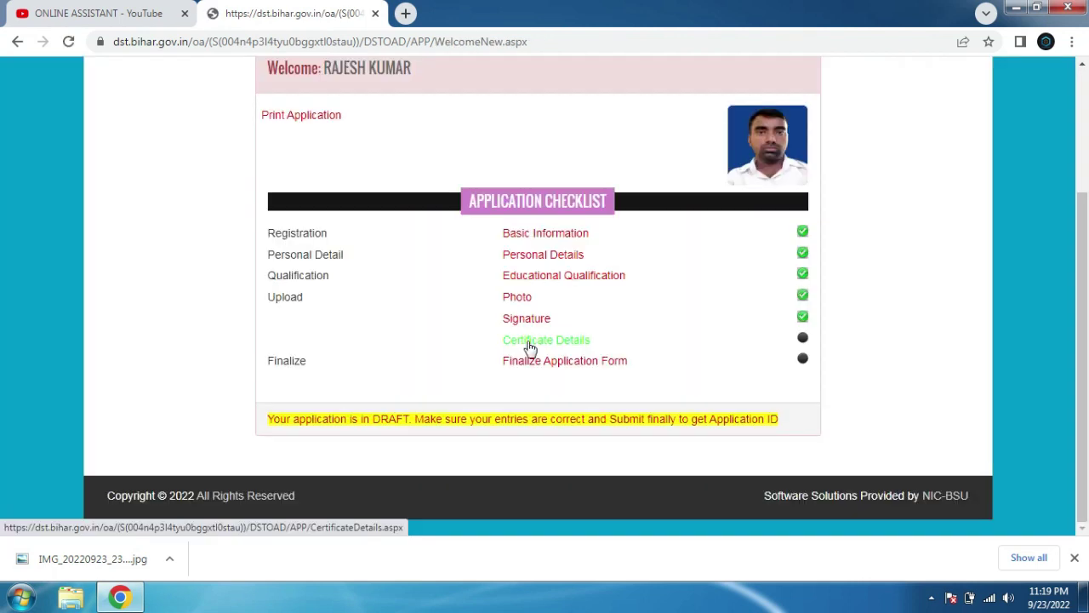
left_click(529, 345)
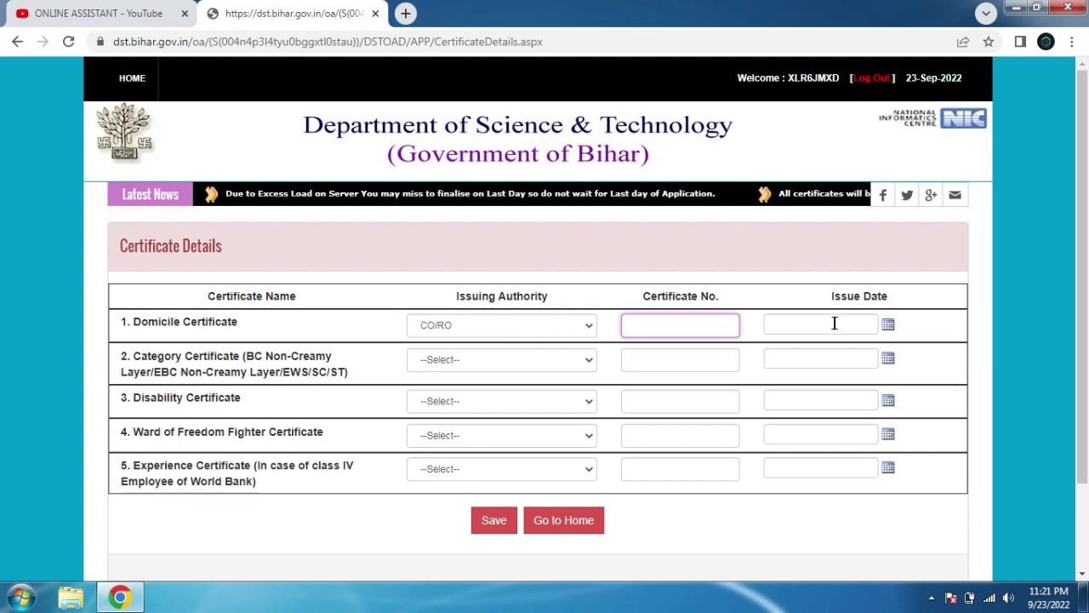
left_click_drag(138, 357, 299, 372)
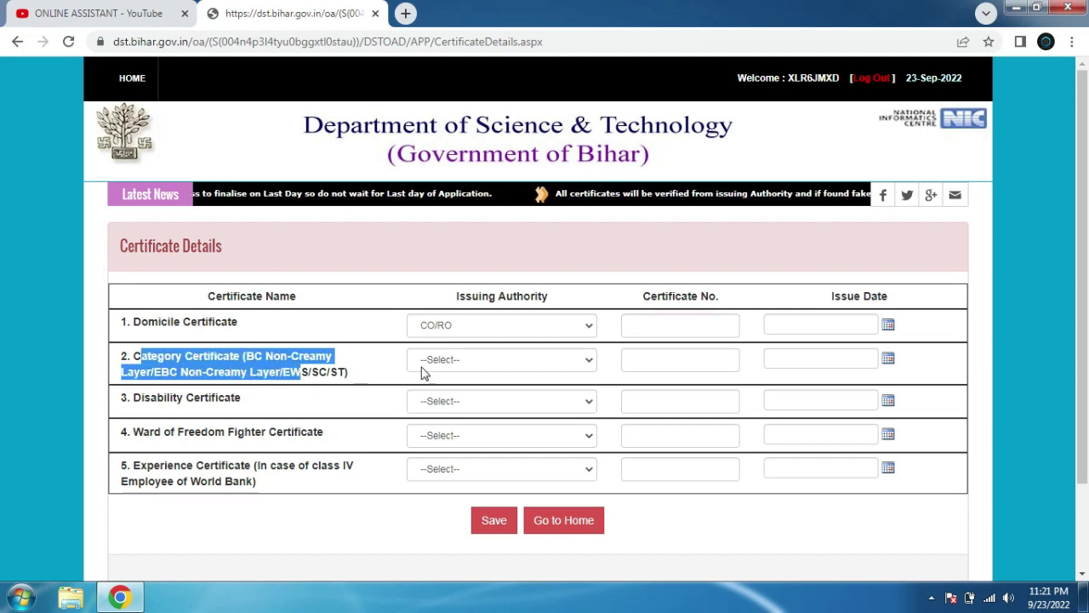
left_click(684, 367)
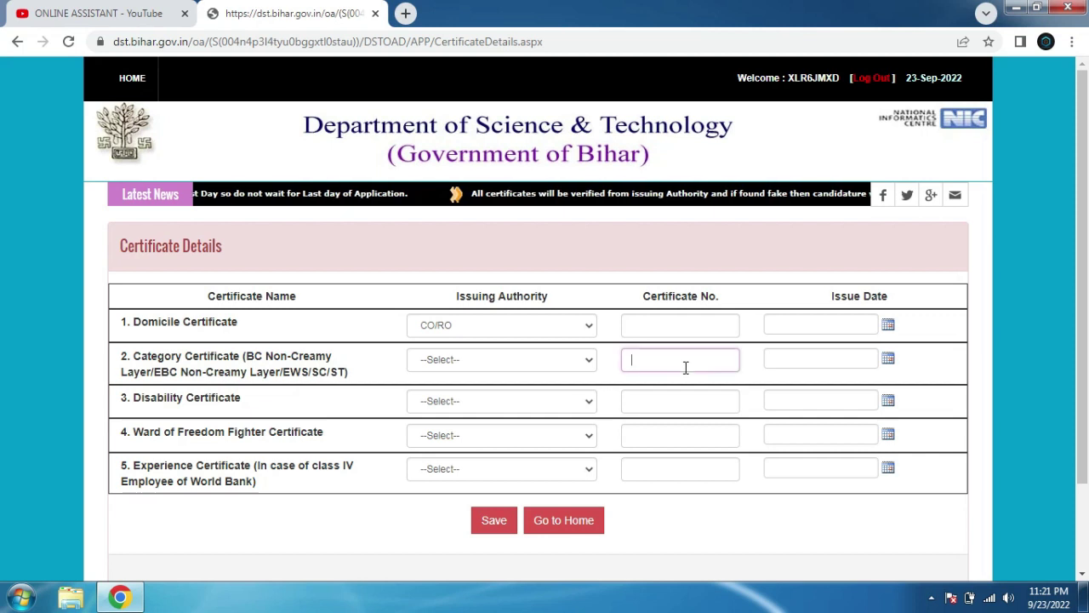
left_click(814, 367)
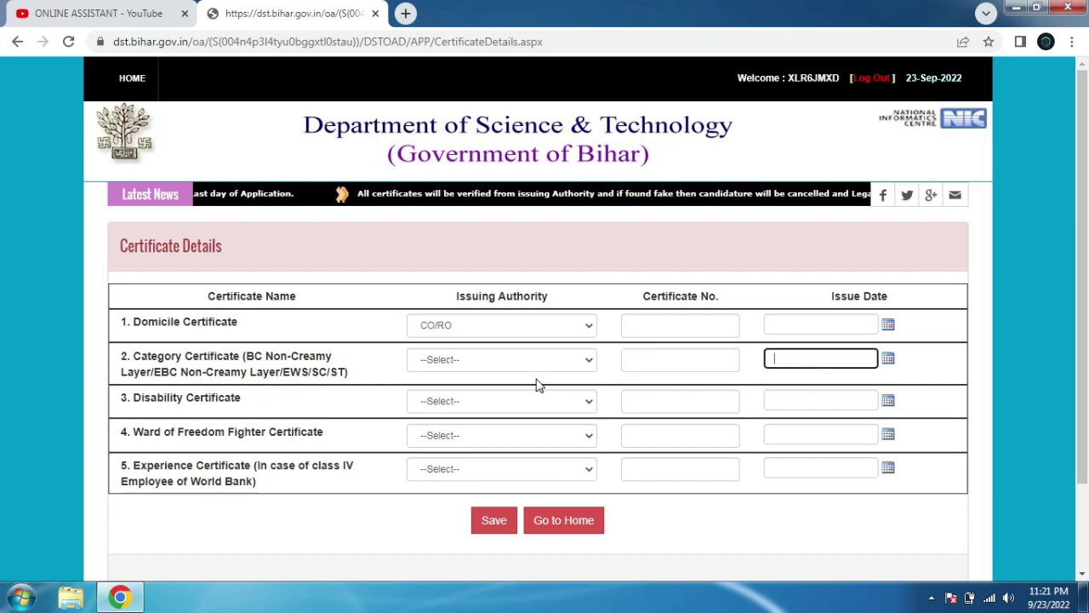
left_click(495, 366)
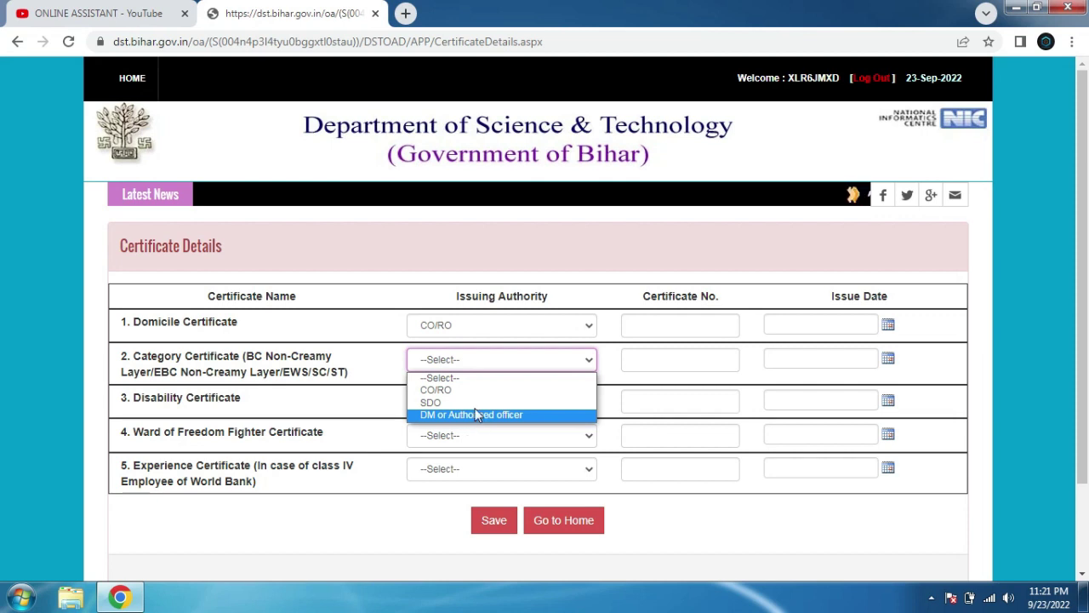
left_click(473, 391)
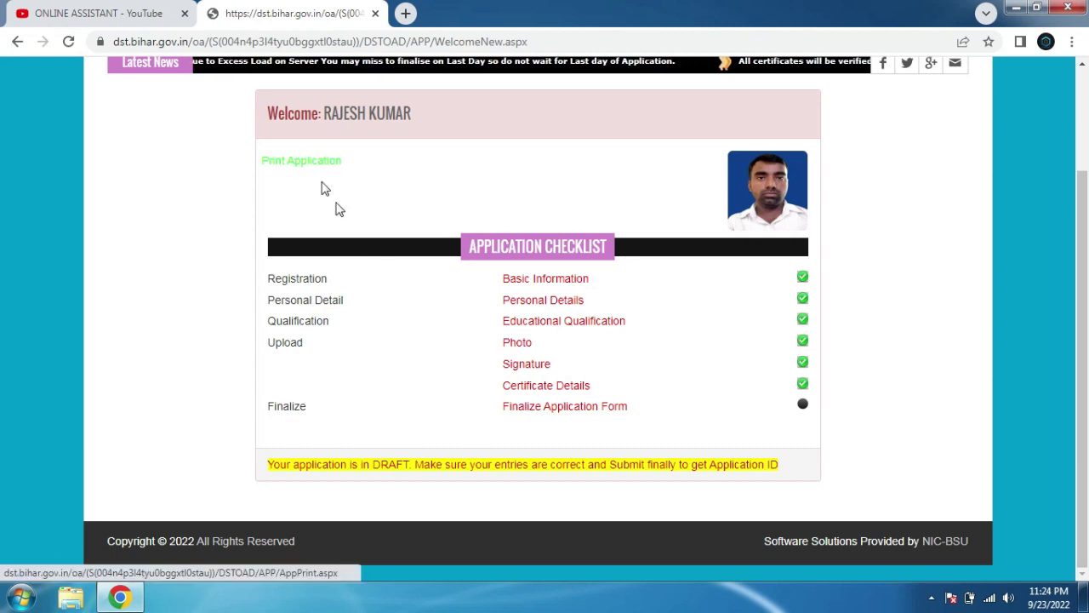
- Open Finalize Application Form, acknowledge the OTP-sent notice, and tick the declaration
left_click(576, 414)
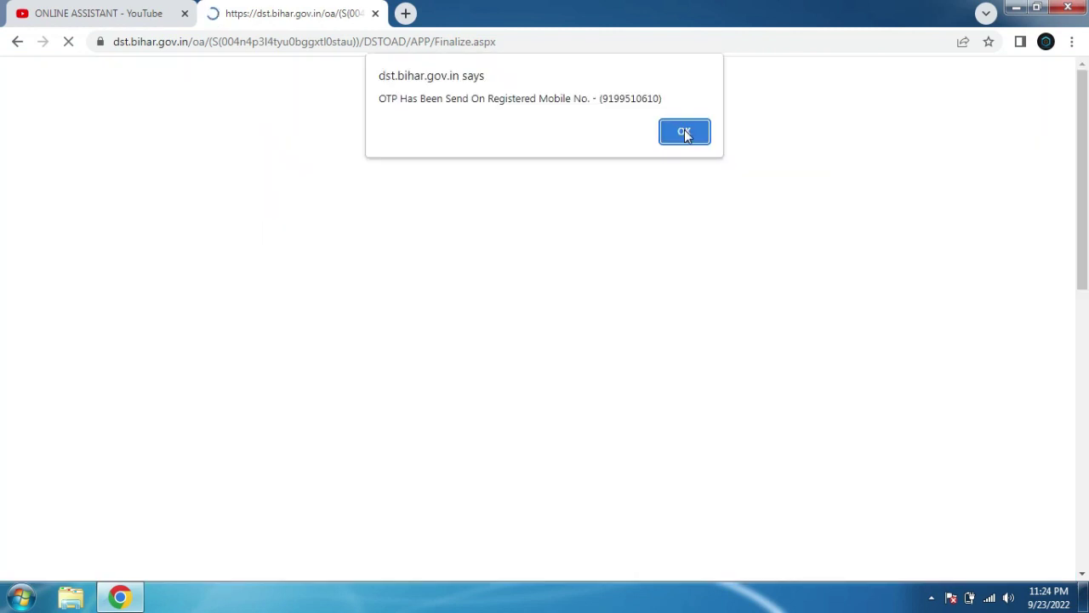
left_click(685, 133)
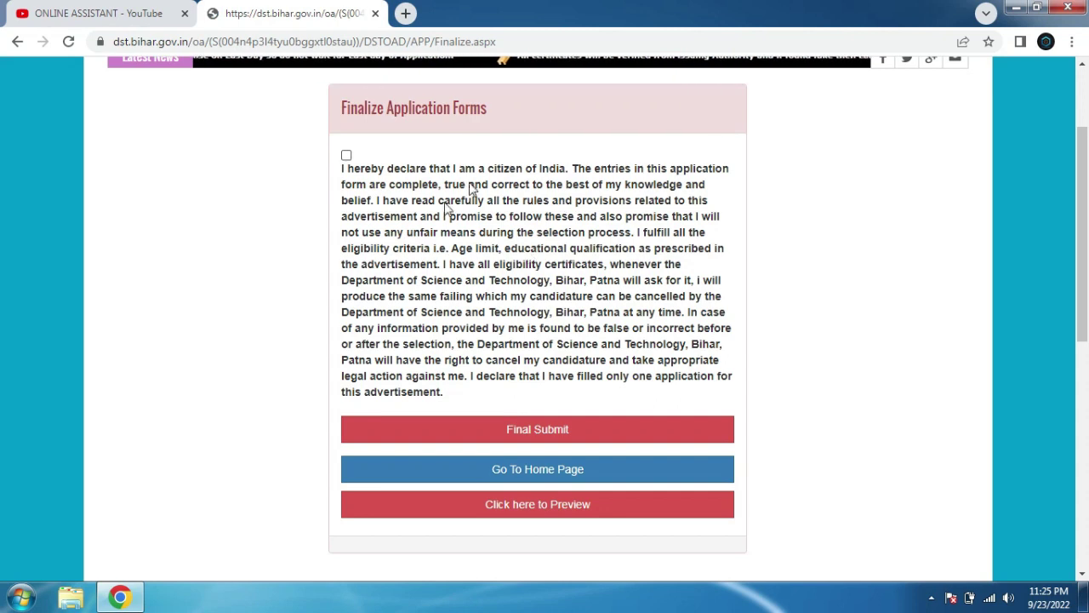
left_click(346, 156)
- Review the declaration text, re-tick it, preview the application, and click Final Submit
left_click_drag(483, 265, 588, 329)
left_click(672, 362)
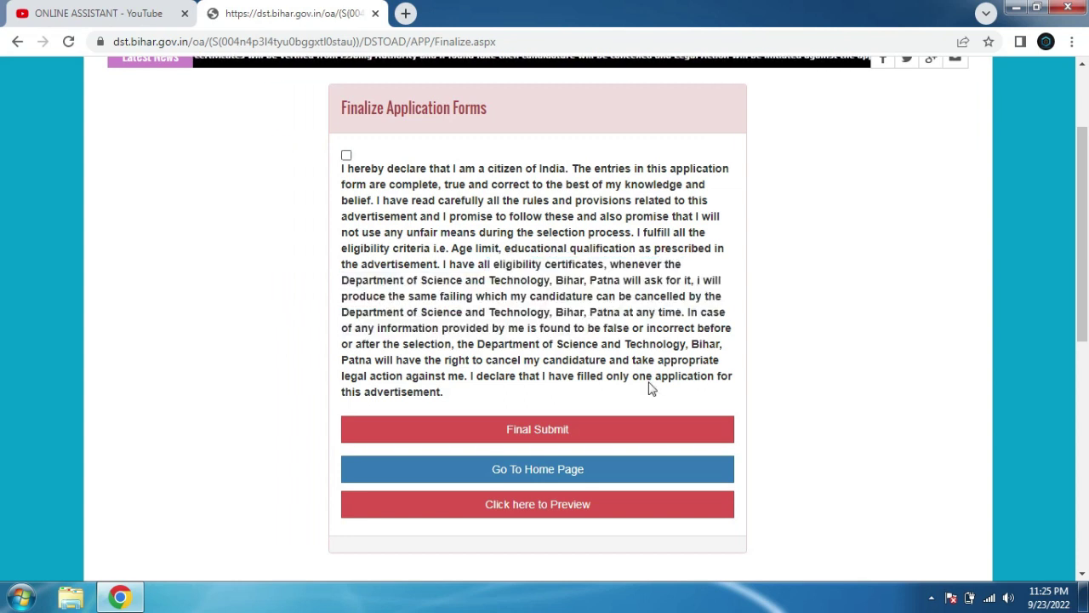
left_click_drag(551, 329, 706, 334)
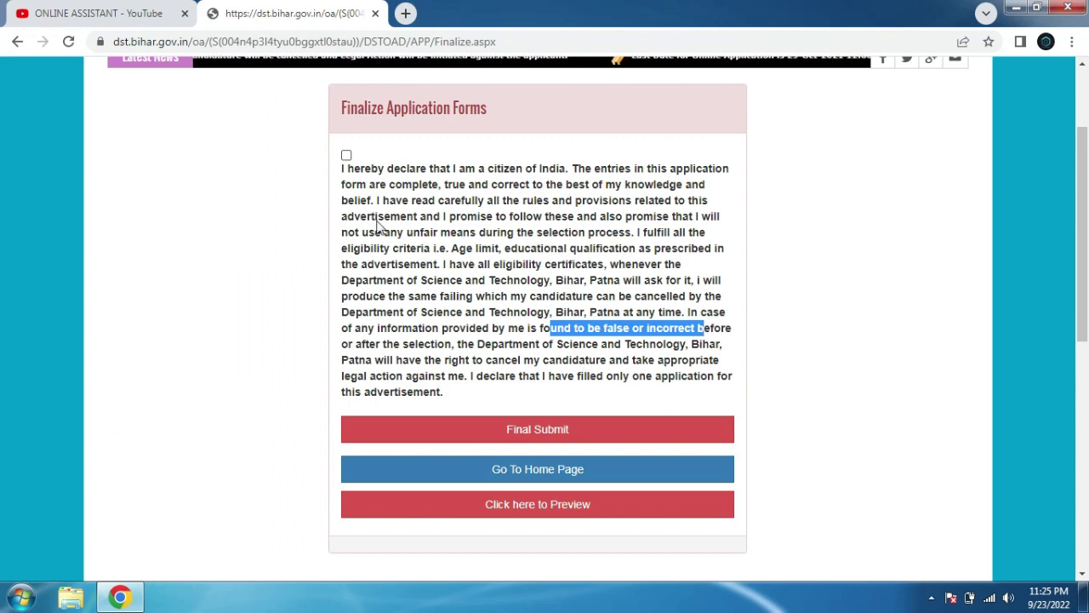
left_click(346, 157)
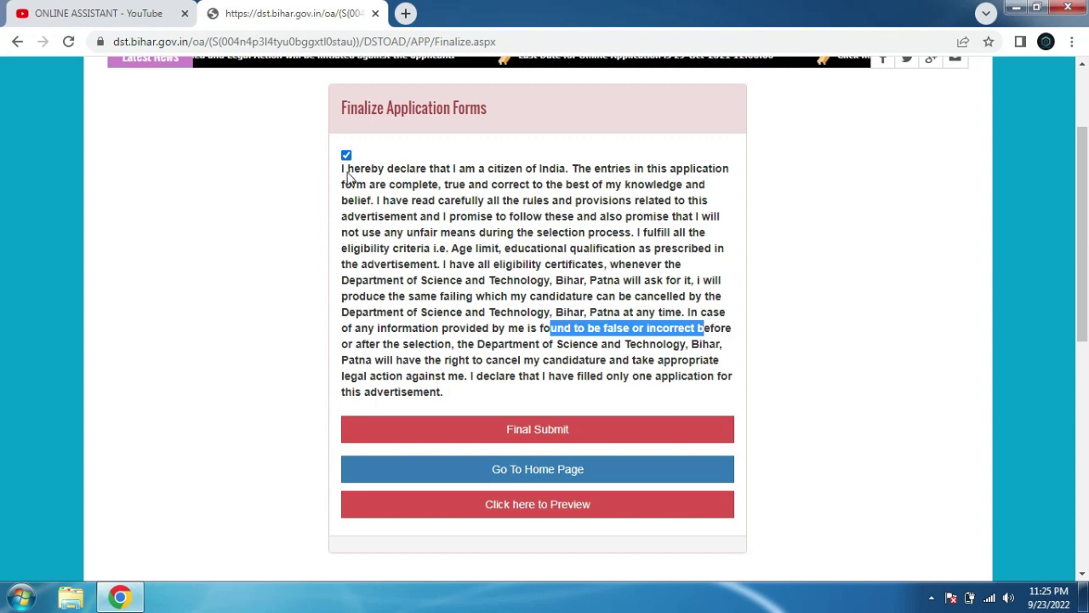
left_click(582, 508)
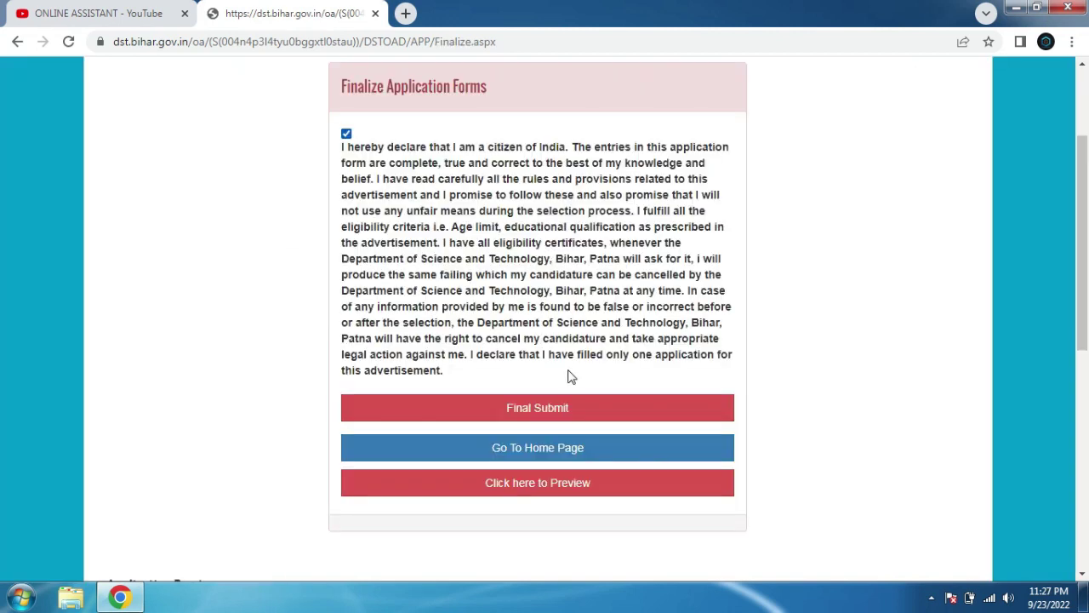
left_click(544, 415)
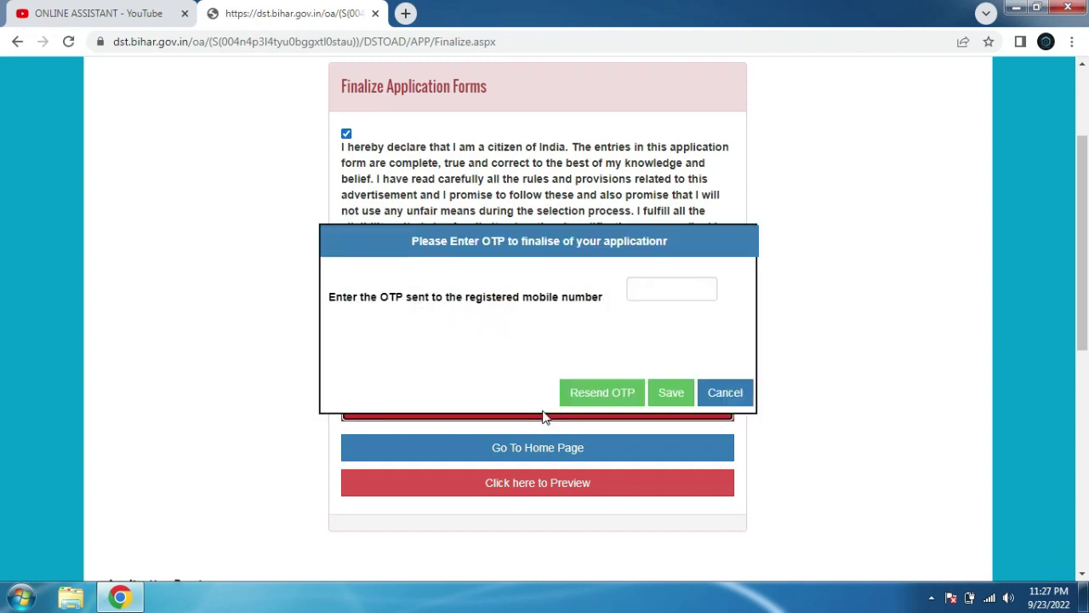
- Enter the received mobile OTP and save it to finalise the application
left_click(652, 293)
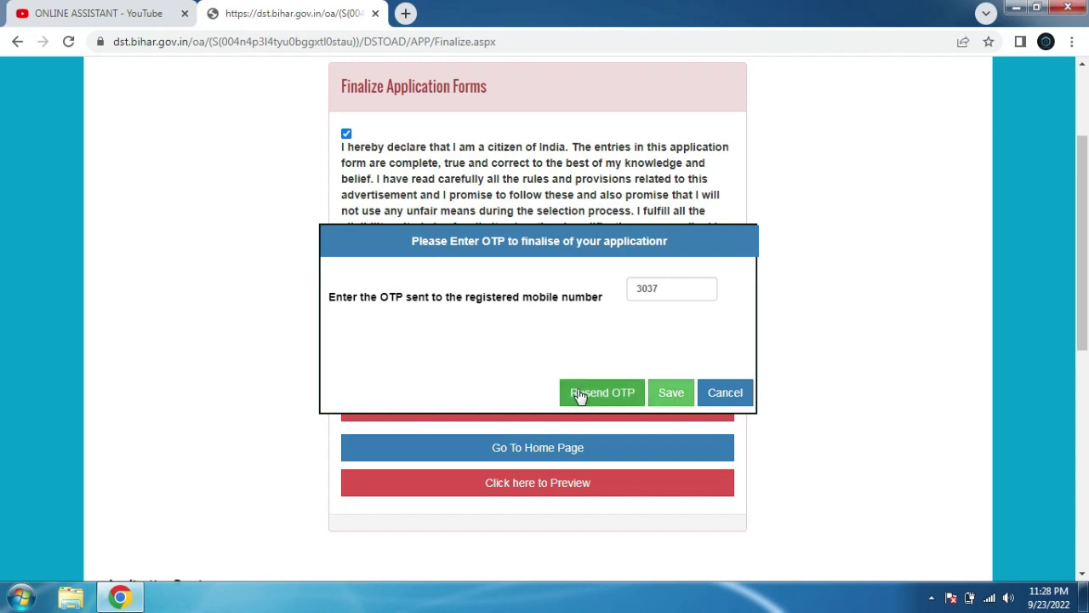
left_click(680, 398)
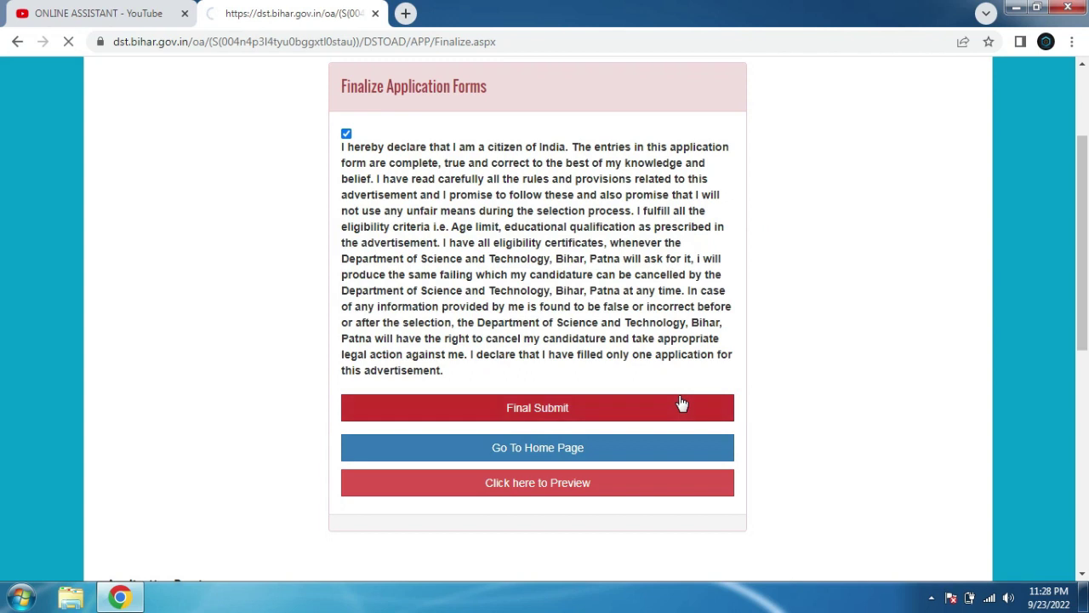
scroll(1079, 212, "down", 1)
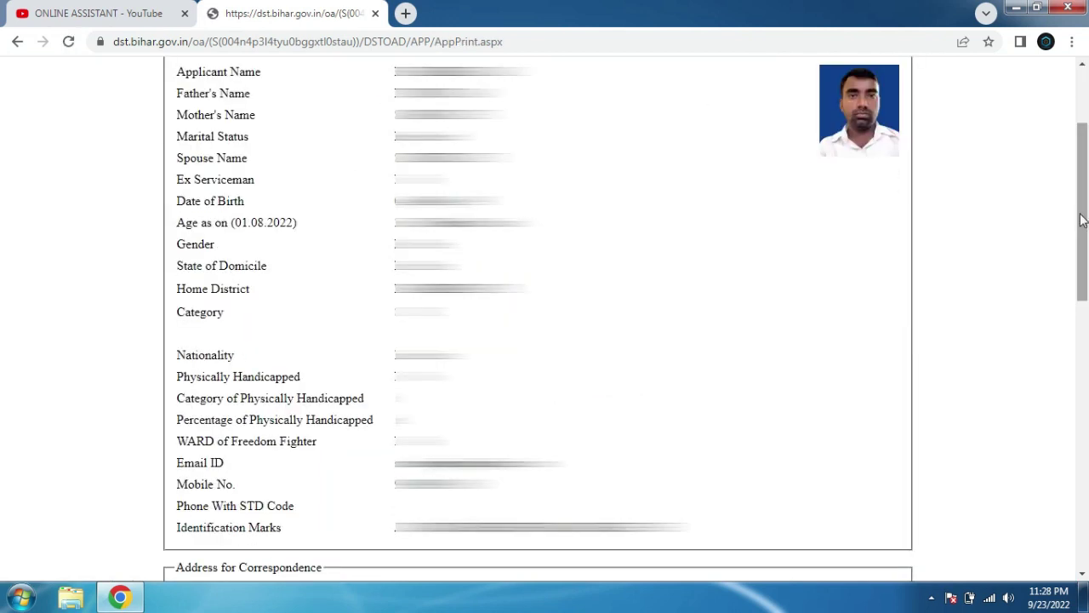